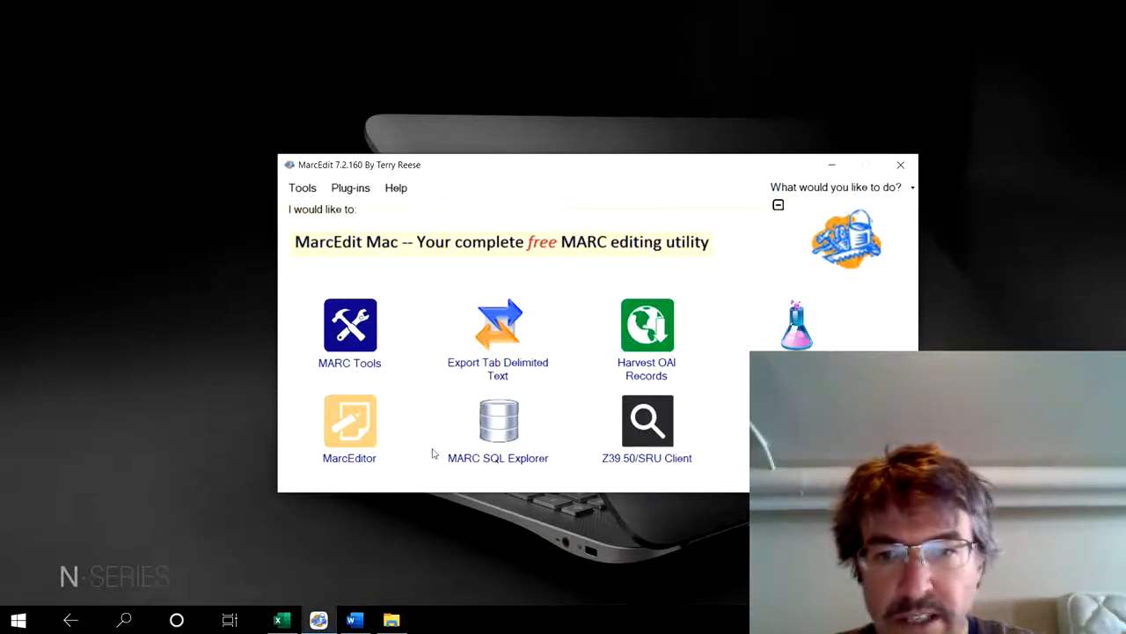
- Open MARC Tools with the MarcBreaker operation and choose SpringerNature_Books_MARC21_20200430_035402.mrc as the source file
click(349, 325)
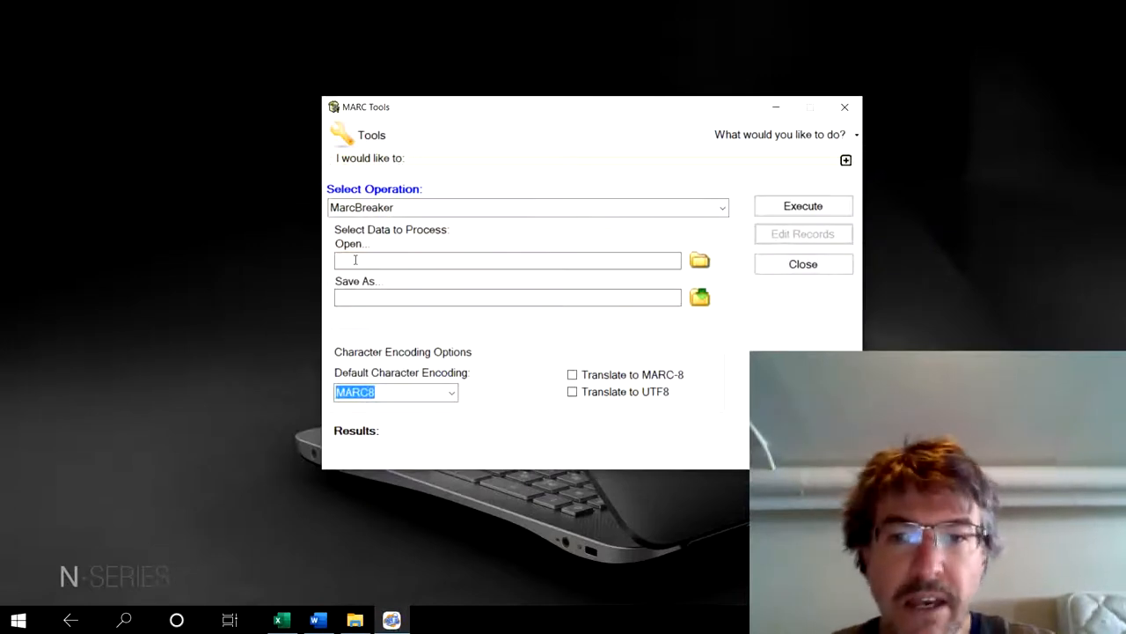
double_click(356, 207)
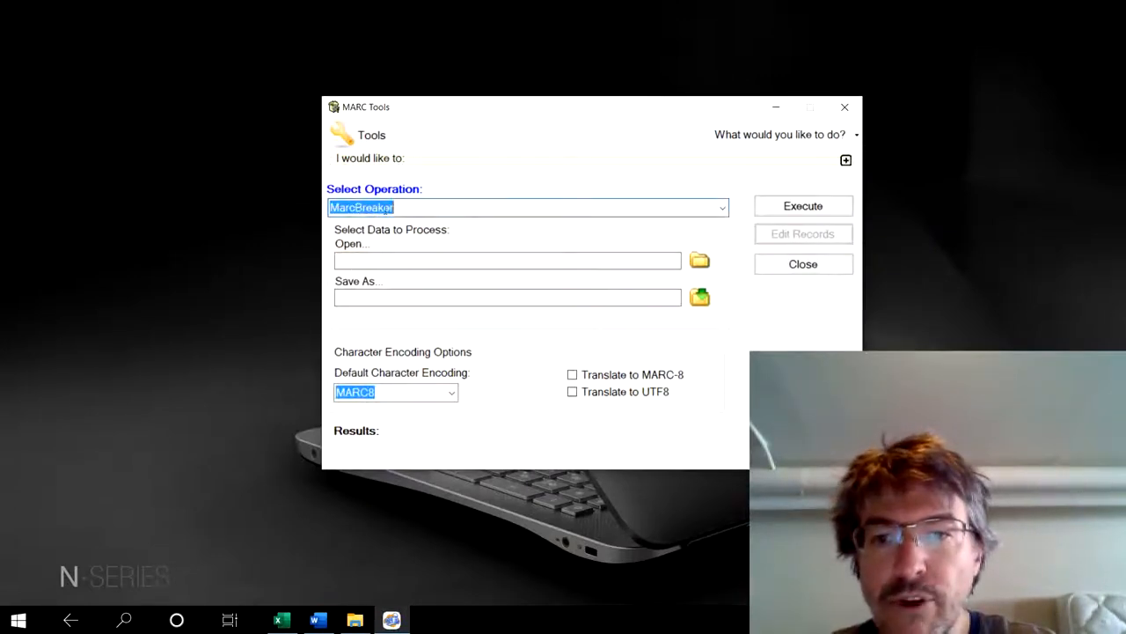
click(396, 208)
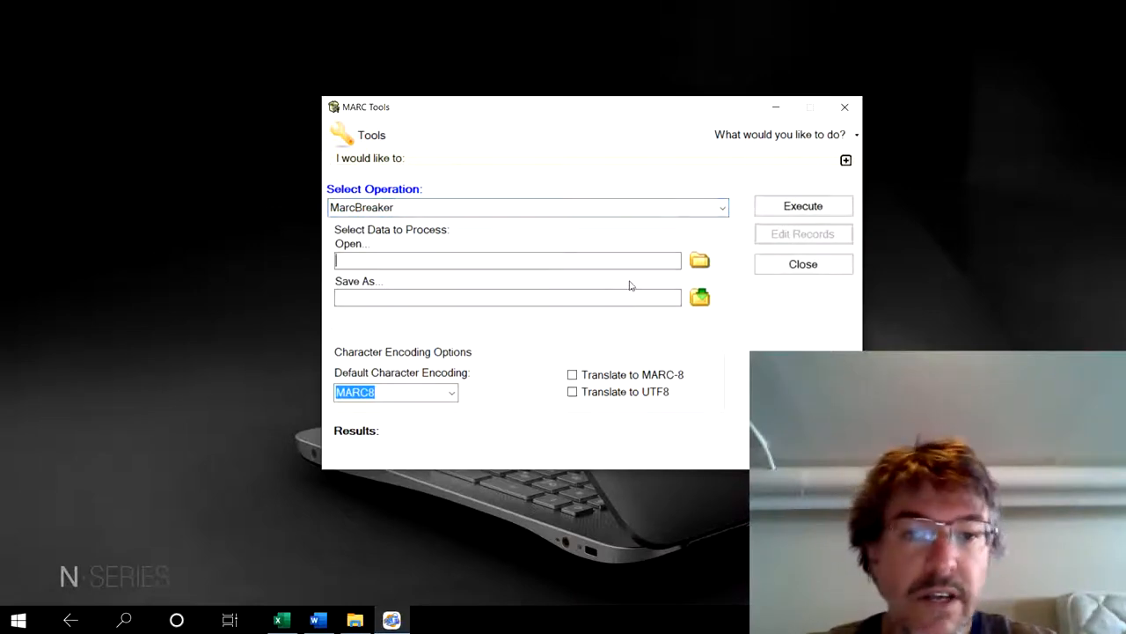
click(700, 263)
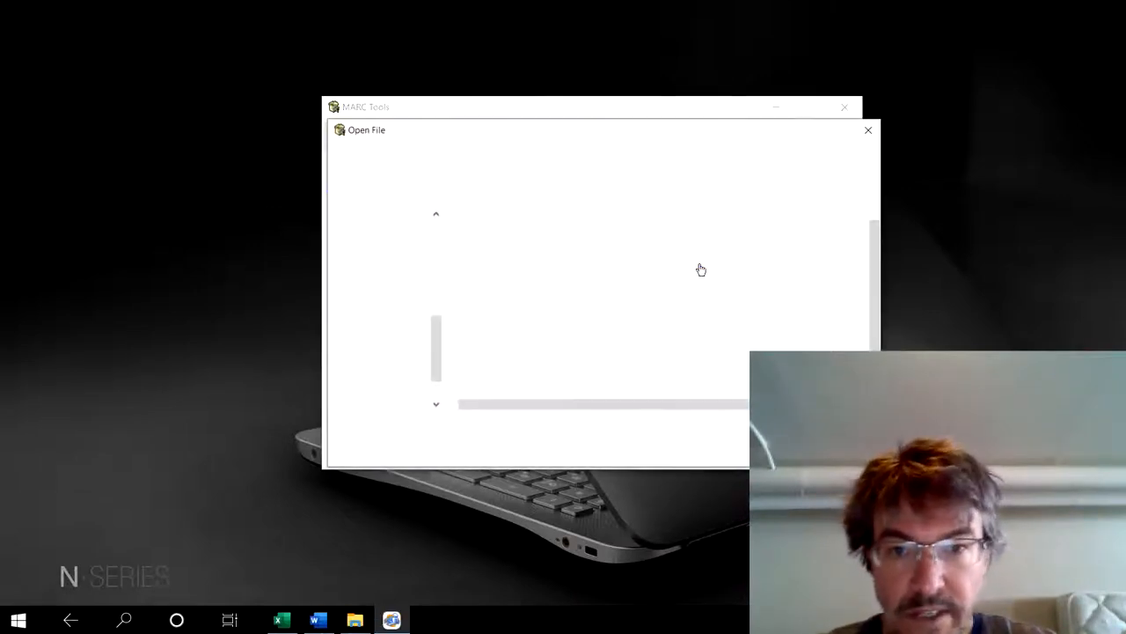
scroll(701, 267, down, 1)
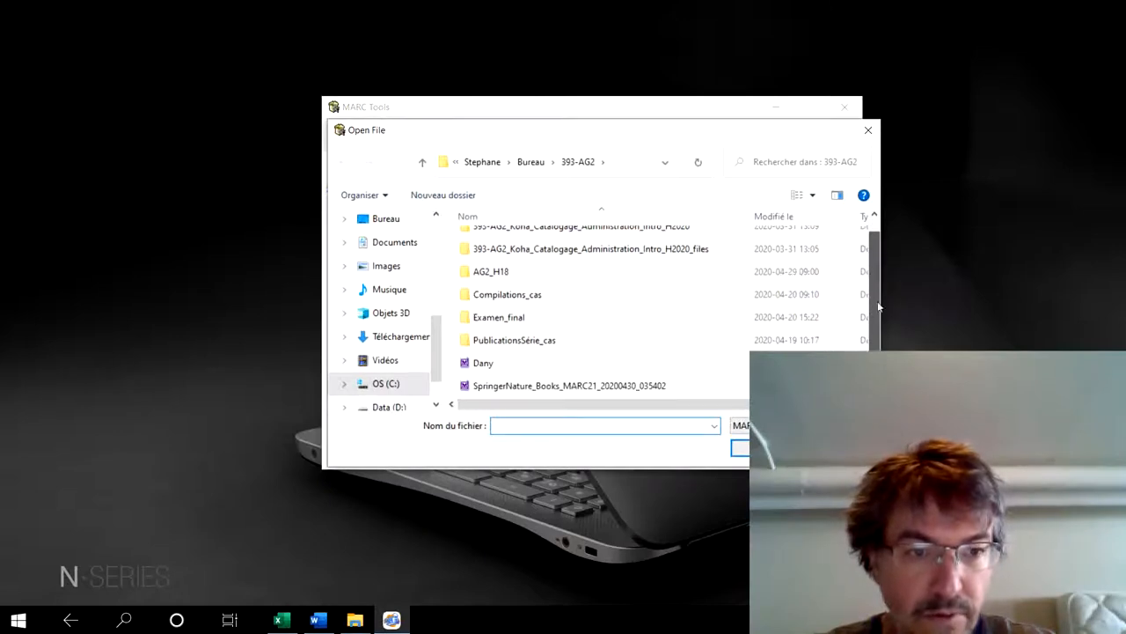
click(501, 387)
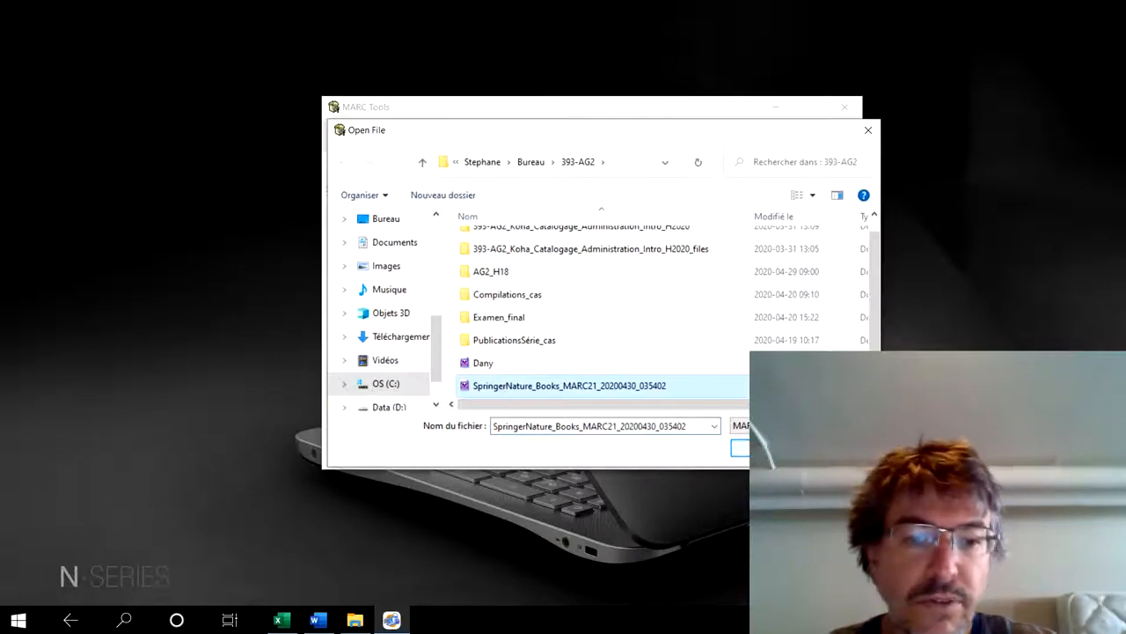
click(765, 447)
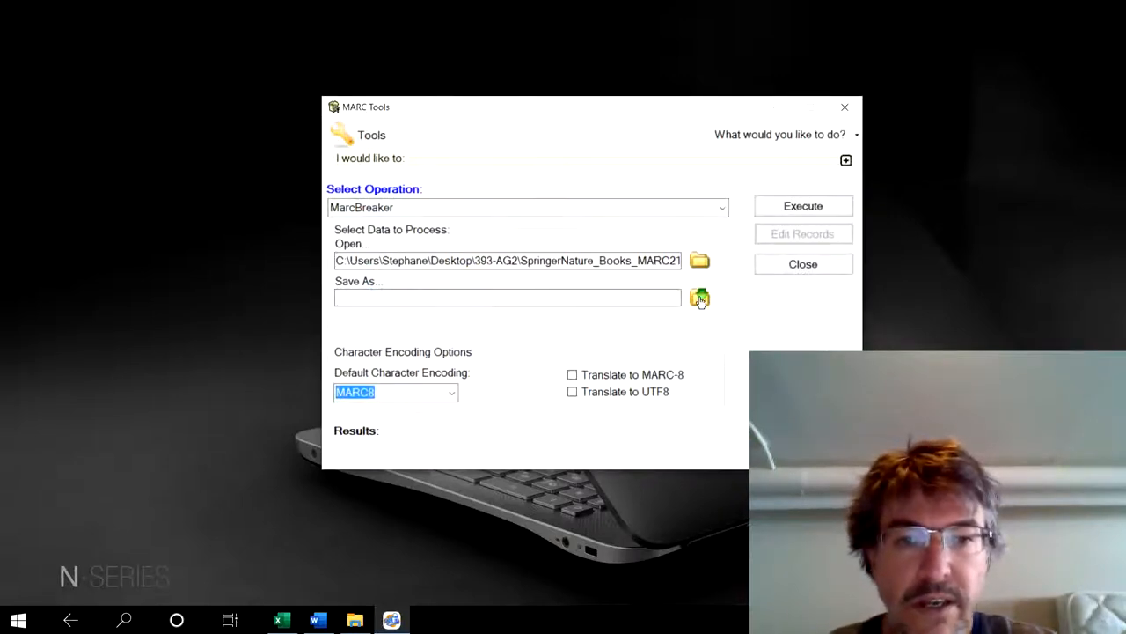
- Name the MarcBreaker output file Labo14 as a MARC text file, run the conversion and close MARC Tools
click(700, 300)
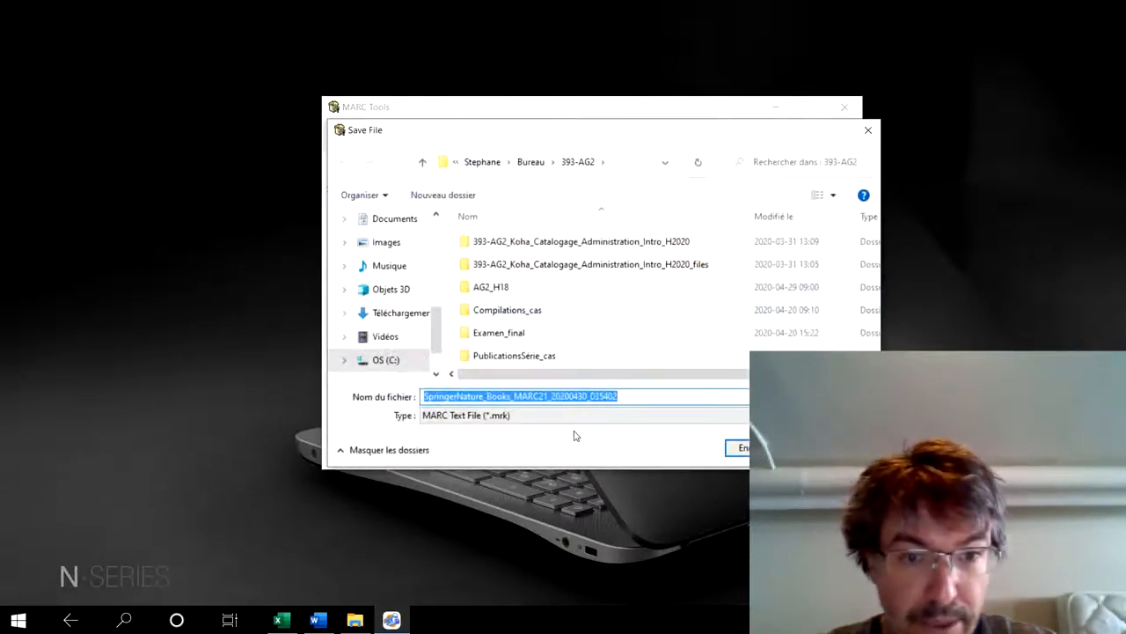
click(643, 395)
double_click(643, 395)
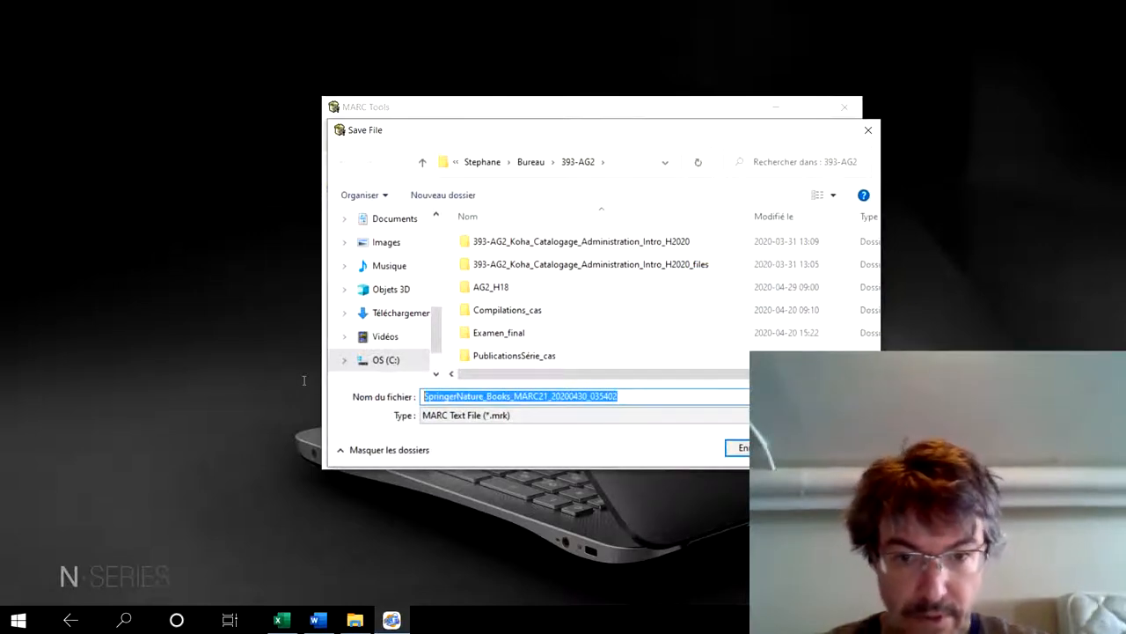
text(livre)
key(BackSpace)
key(BackSpace)
key(BackSpace)
key(BackSpace)
key(BackSpace)
text(L)
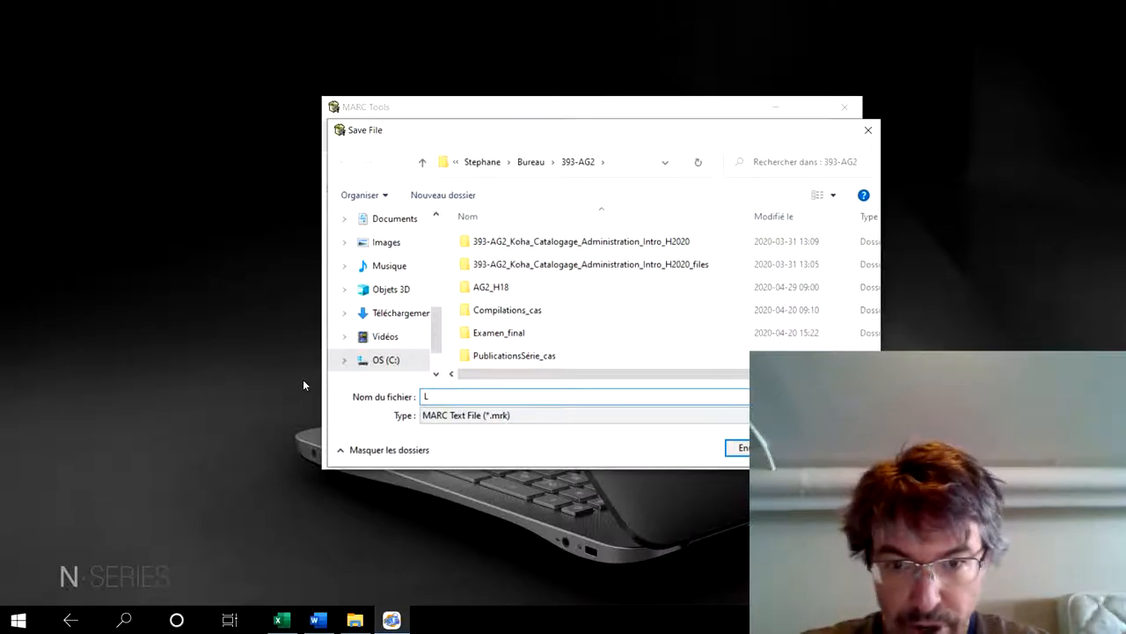
text(abo14)
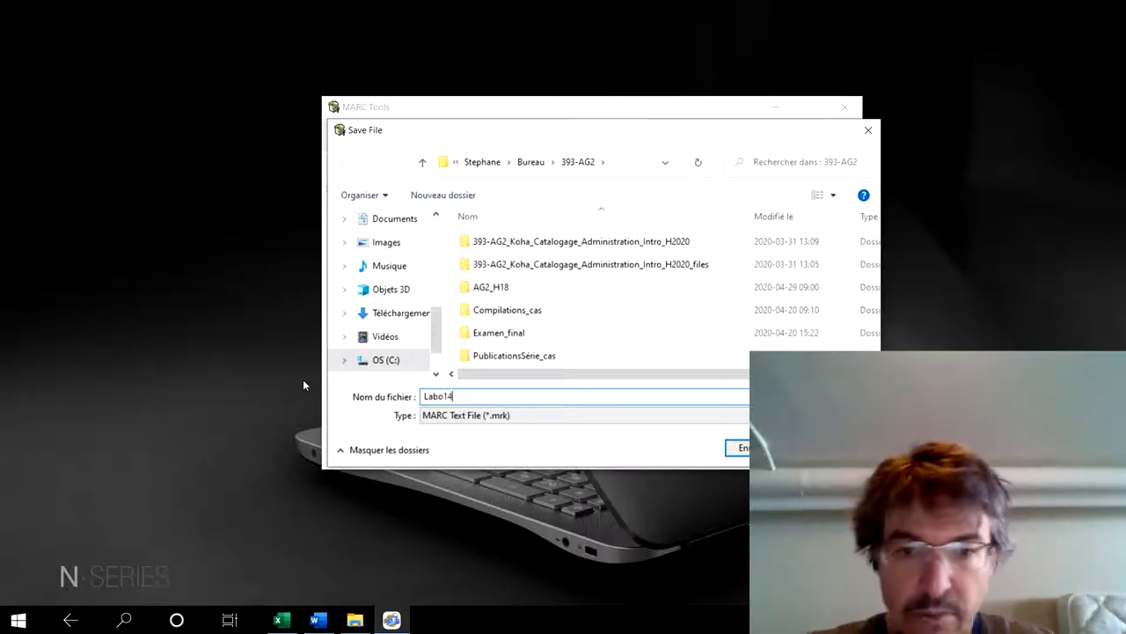
key(Return)
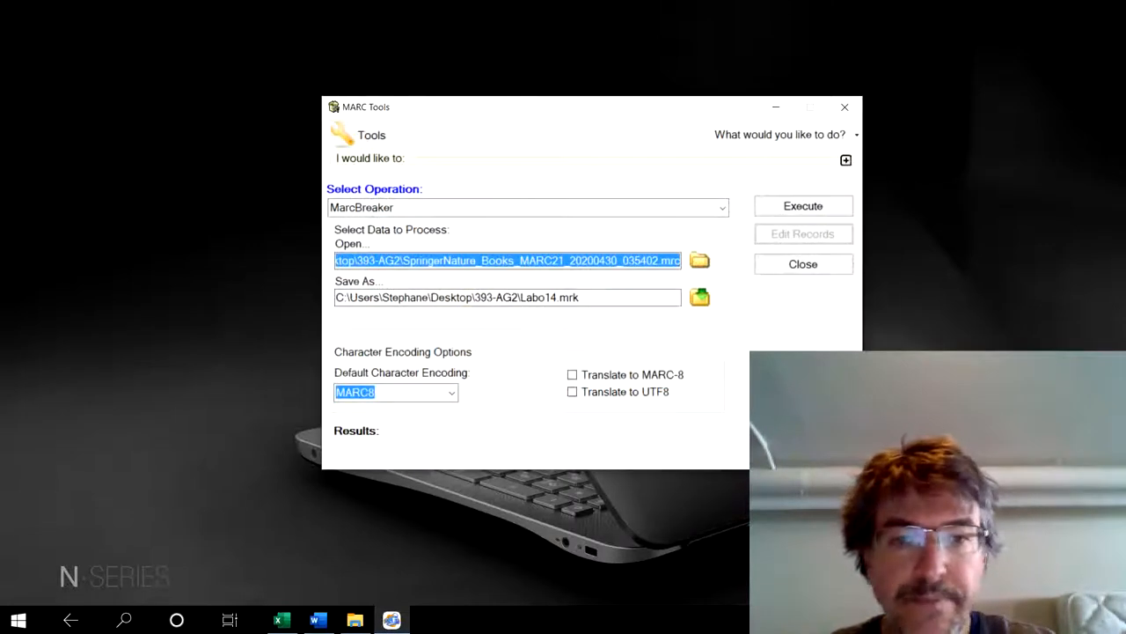
click(818, 208)
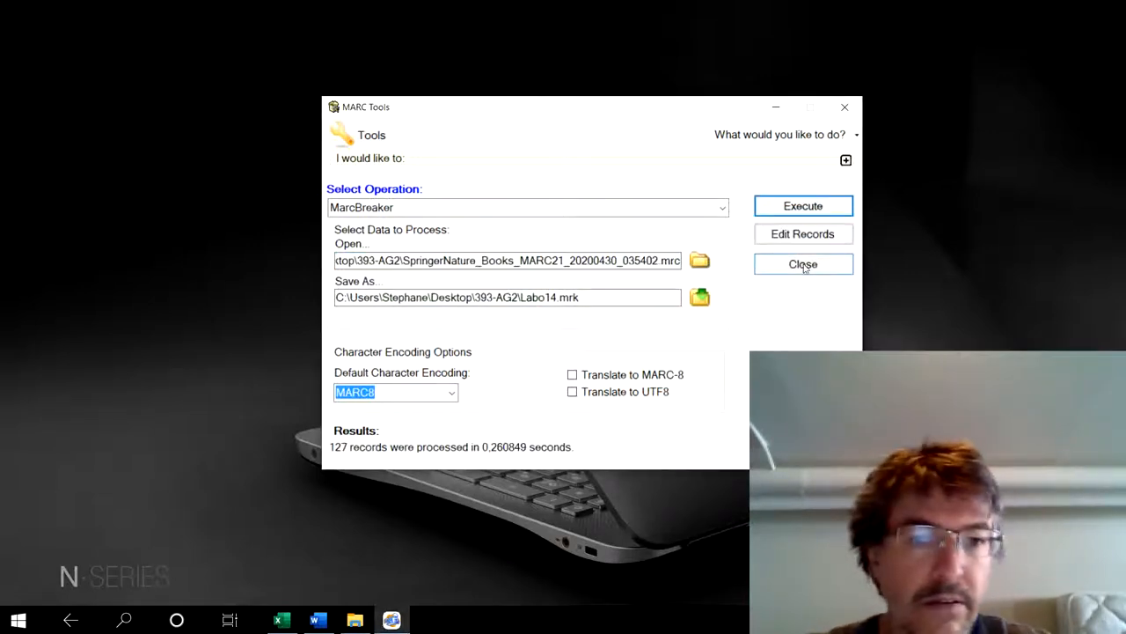
click(803, 264)
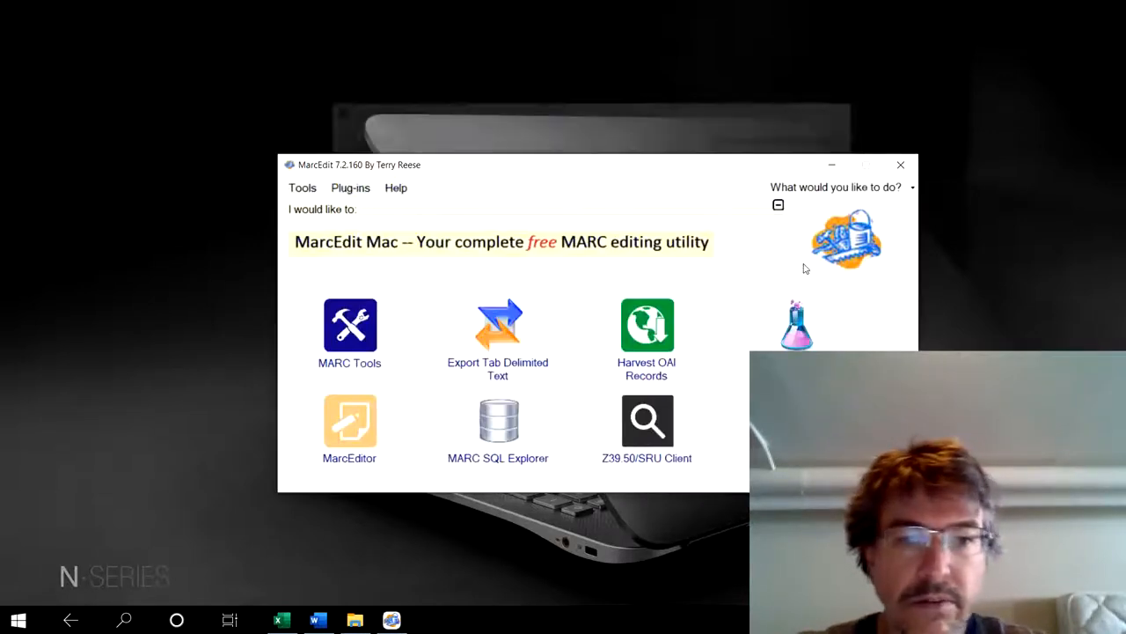
- Open the converted Labo14 file in MarcEditor
click(352, 428)
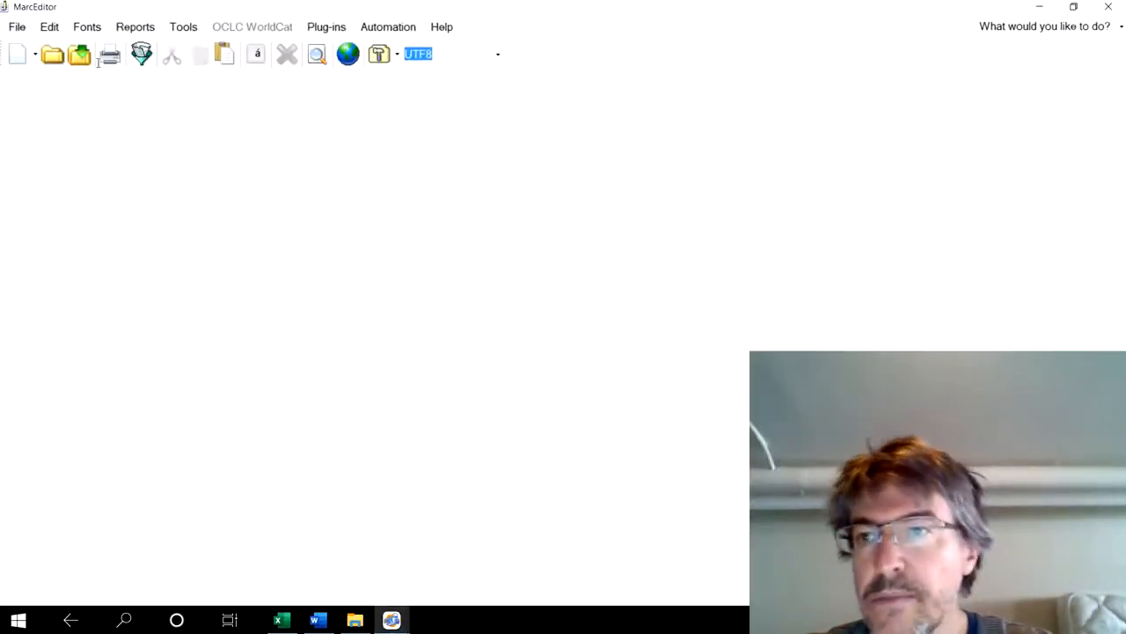
click(52, 56)
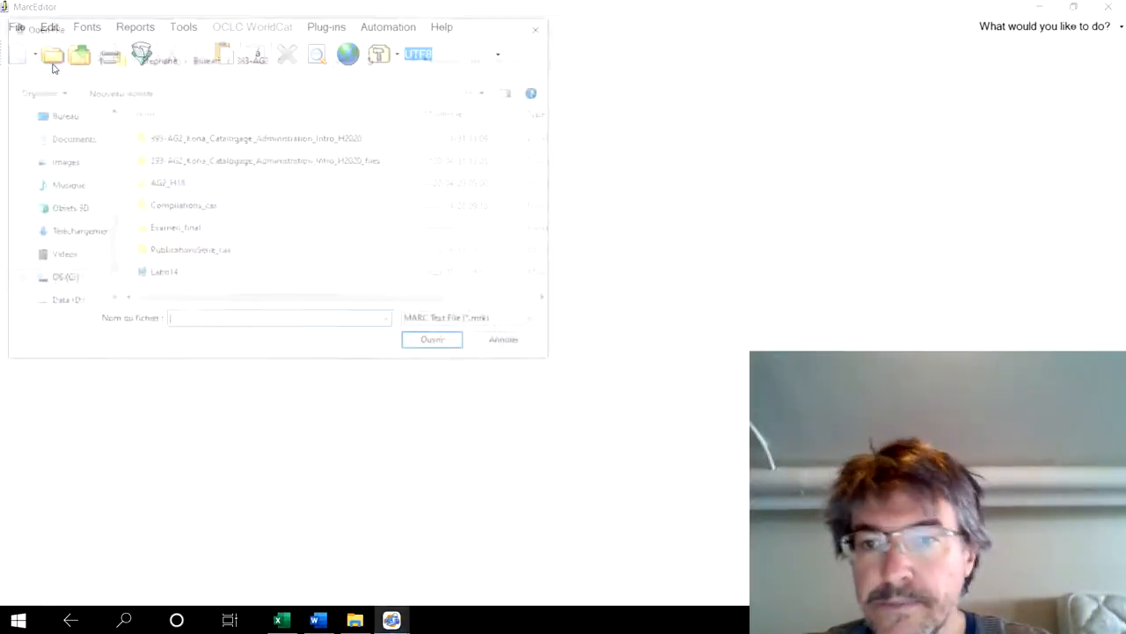
click(155, 278)
click(457, 349)
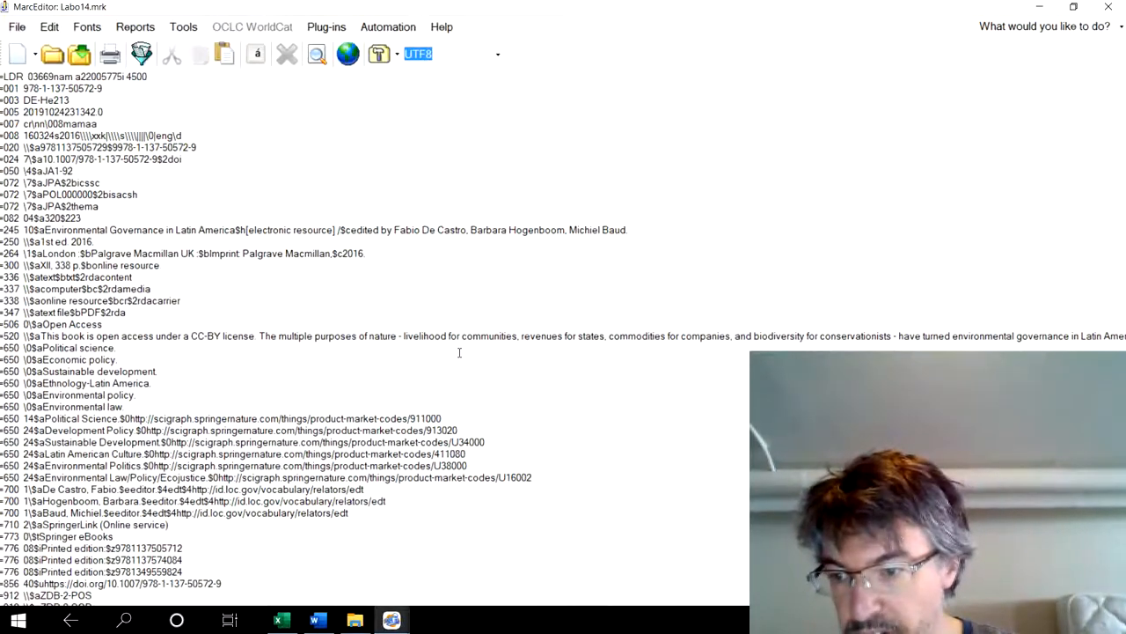
- Look through the first record's fields, then jump to record 13
scroll(459, 353, down, 4)
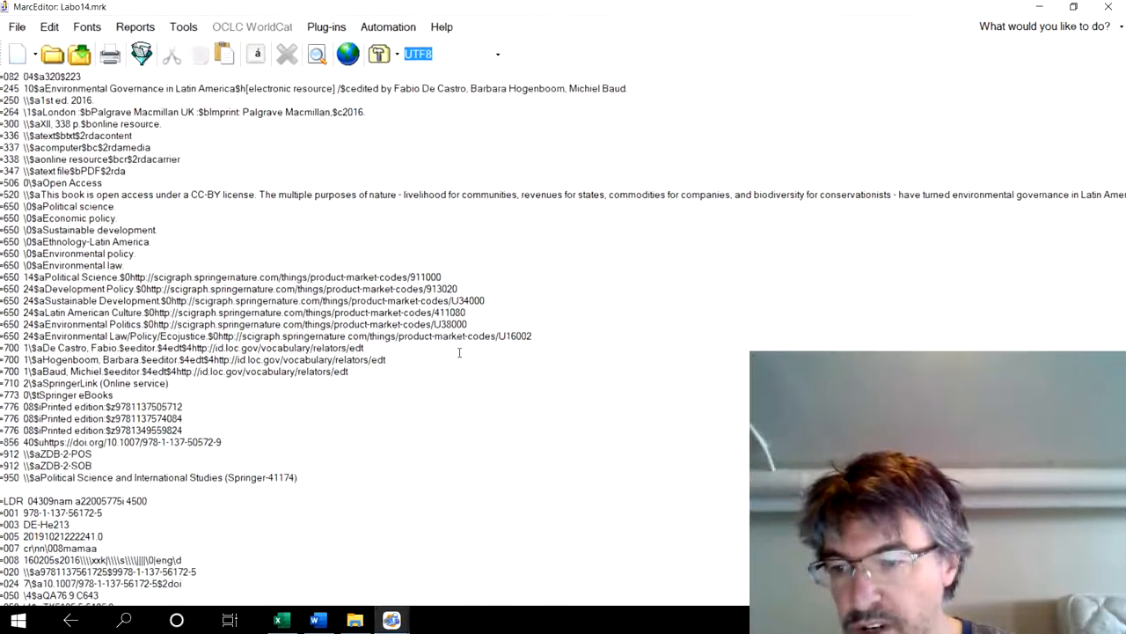
scroll(459, 353, down, 1)
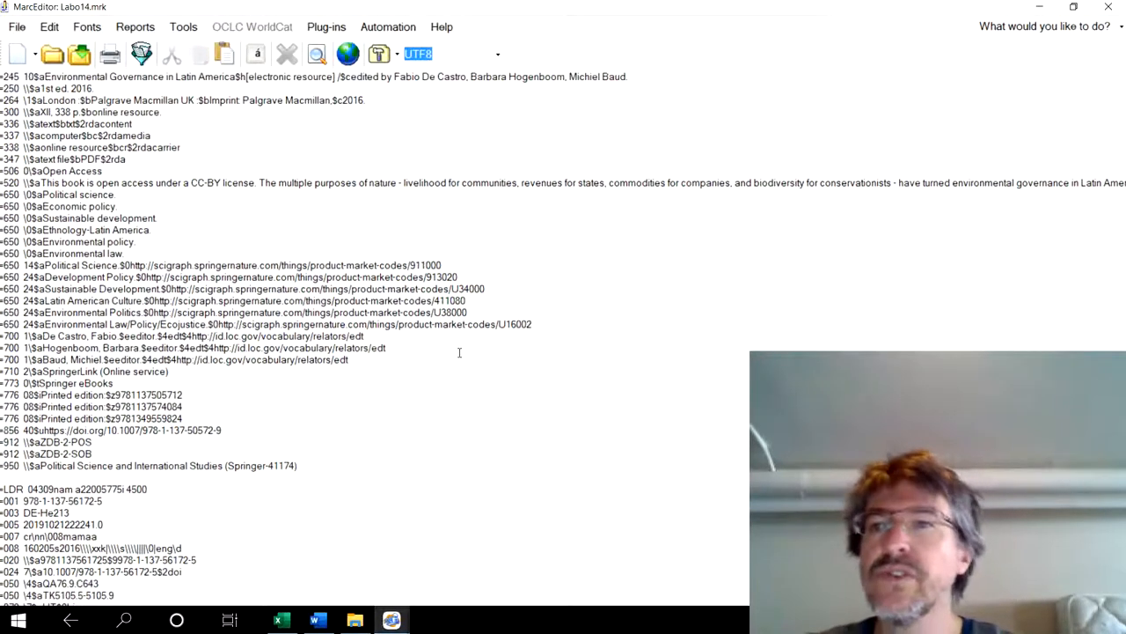
click(50, 28)
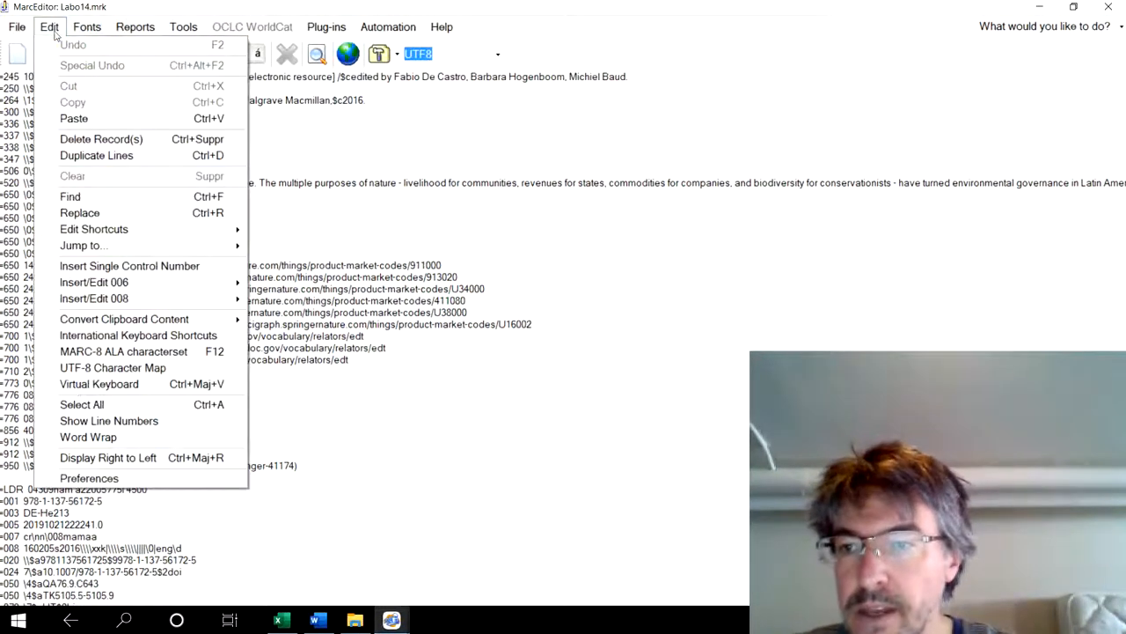
click(311, 248)
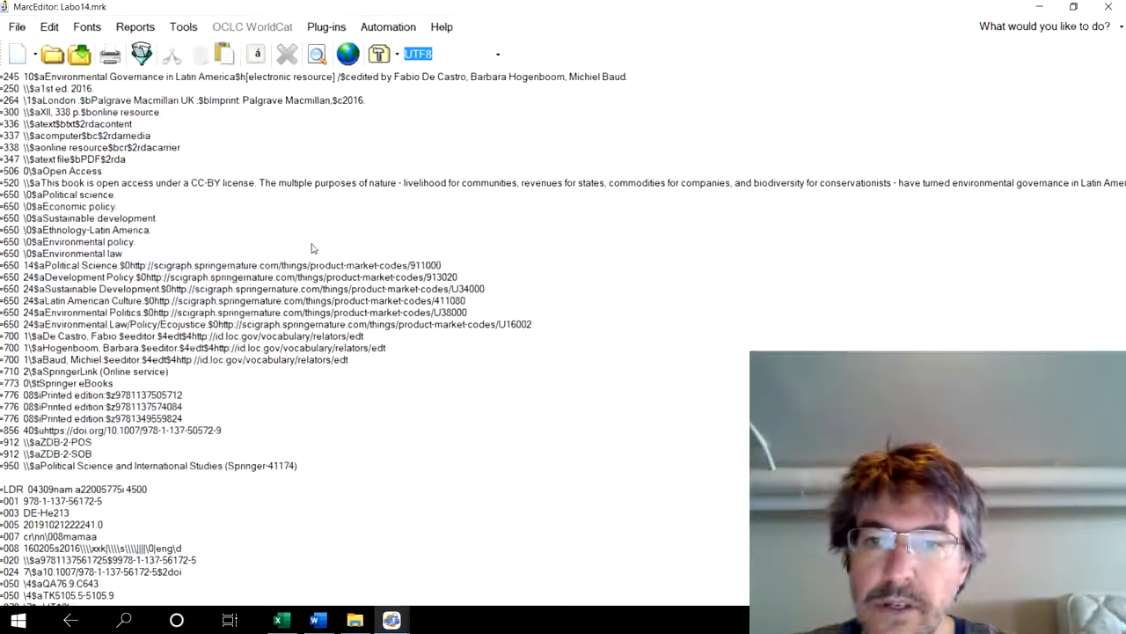
text(1)
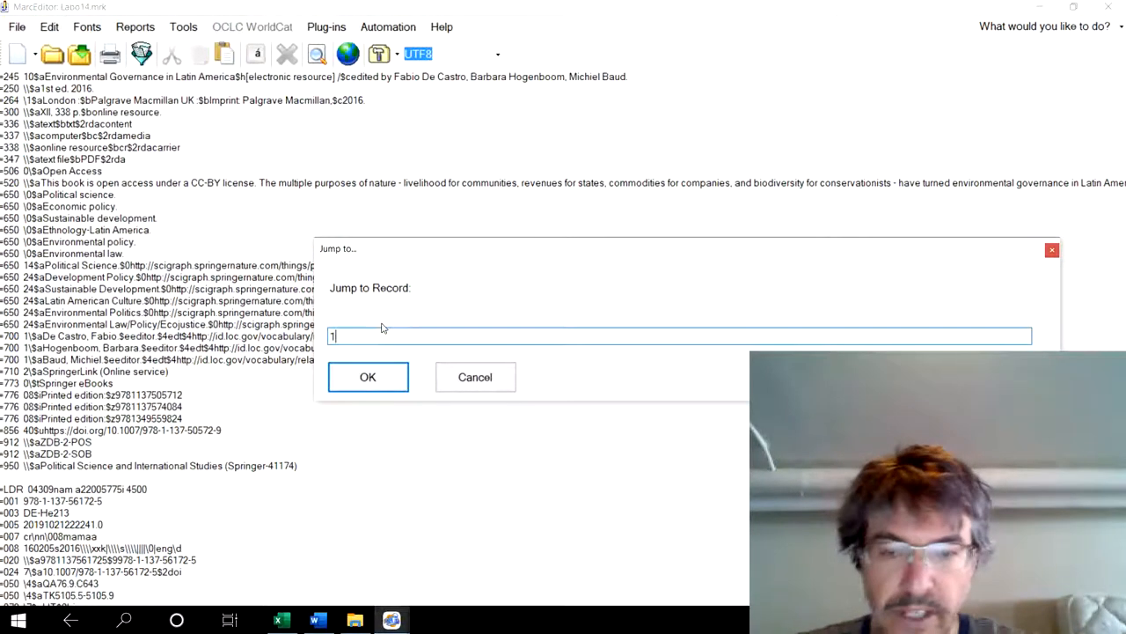
text(3)
click(379, 379)
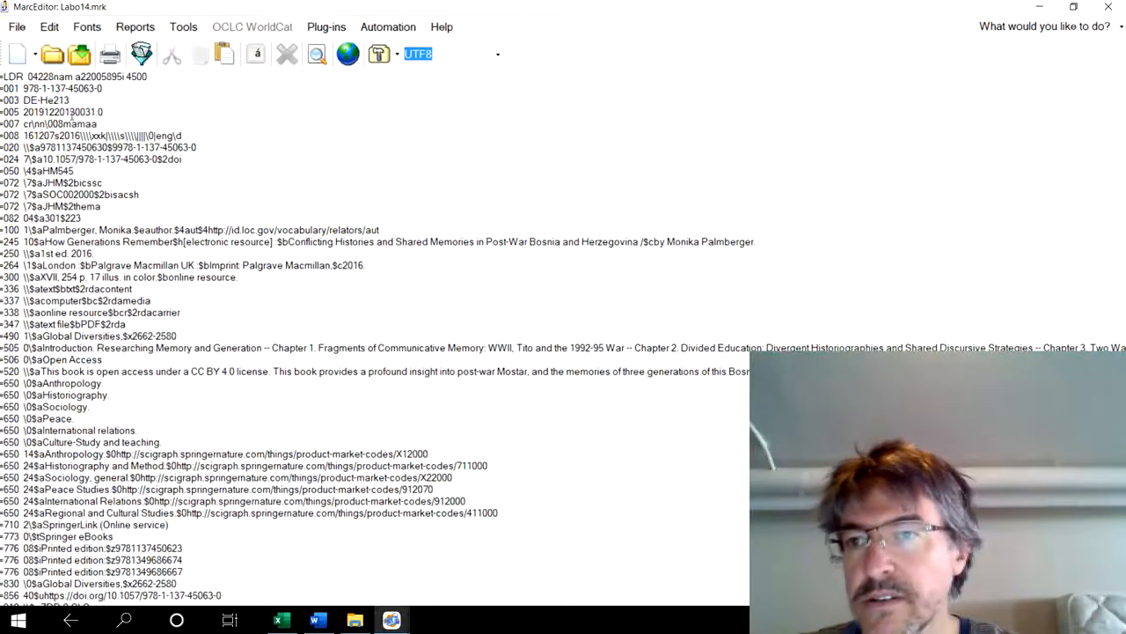
- Jump back to the first record in the file
click(49, 27)
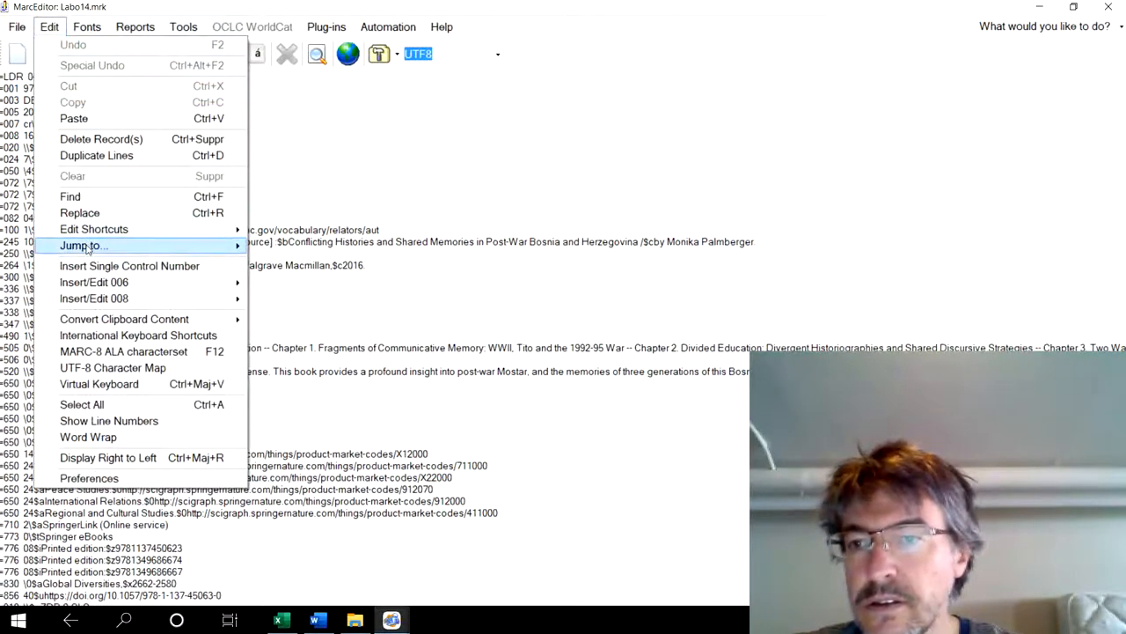
mouse_move(86, 247)
click(282, 246)
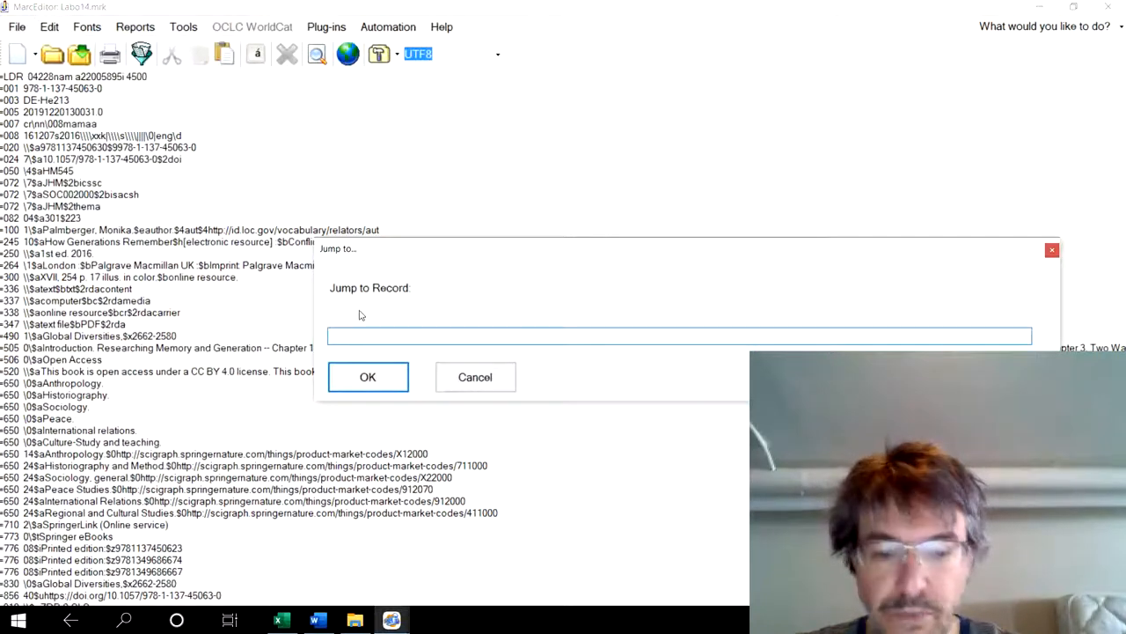
text(3)
click(358, 386)
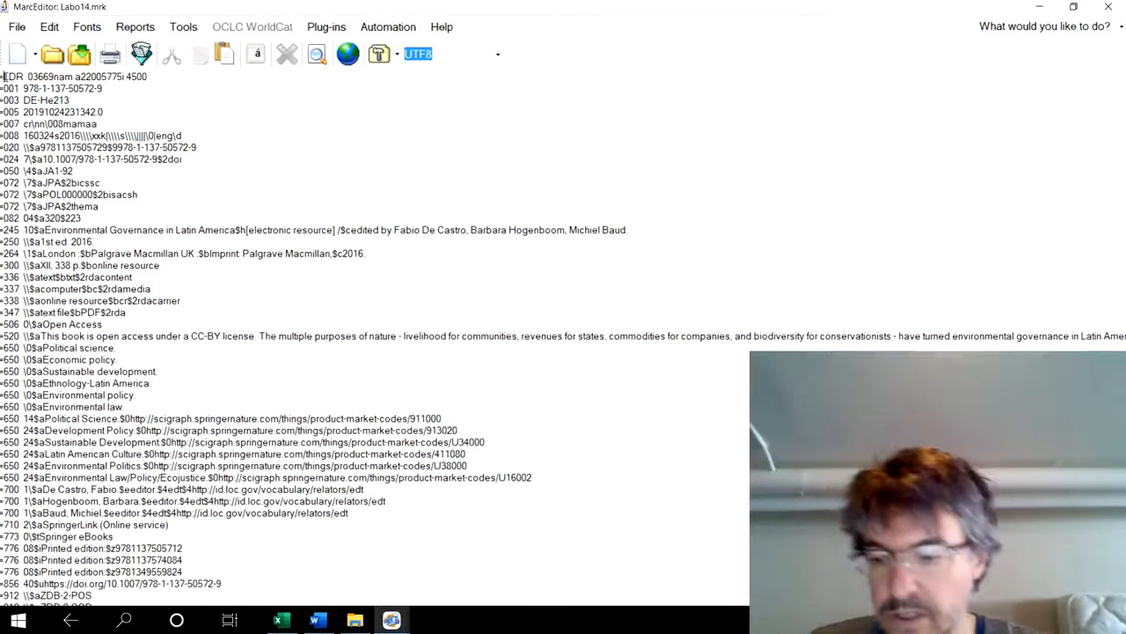
- Copy all the record text from the first record to the end and paste it into cell A1 of the blank Excel workbook
key(ctrl+shift+End)
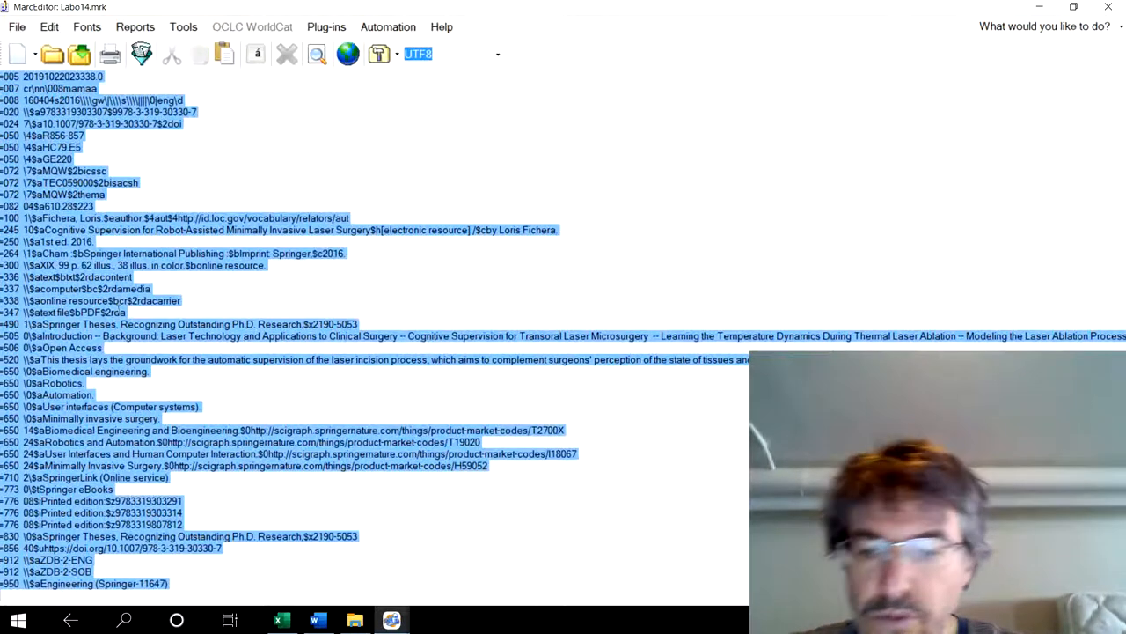
click(280, 620)
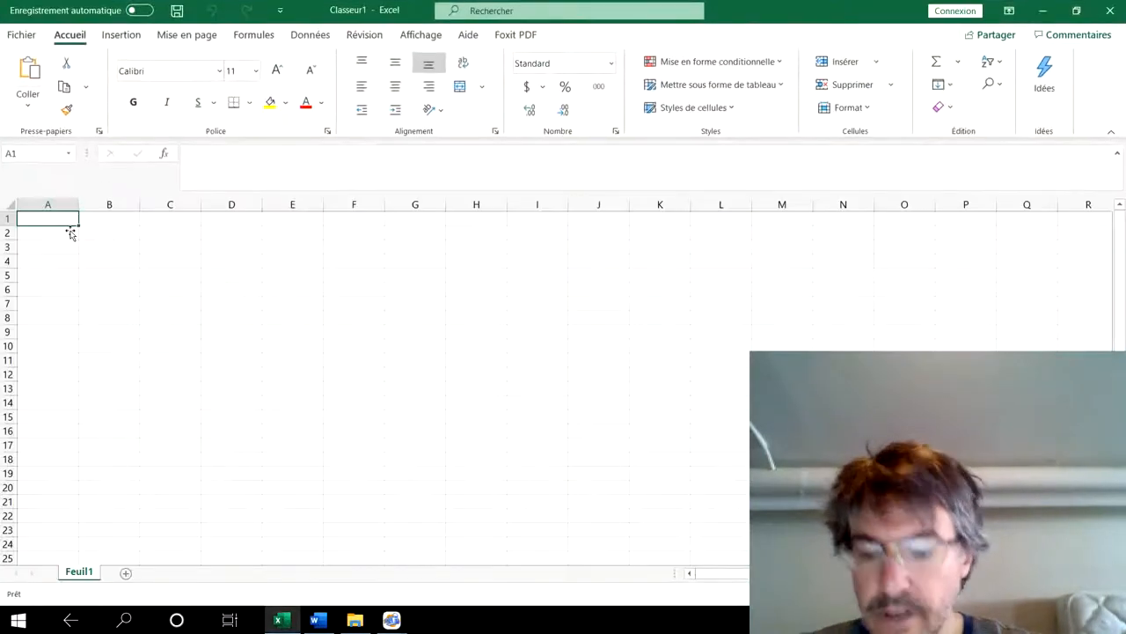
key(ctrl+v)
- Sort column A of the pasted MARC lines from A to Z
click(51, 205)
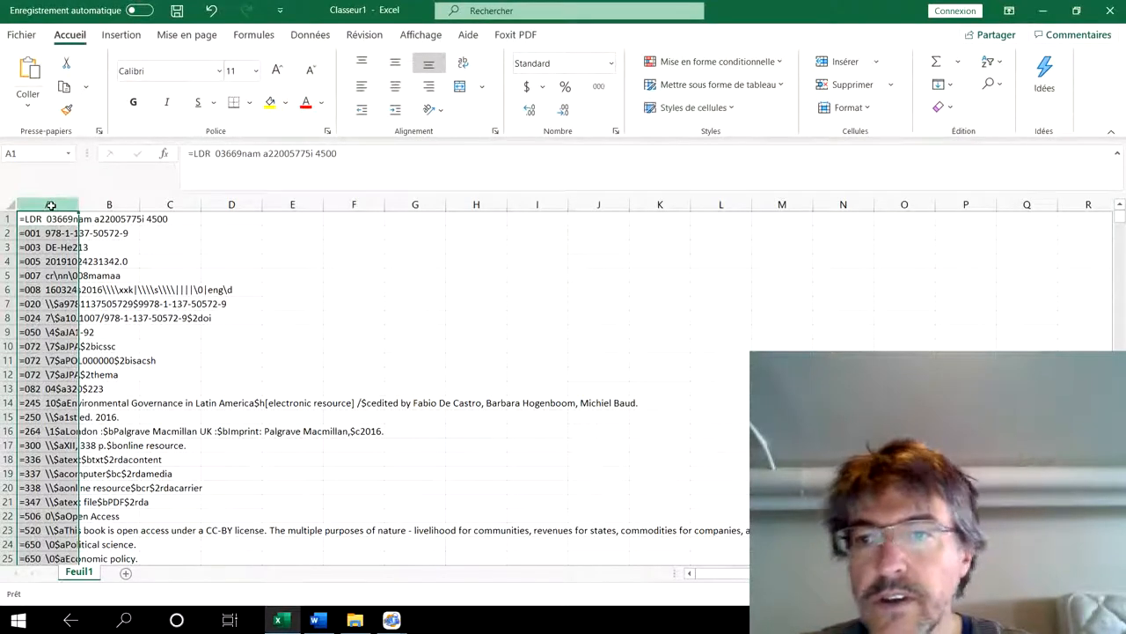
click(991, 62)
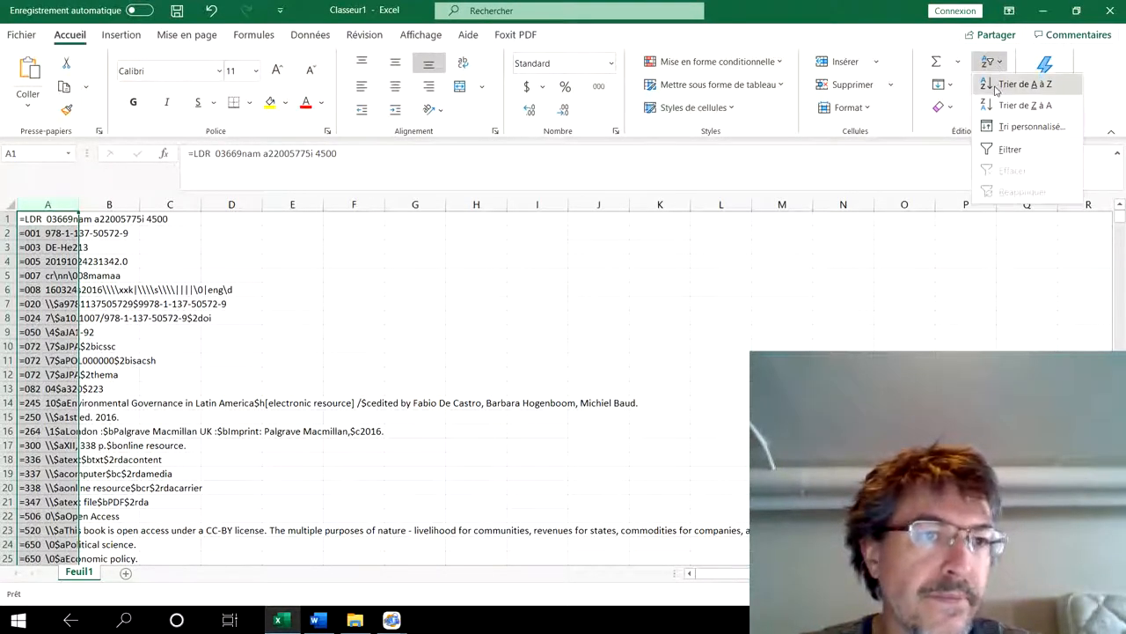
click(1025, 83)
click(231, 374)
- Search the sorted column for =250 and examine the edition fields from the first match downward
click(30, 225)
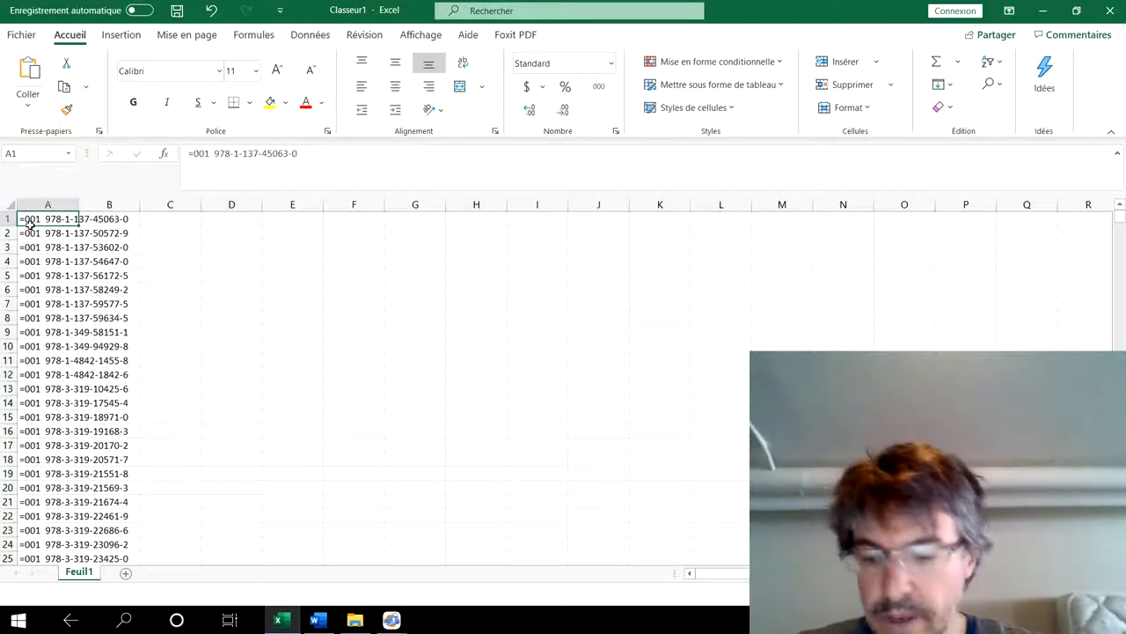
key(ctrl+f)
text(=)
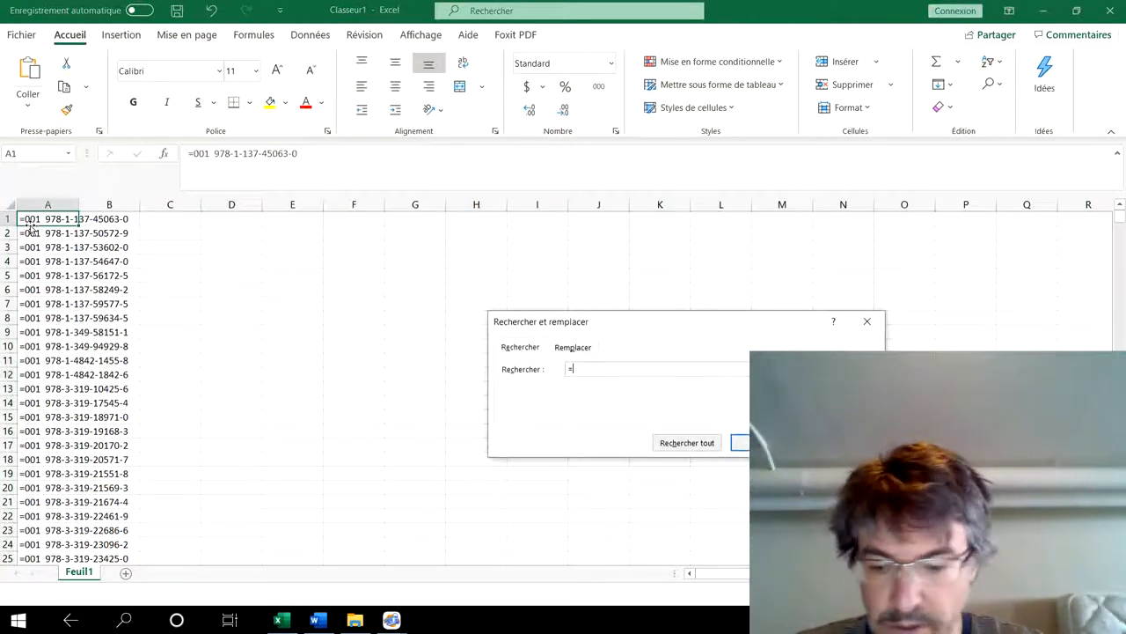
text(250)
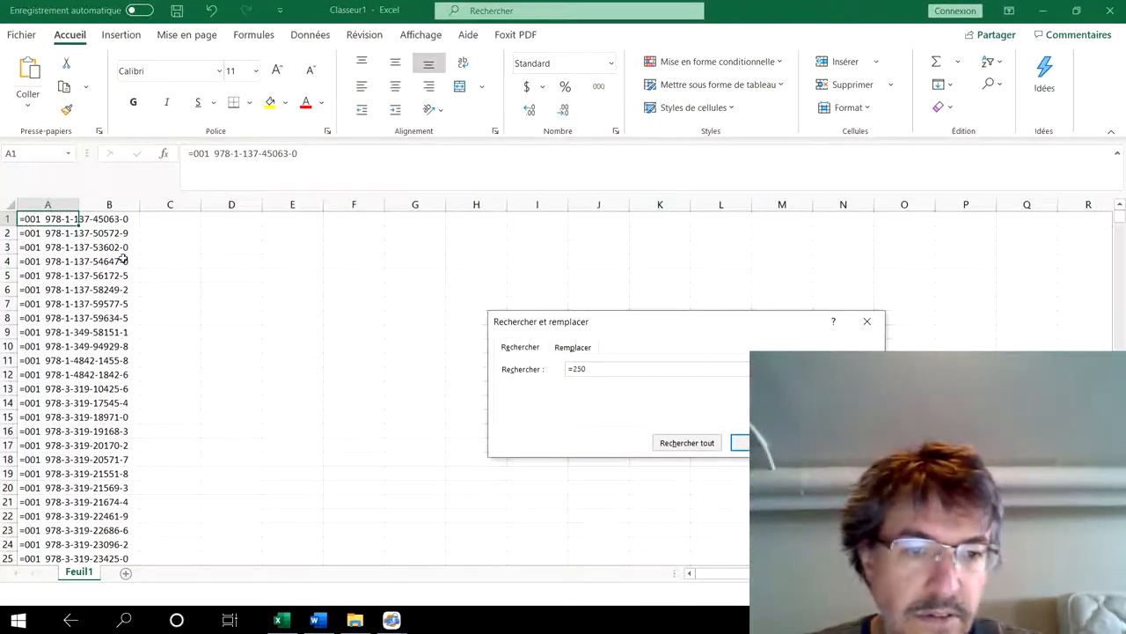
click(740, 443)
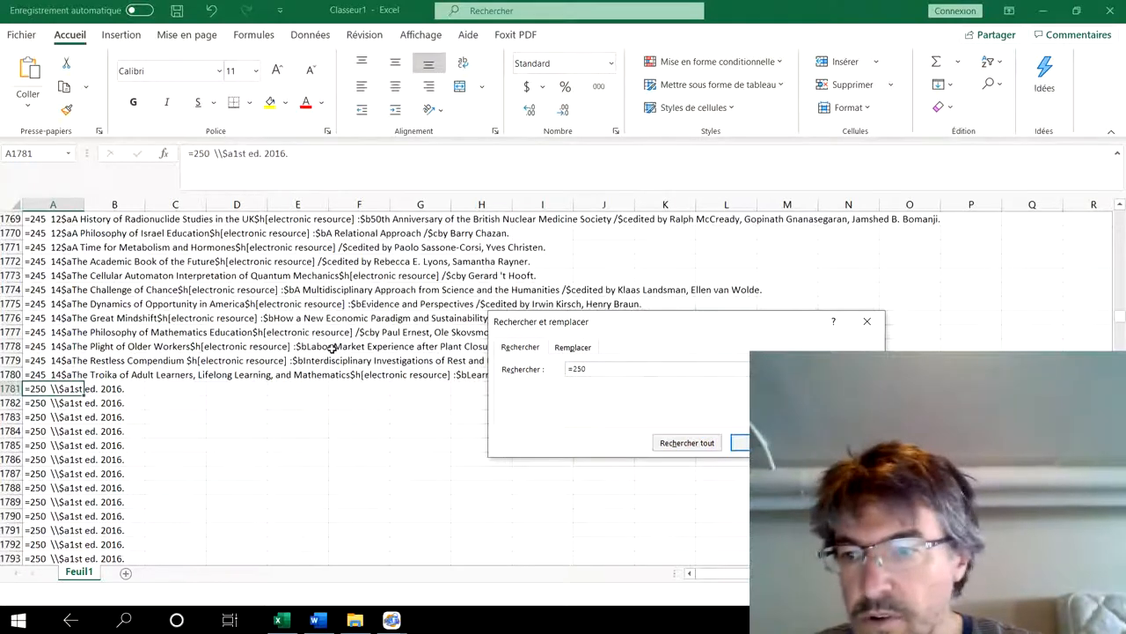
key(Escape)
key(Down)
key(Down)
key(Down)
key(Down)
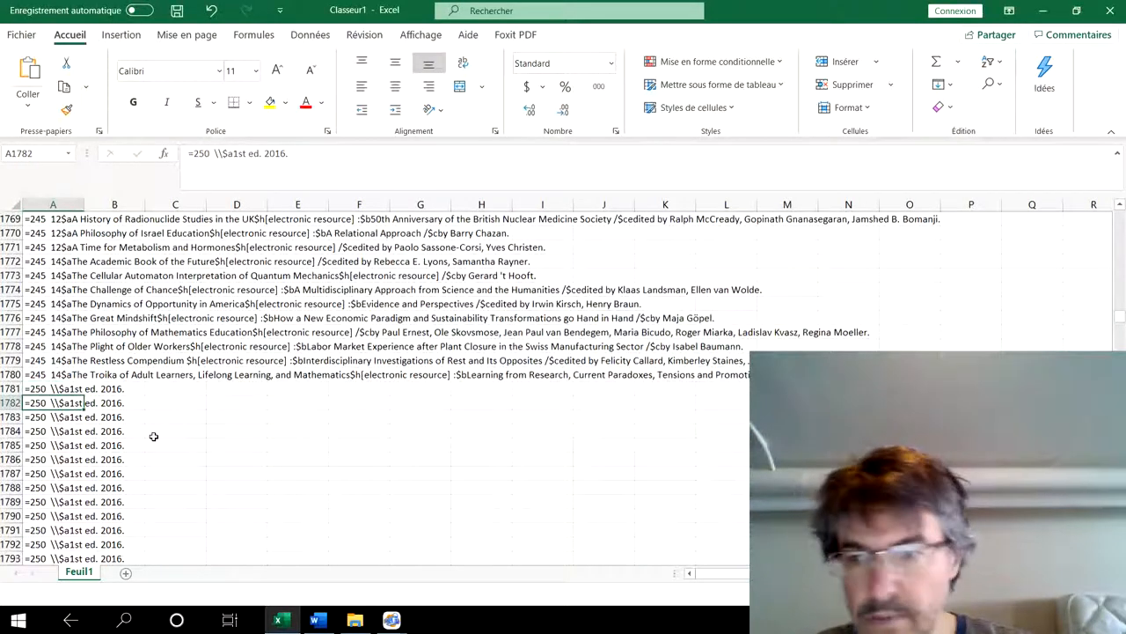
- Examine the remaining =250 edition fields down the sorted column as far as the first =264 lines
key(Down)
key(Down)
key(Down)
key(Down)
key(Down)
key(Down)
key(Down)
key(Down)
key(Down)
key(Down)
key(Down)
key(Down)
key(Down)
key(Down)
key(Down)
key(Down)
key(Down)
key(Down)
key(Down)
key(Down)
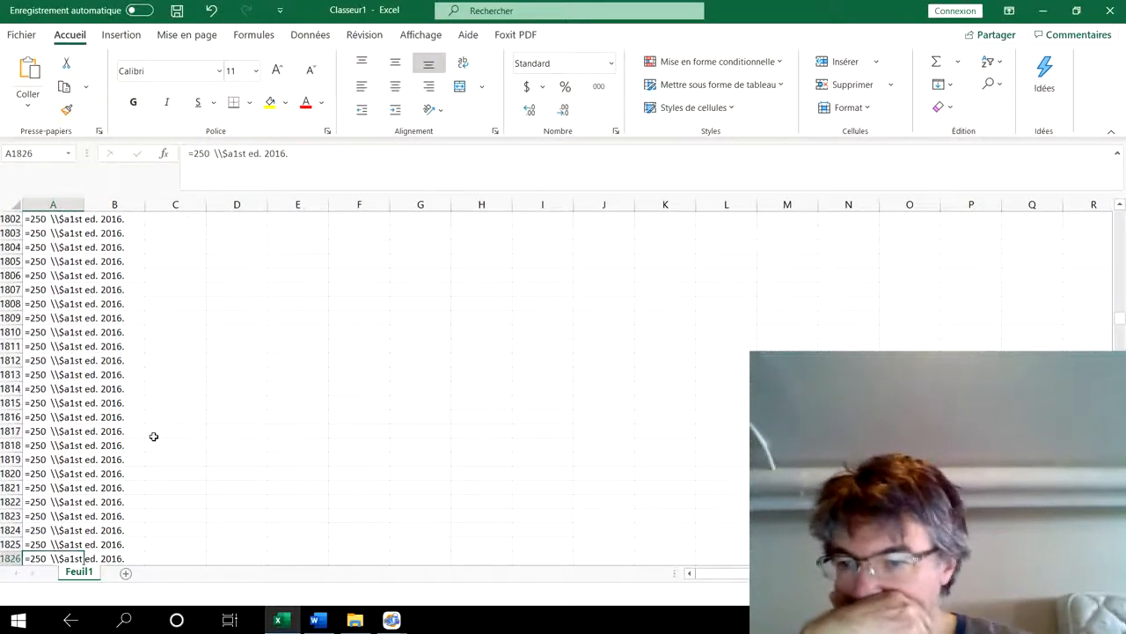
key(Down)
key(Down)
key(Down)
key(Down)
key(Down)
key(Down)
key(Down)
key(Down)
key(Down)
key(Down)
key(Down)
key(Down)
key(Down)
key(Down)
key(Down)
key(Down)
key(Down)
key(Down)
key(Down)
key(Down)
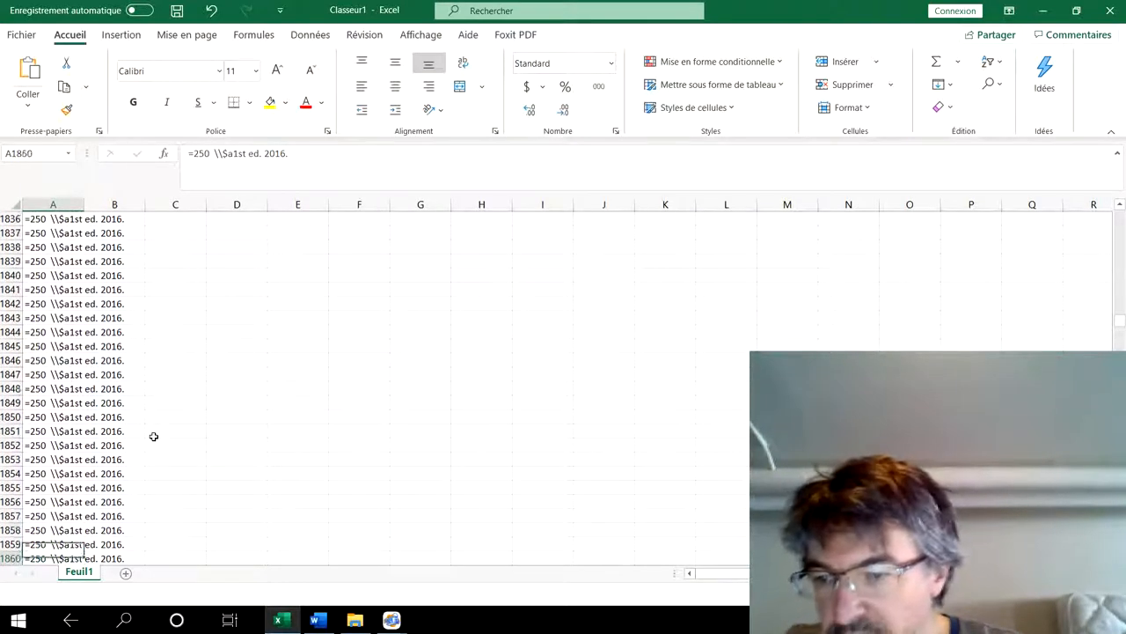
key(Down)
key(Down)
key(Down)
key(Down)
key(Down)
key(Down)
key(Down)
key(Down)
key(Down)
key(Down)
key(Down)
key(Down)
key(Down)
key(Down)
key(Down)
key(Down)
key(Down)
key(Down)
key(Down)
key(Down)
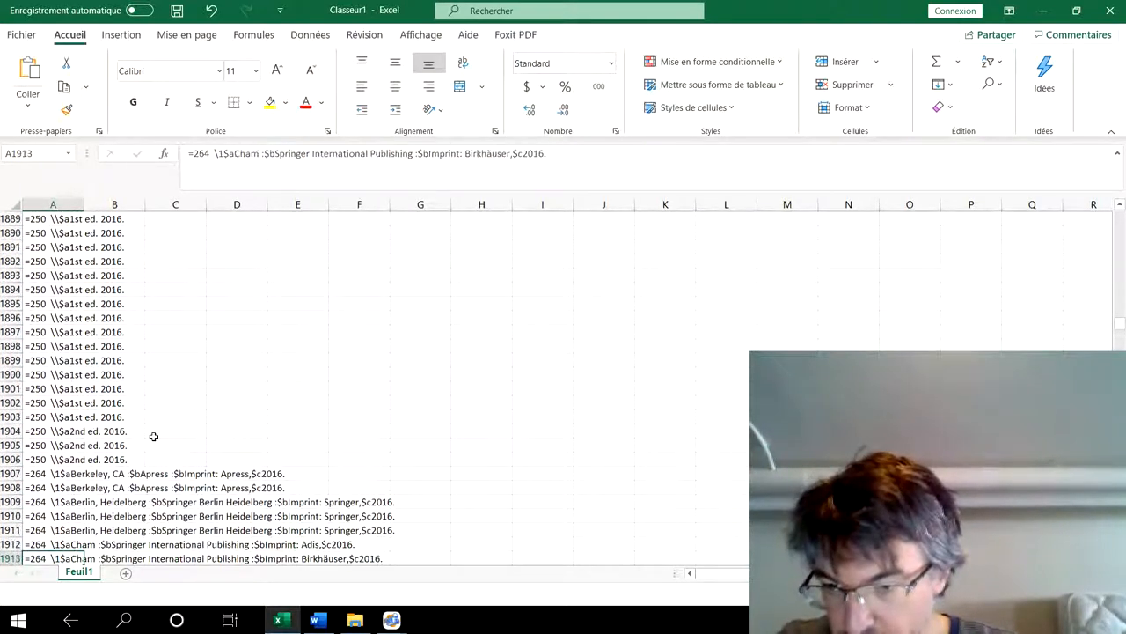
- Compare the edition statements in the last few =250 rows just above the =264 fields
key(Up)
key(Up)
key(Up)
key(Up)
key(Up)
key(Up)
key(Up)
key(Up)
key(Up)
key(Down)
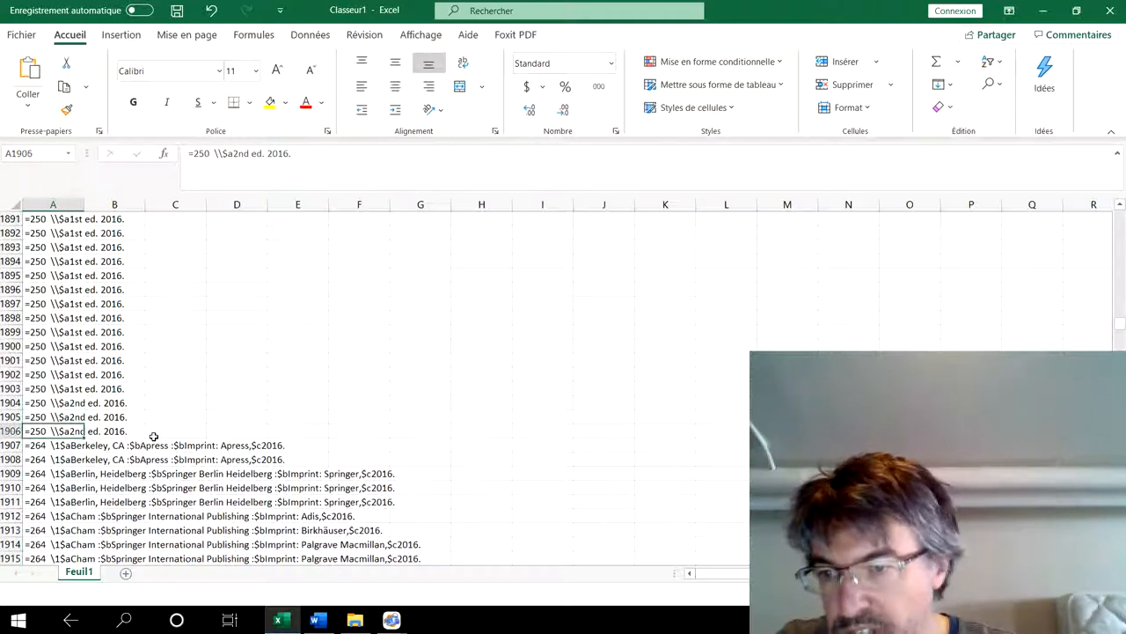
key(Up)
key(Down)
key(Up)
key(Down)
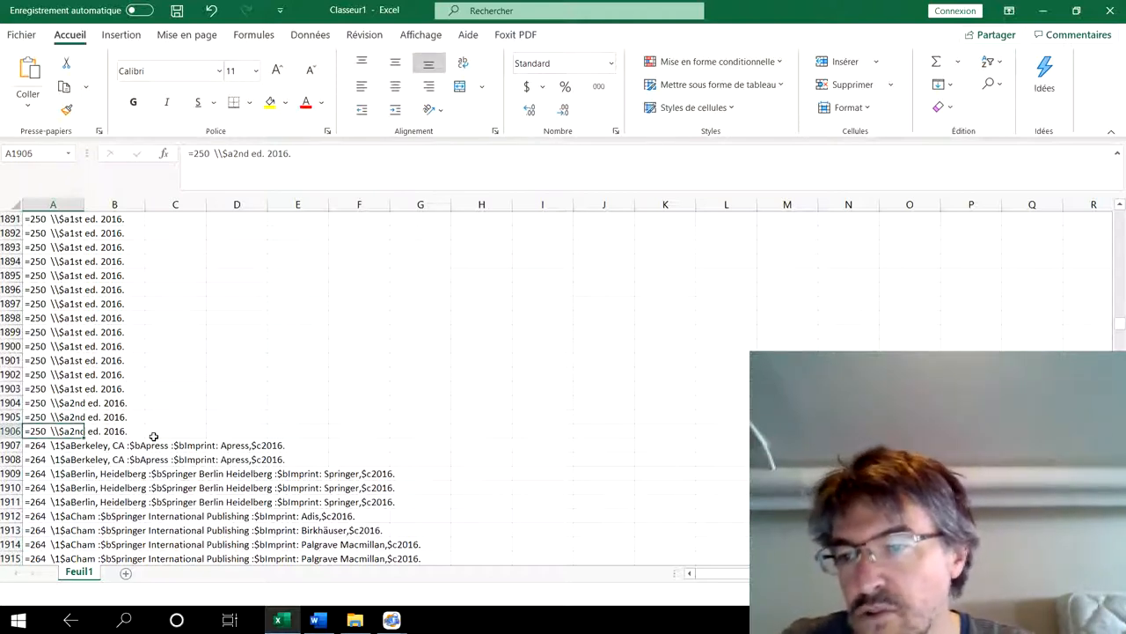
key(Up)
key(Down)
key(Up)
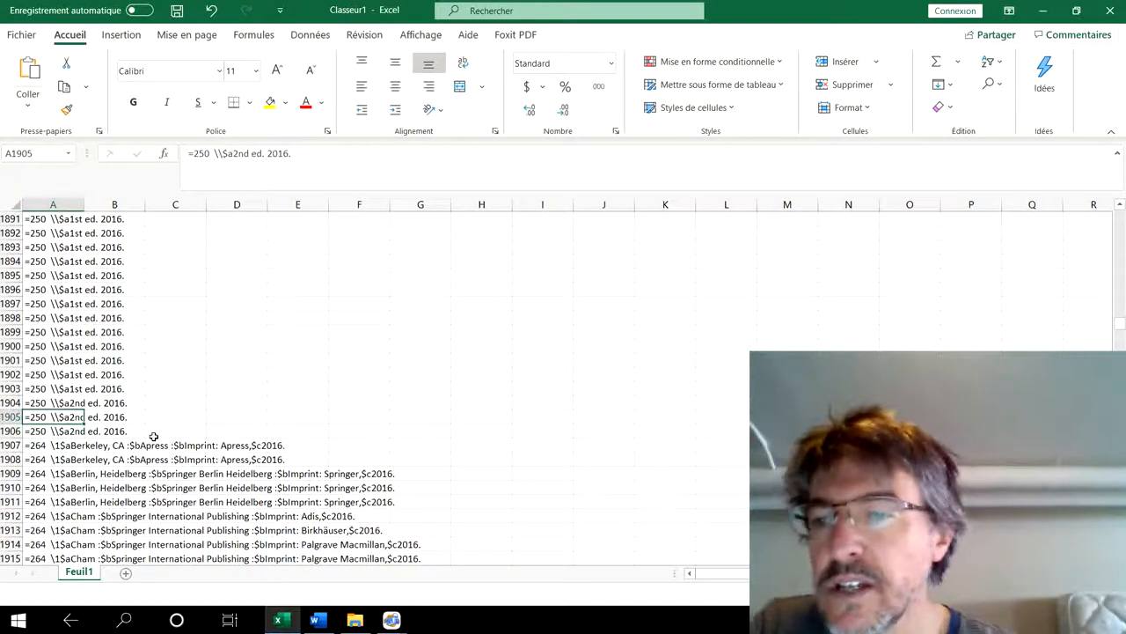
key(Up)
key(Down)
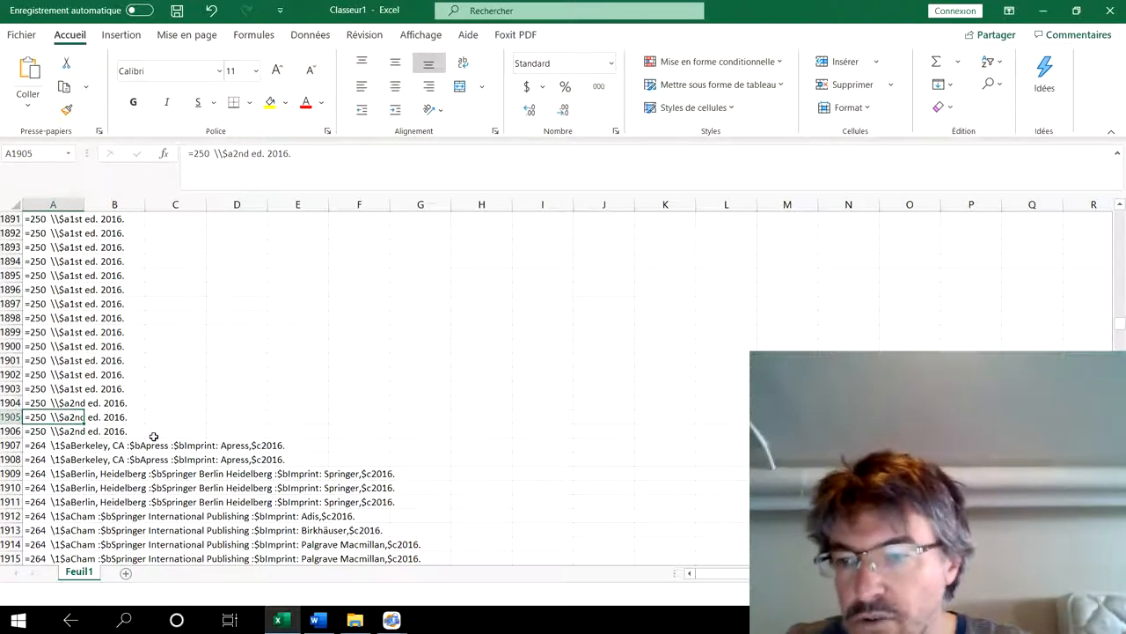
key(Down)
key(Up)
key(Up)
key(Up)
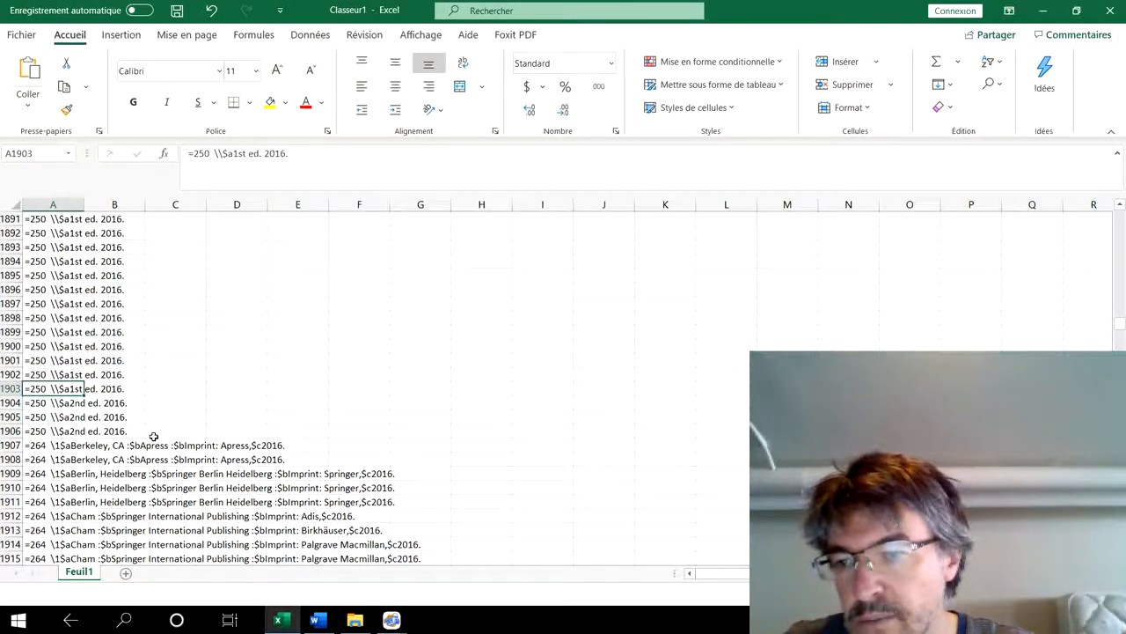
key(Down)
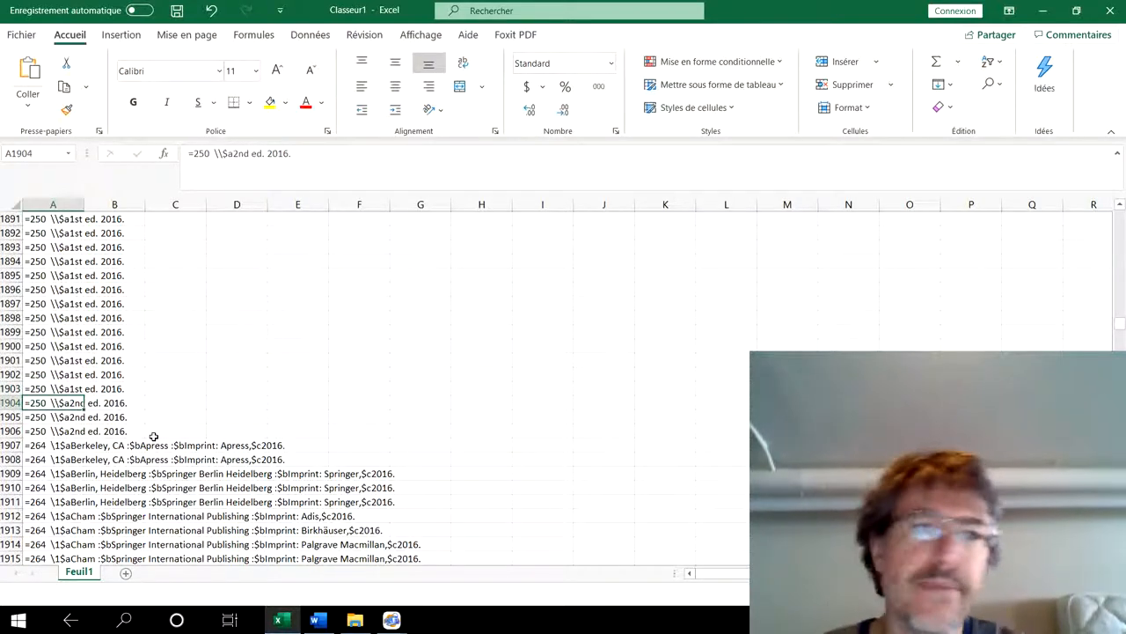
- Close the Excel workbook without saving, switch back to Labo14.mrk in MarcEditor and clear the text selection
click(1110, 15)
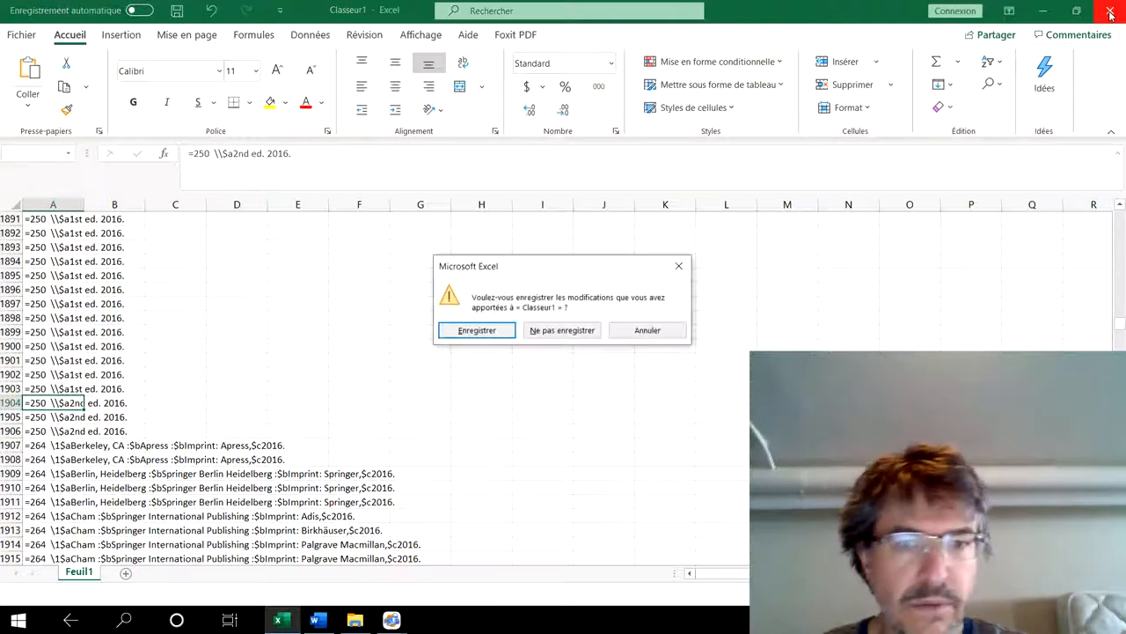
click(563, 332)
key(super)
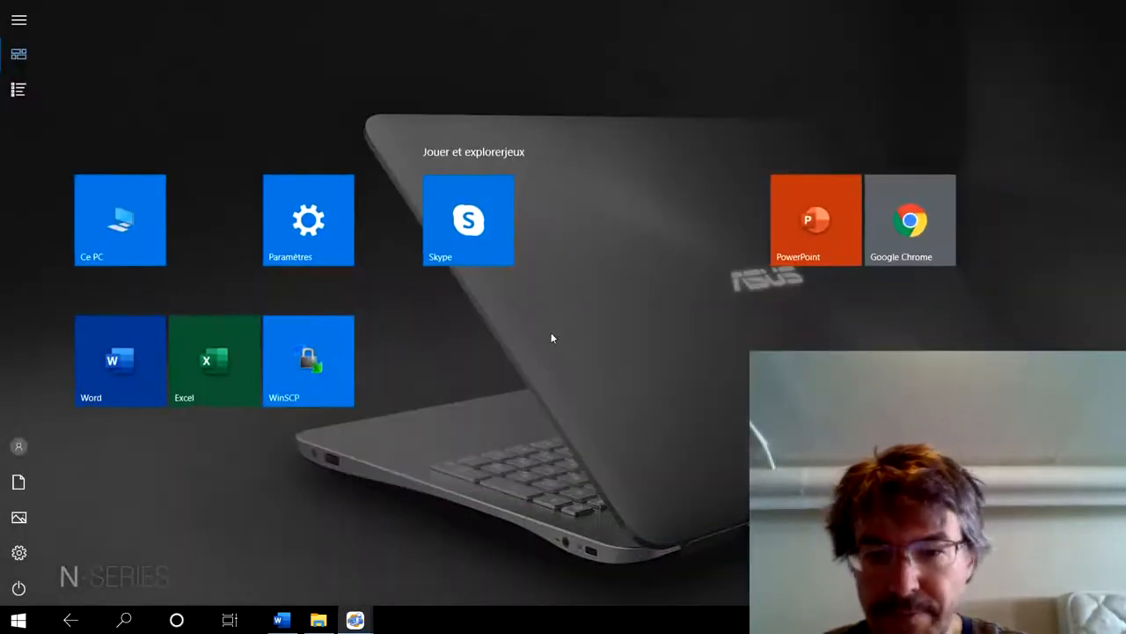
mouse_move(355, 618)
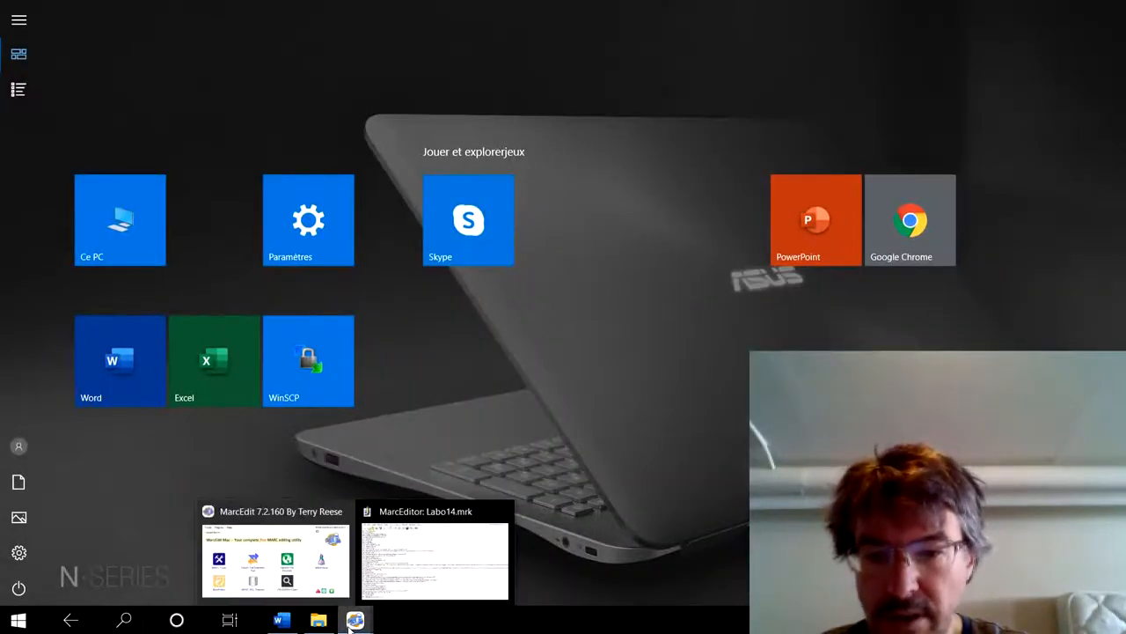
click(417, 559)
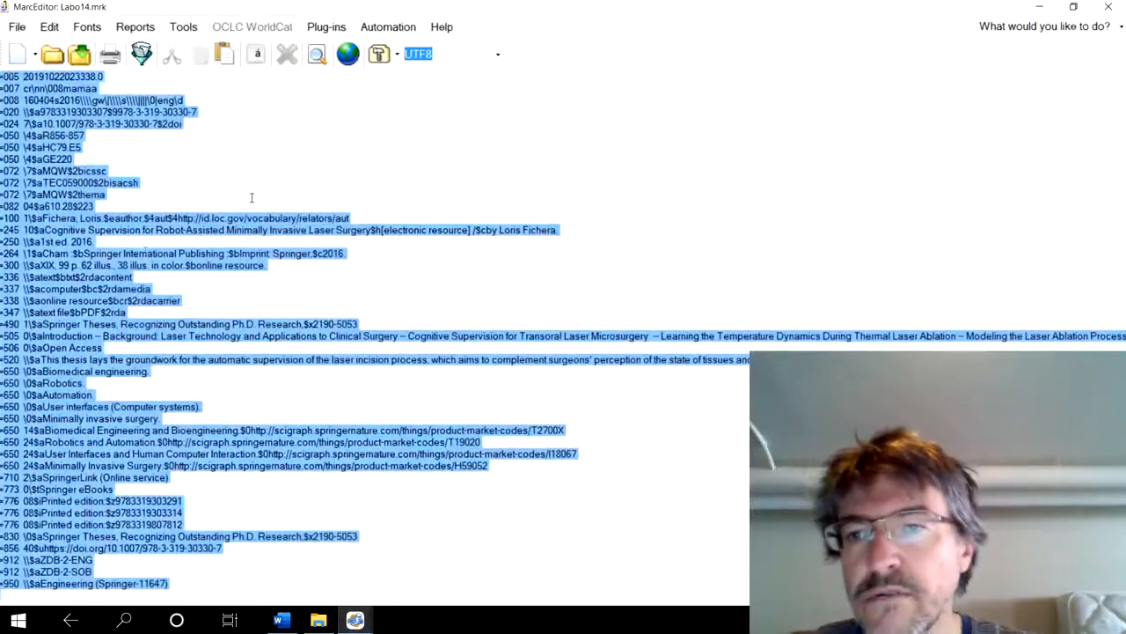
click(263, 172)
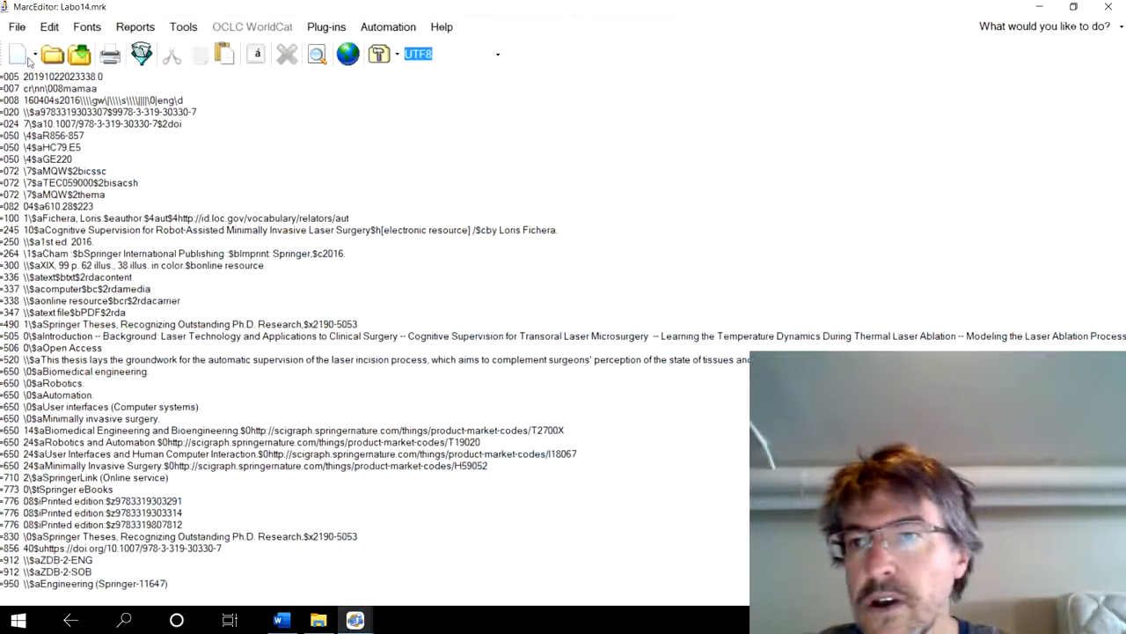
click(50, 28)
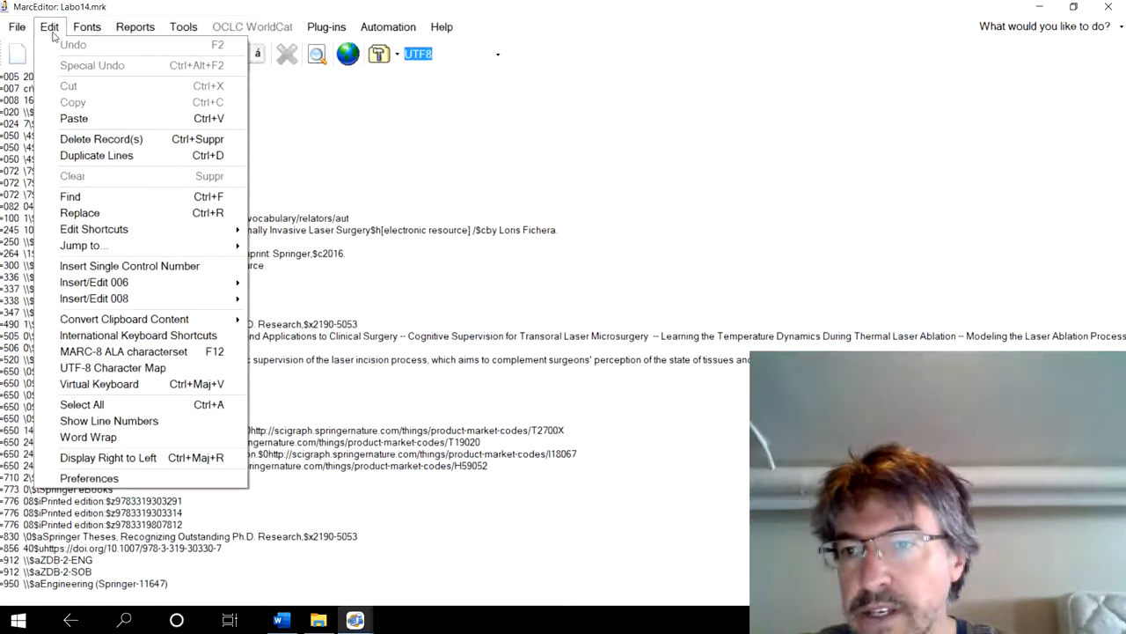
click(79, 212)
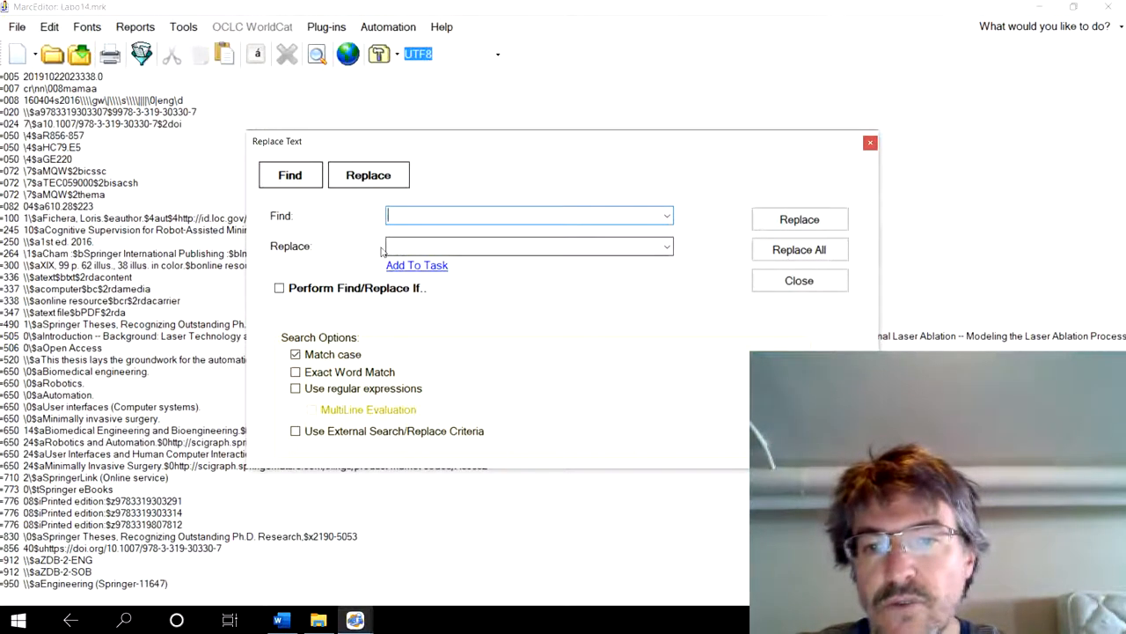
click(798, 280)
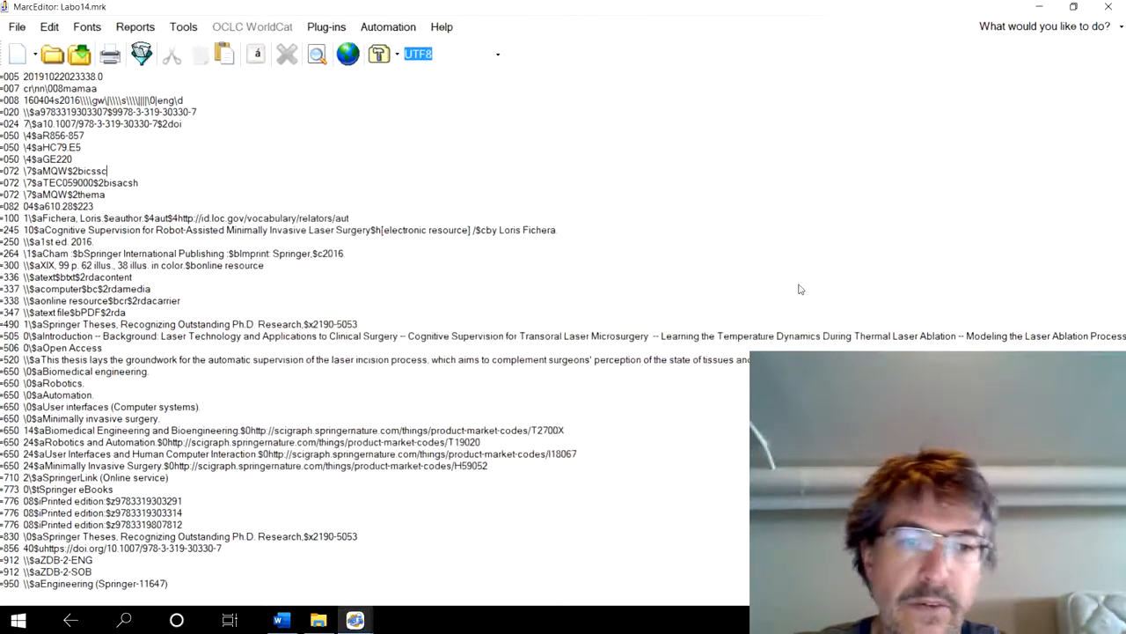
click(184, 27)
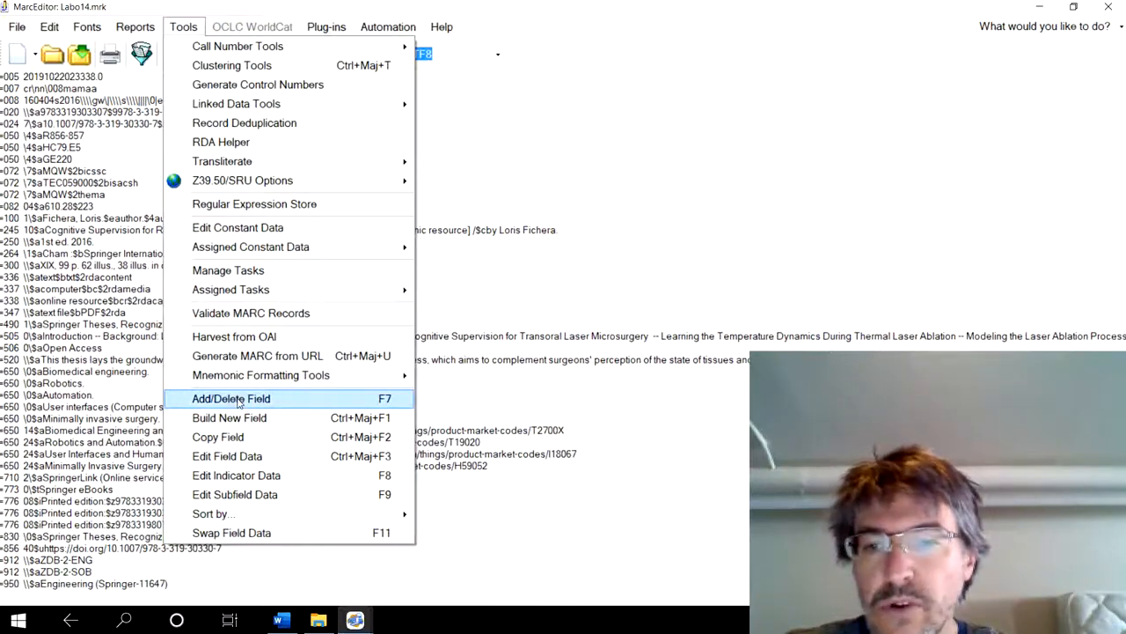
click(468, 271)
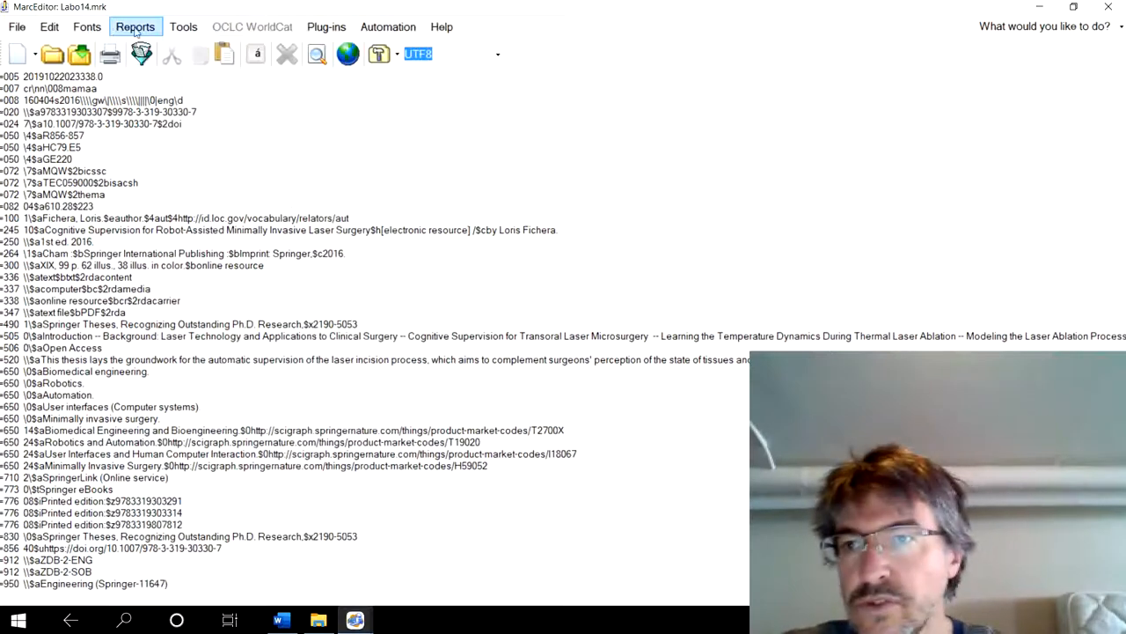
- Jump to record 0 at the start of the file and inspect its 001 and 003 fields
scroll(73, 123, up, 7)
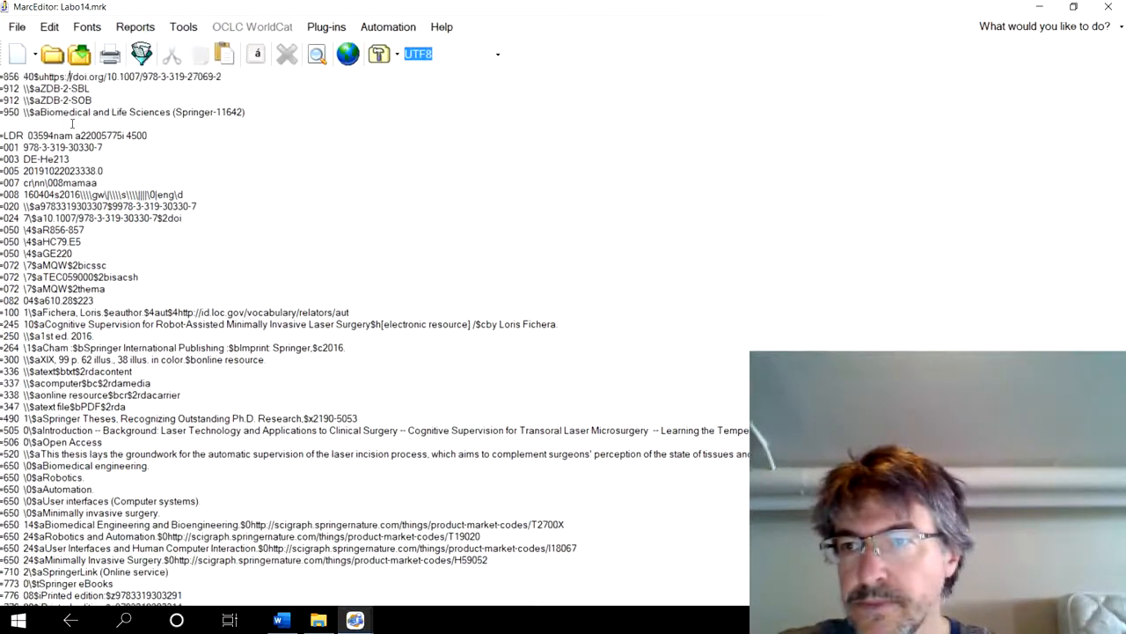
click(49, 27)
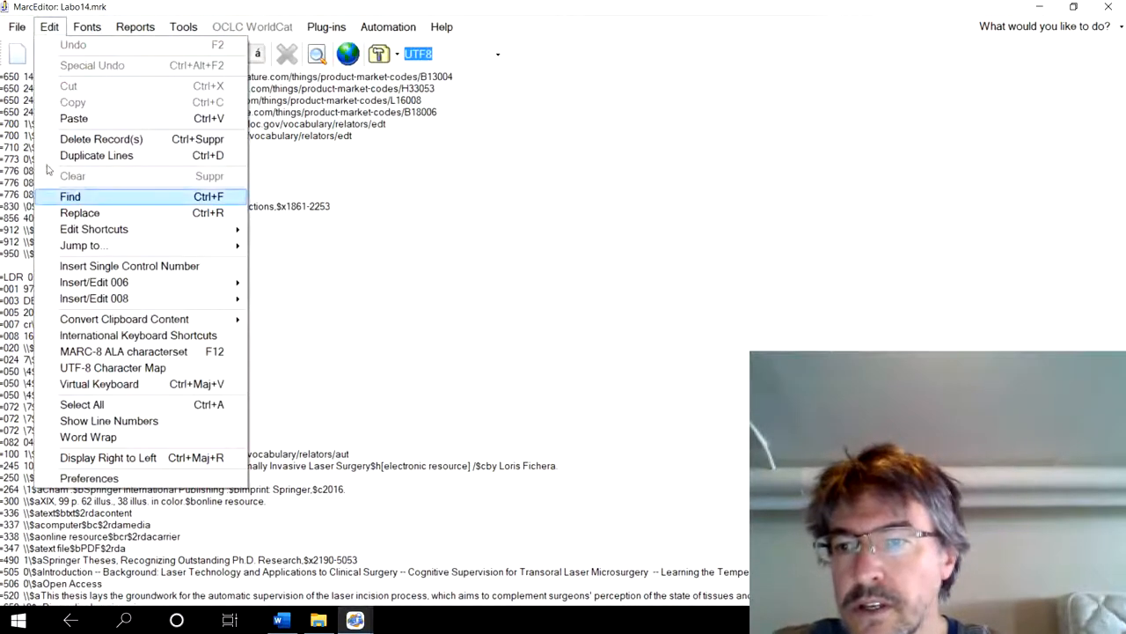
mouse_move(233, 248)
click(304, 247)
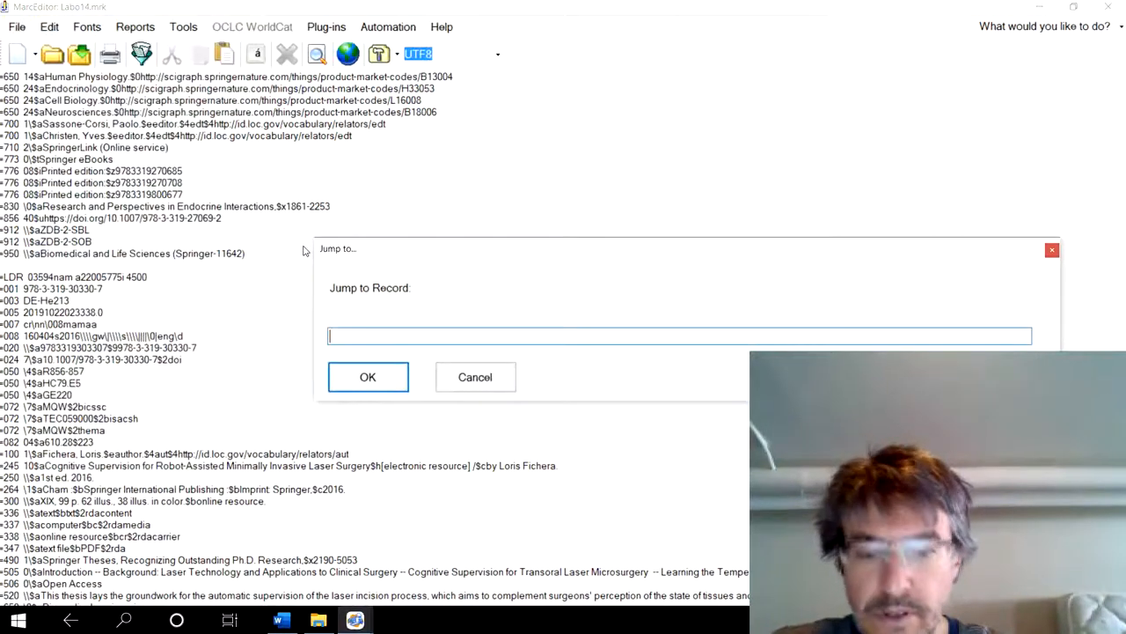
text(0)
click(356, 375)
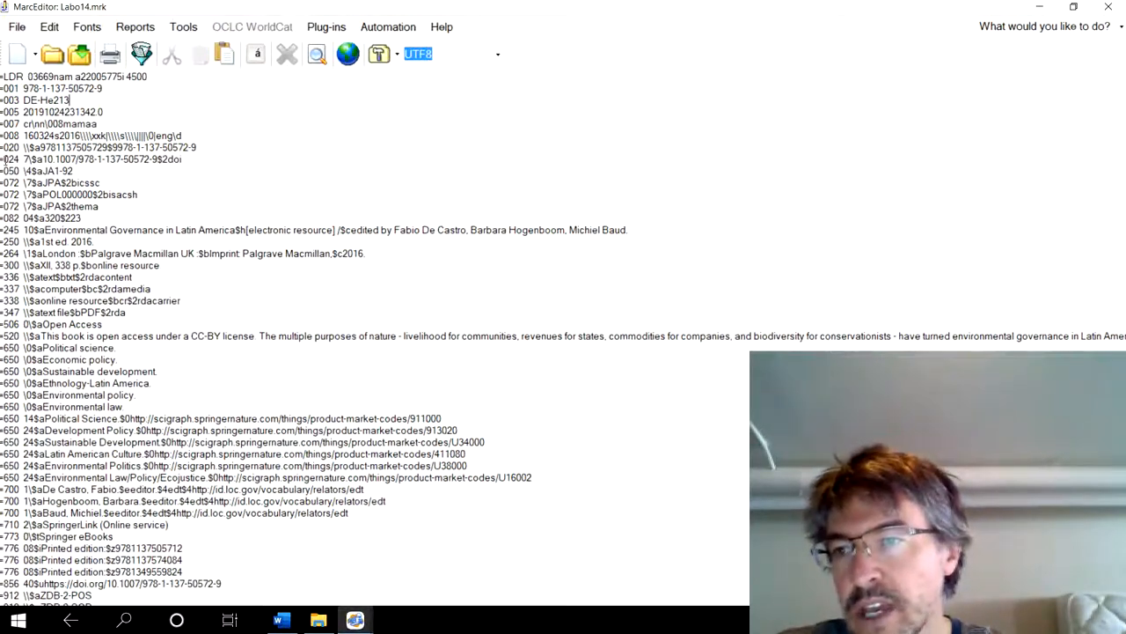
drag(74, 100, 3, 88)
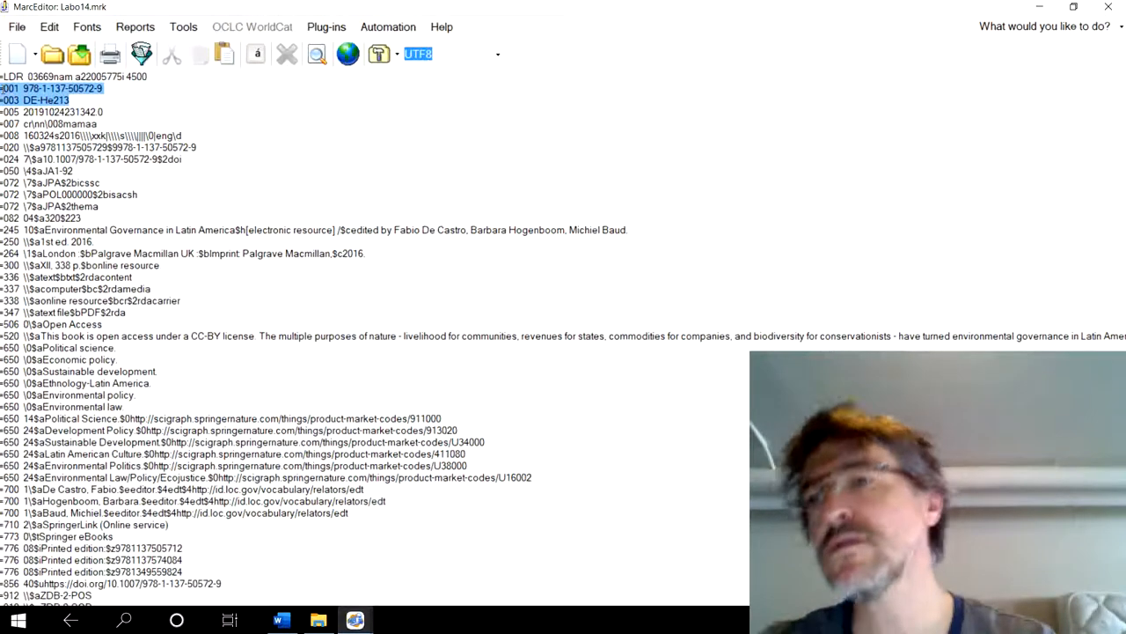
click(2, 89)
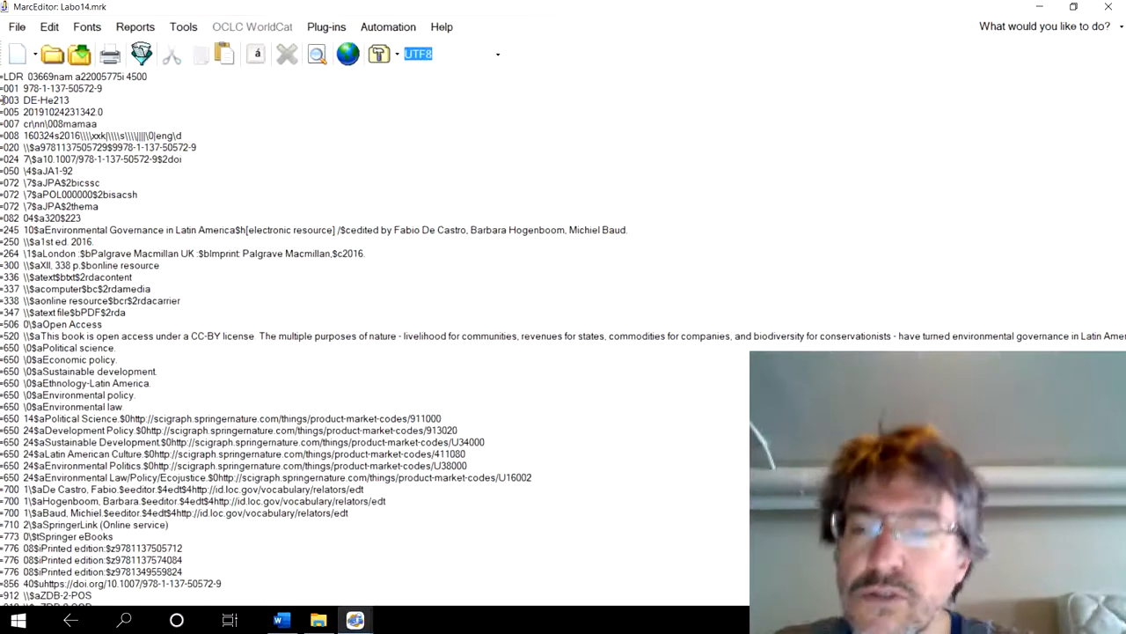
- Swap field 003 into field 035 subfield $a across all records with the Swap Field utility
click(182, 28)
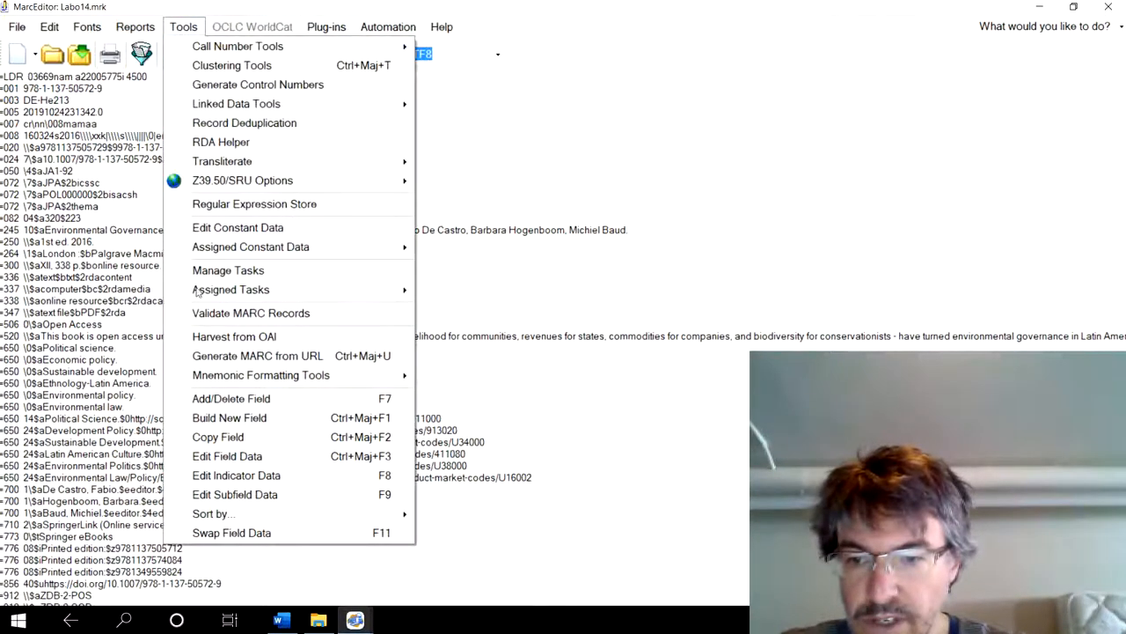
click(232, 535)
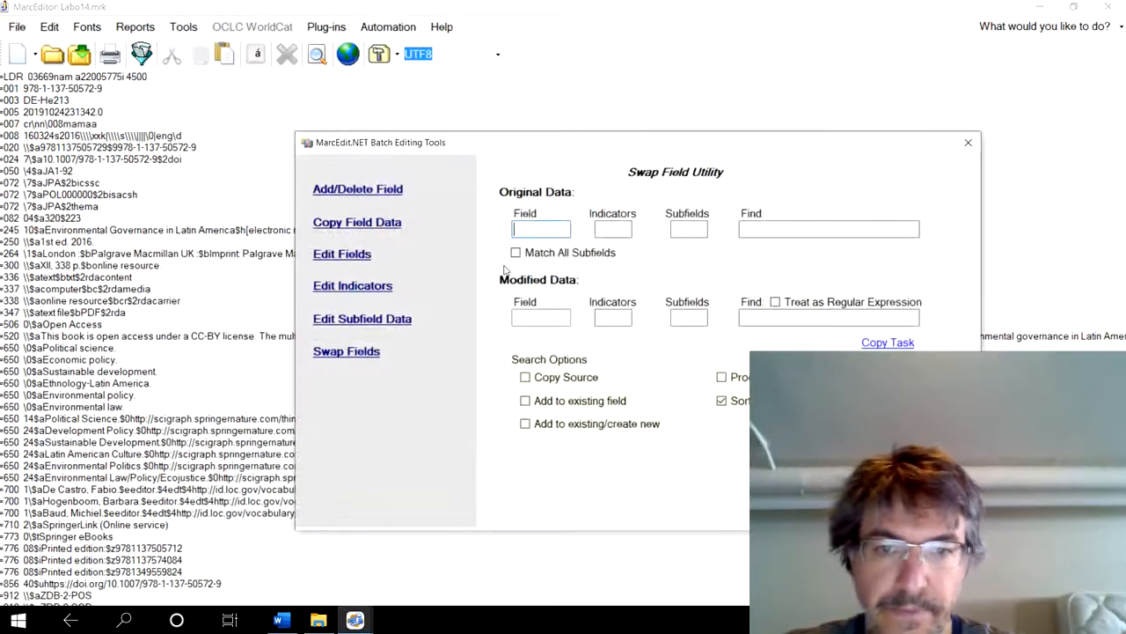
text(003)
click(540, 319)
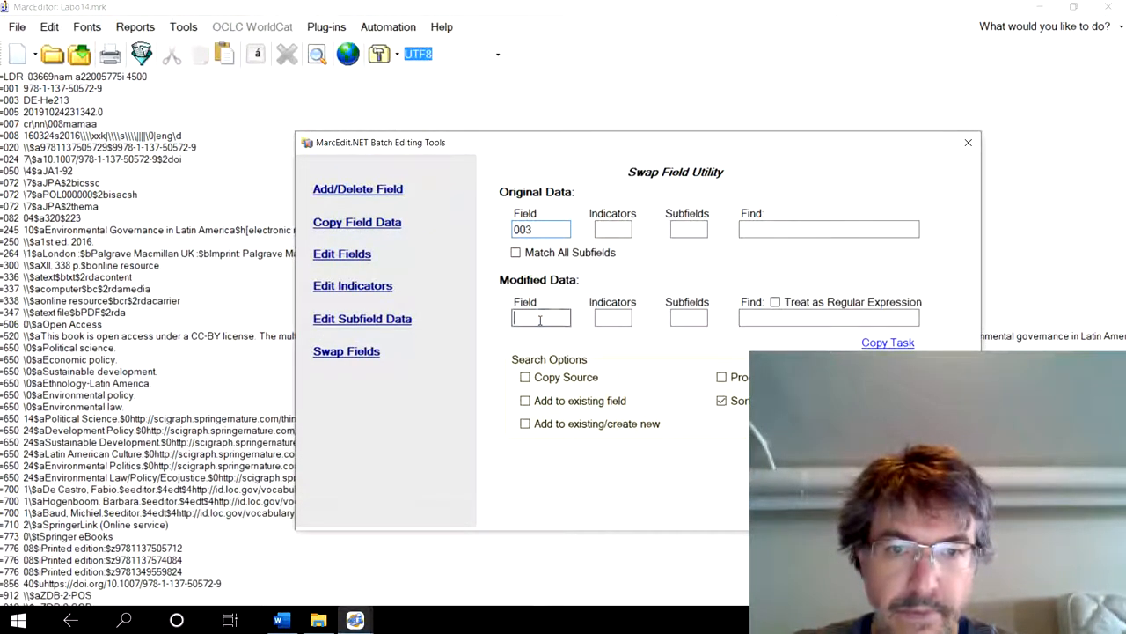
text(00)
key(BackSpace)
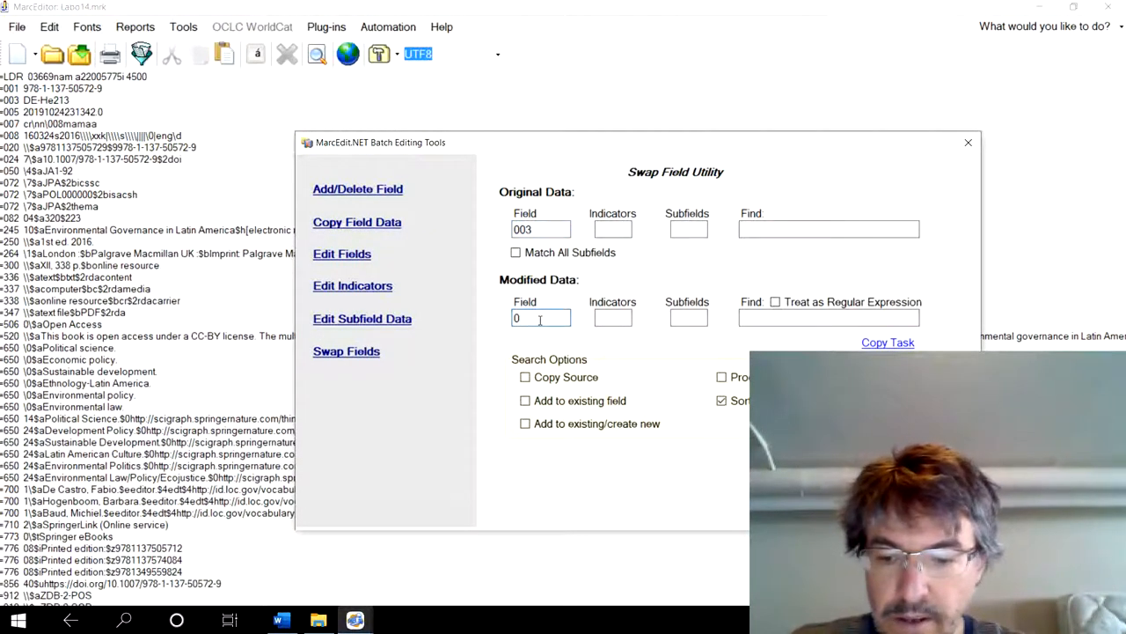
text(35)
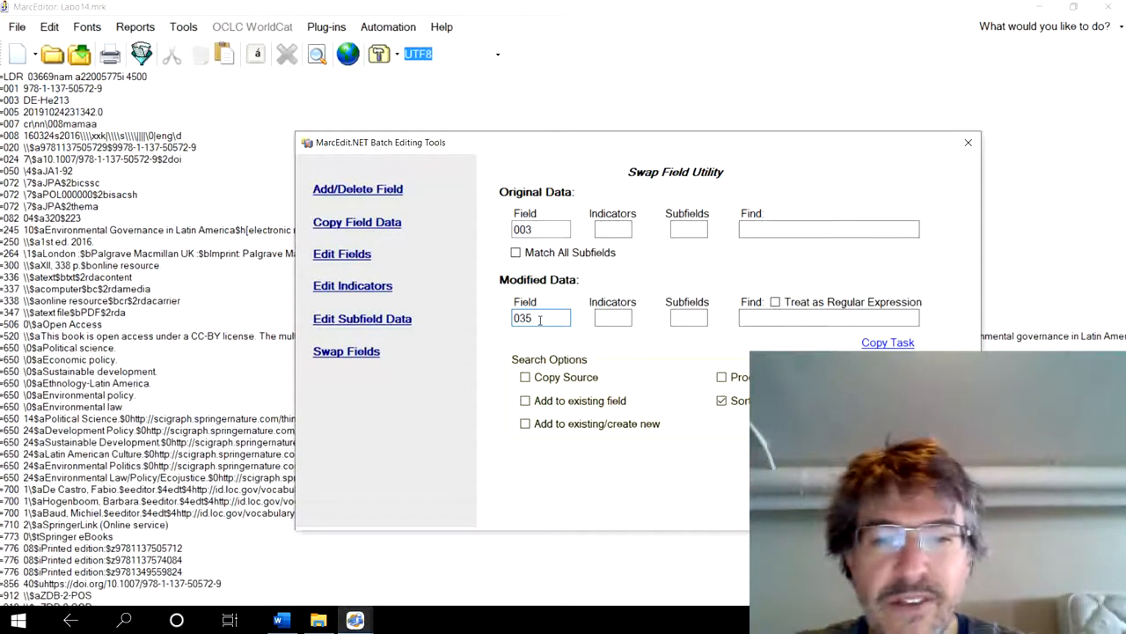
click(689, 319)
text($a)
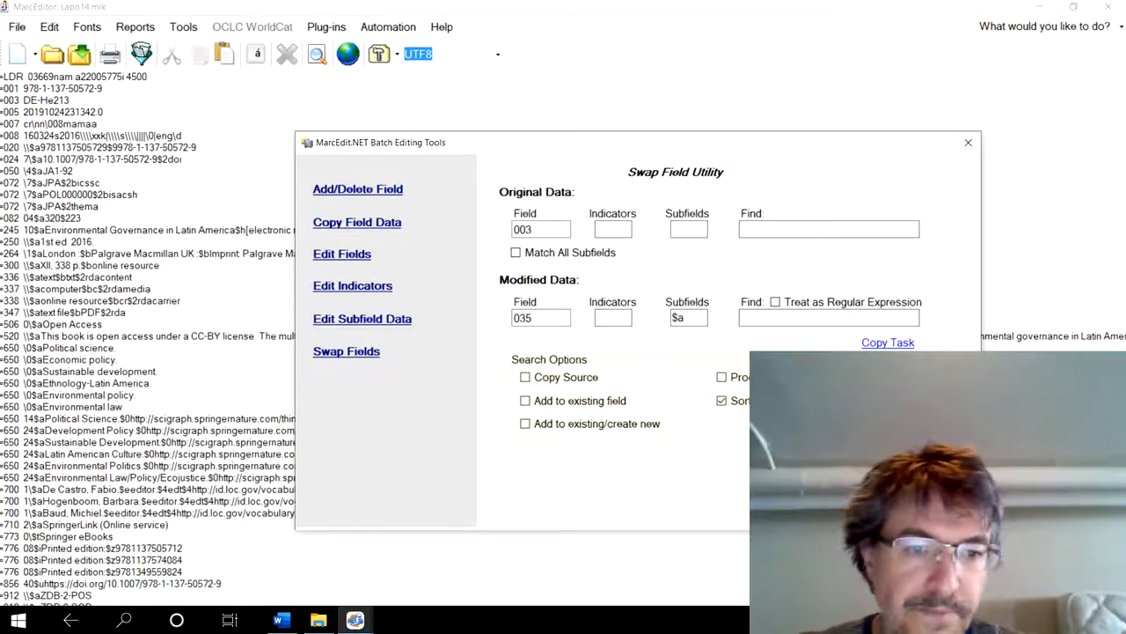
click(845, 476)
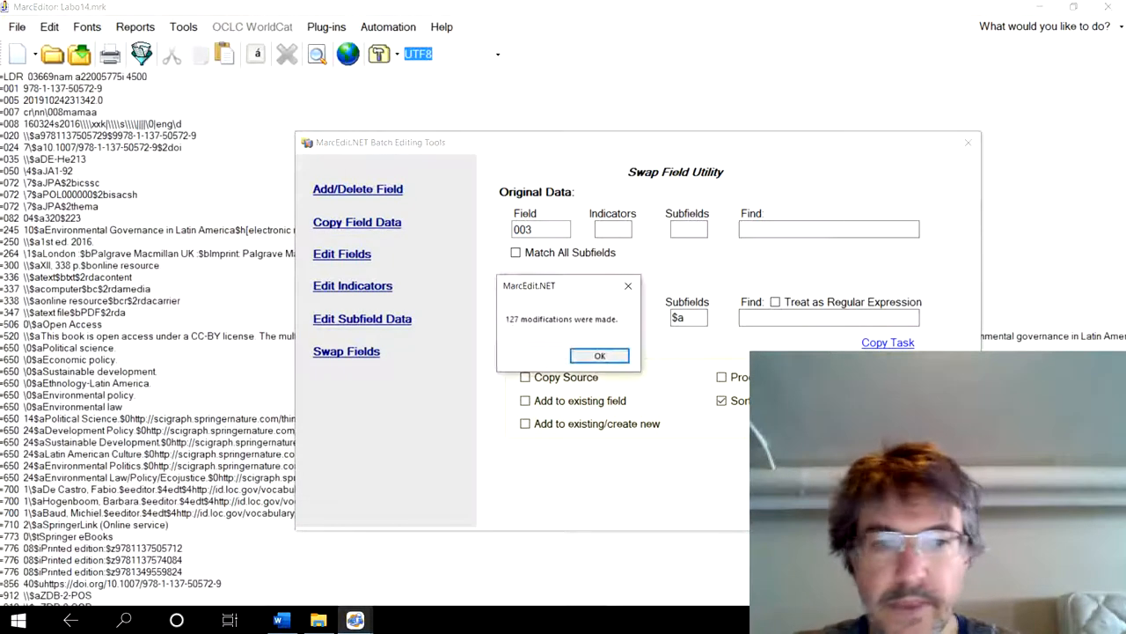
click(598, 357)
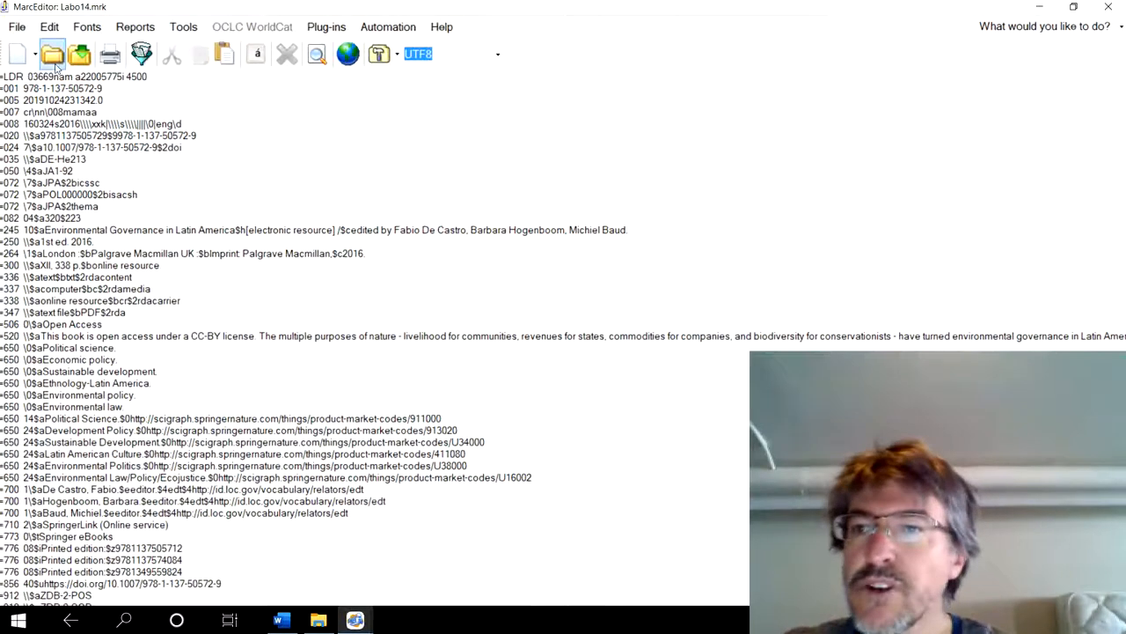
- Swap field 001 into field 035 across all records, with the option to add to the existing field enabled
click(183, 28)
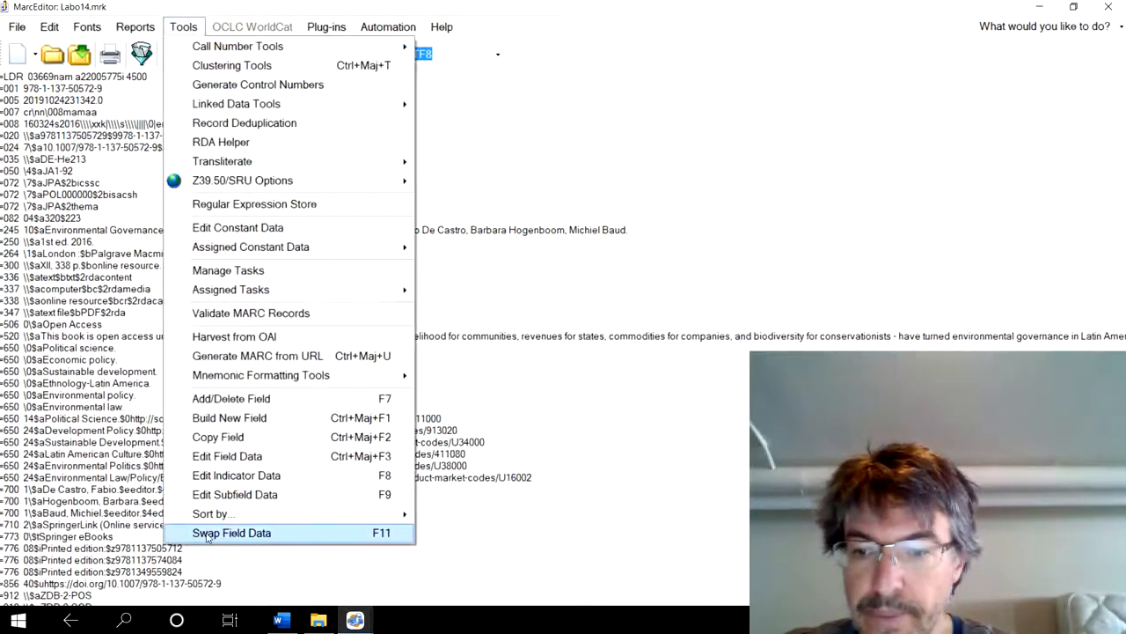
click(197, 534)
text(001)
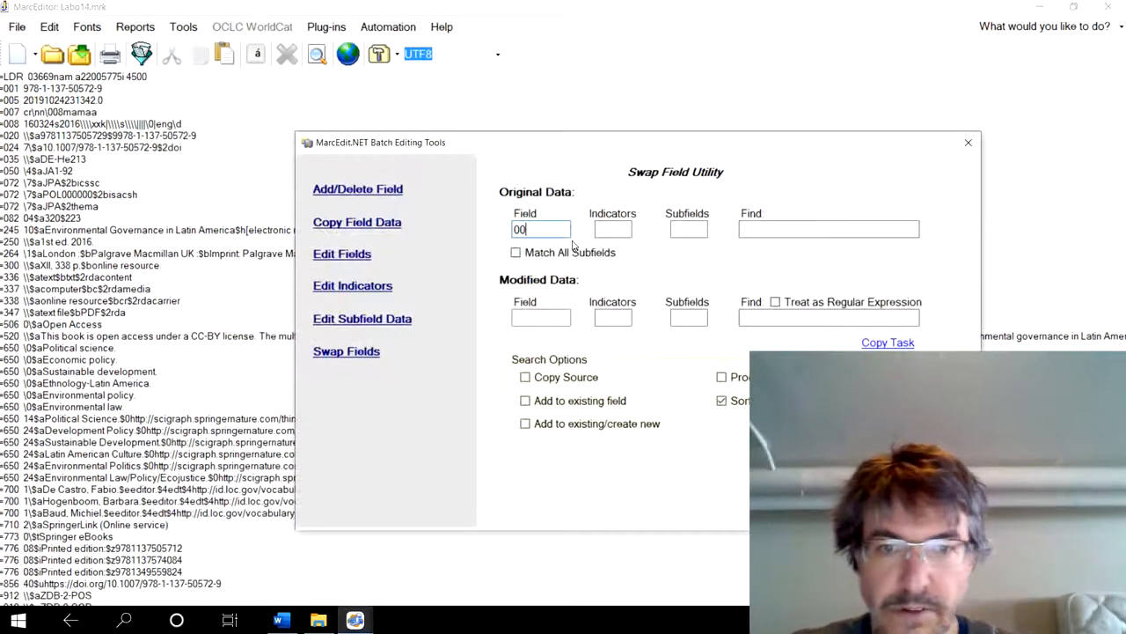
click(542, 318)
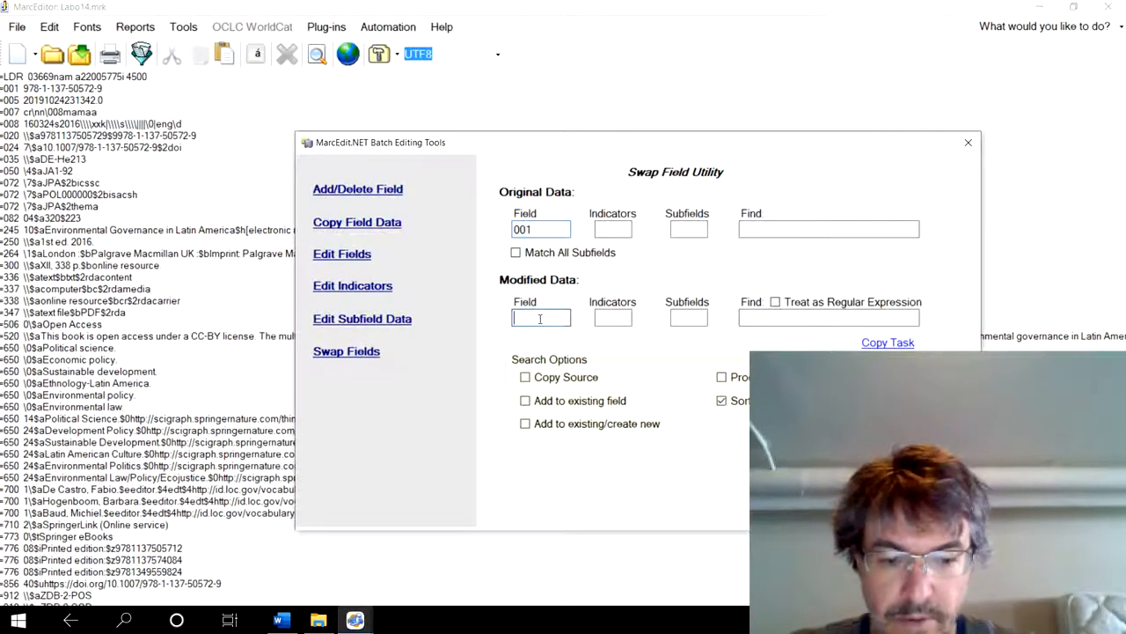
text(035)
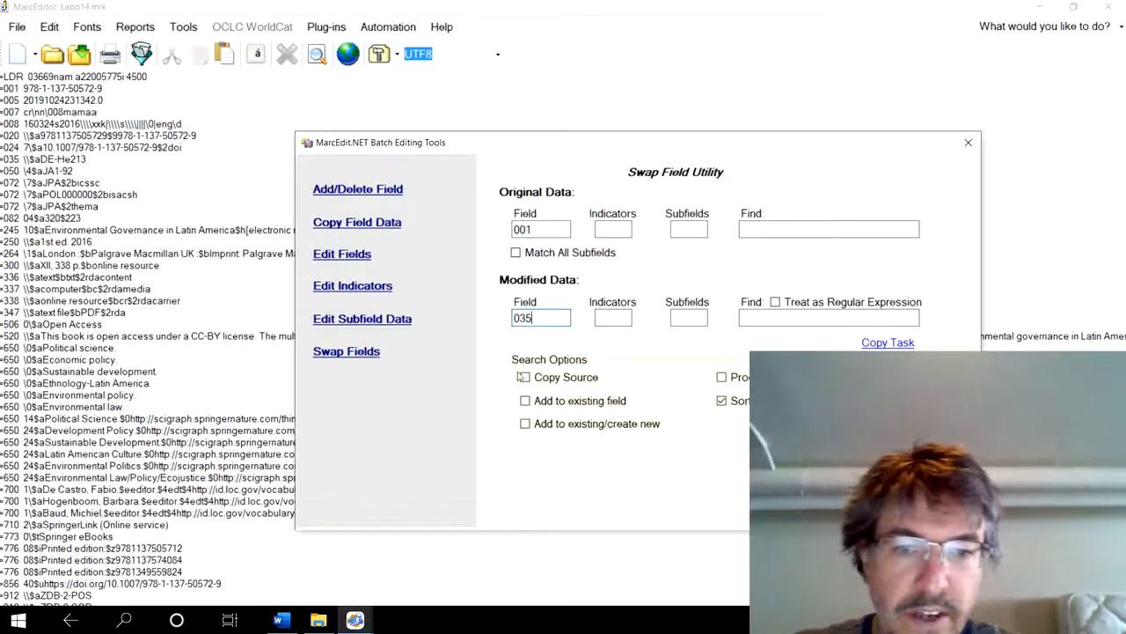
click(525, 401)
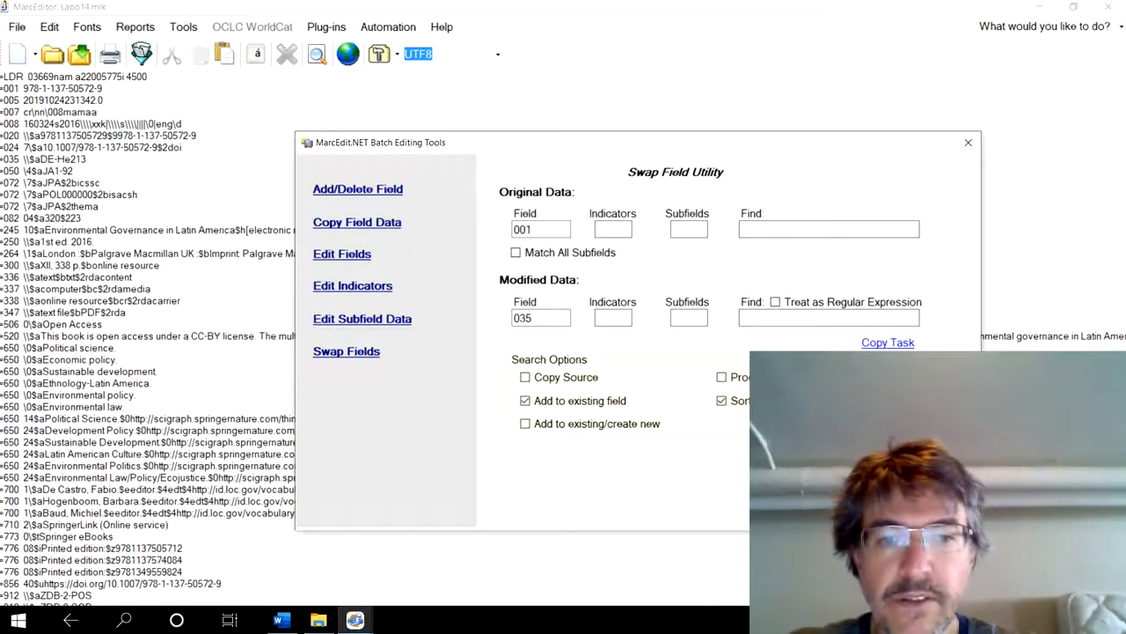
click(797, 484)
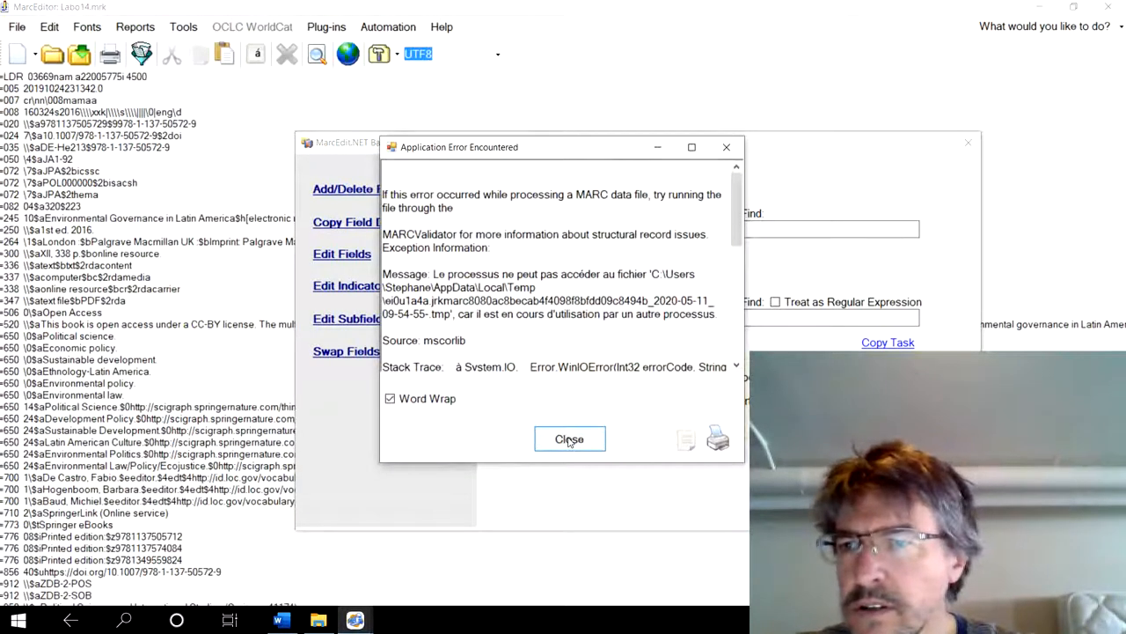
click(569, 439)
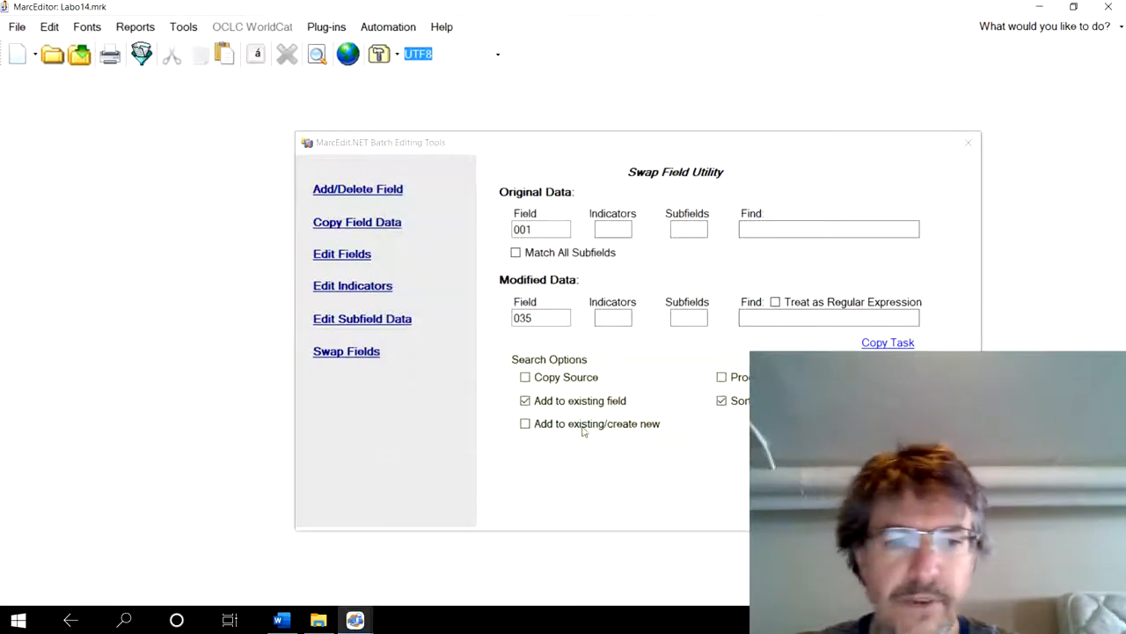
click(568, 436)
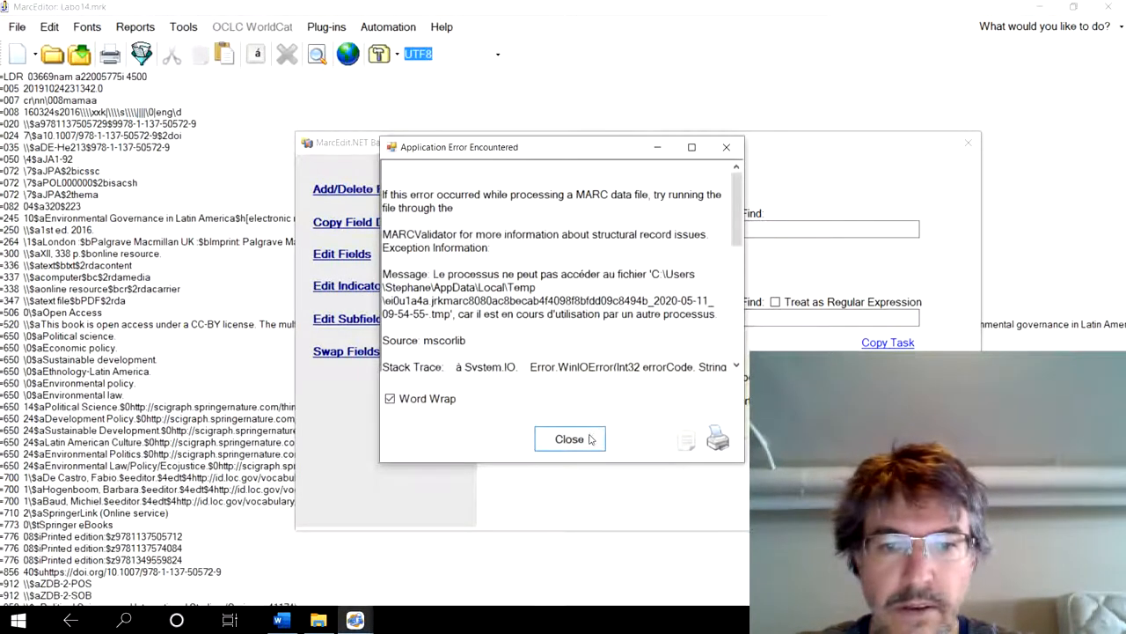
click(585, 440)
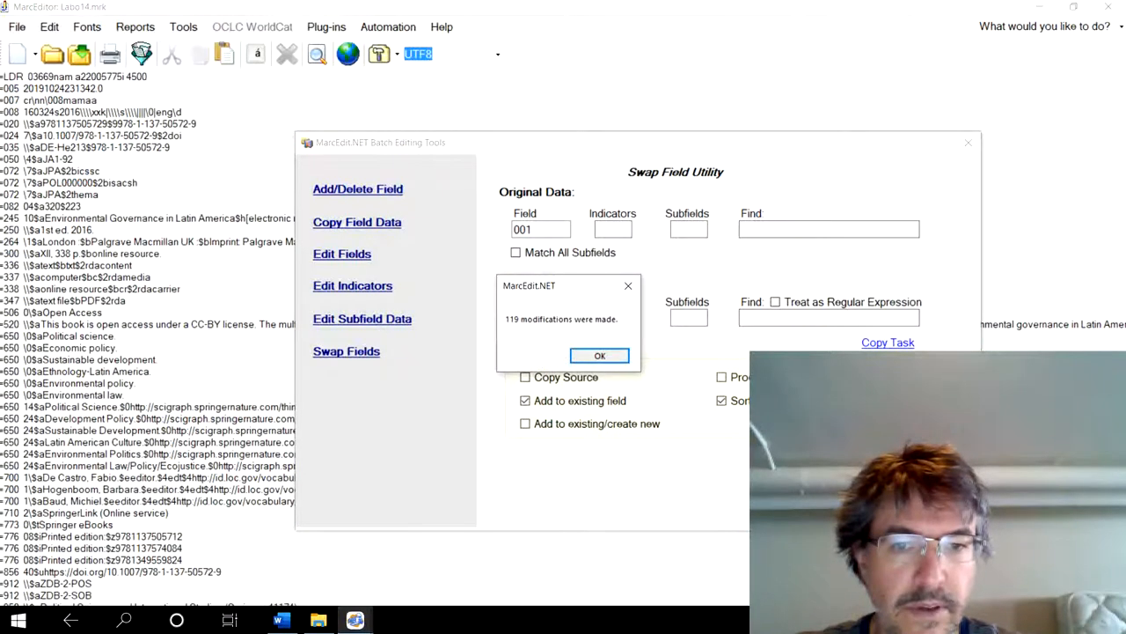
click(595, 358)
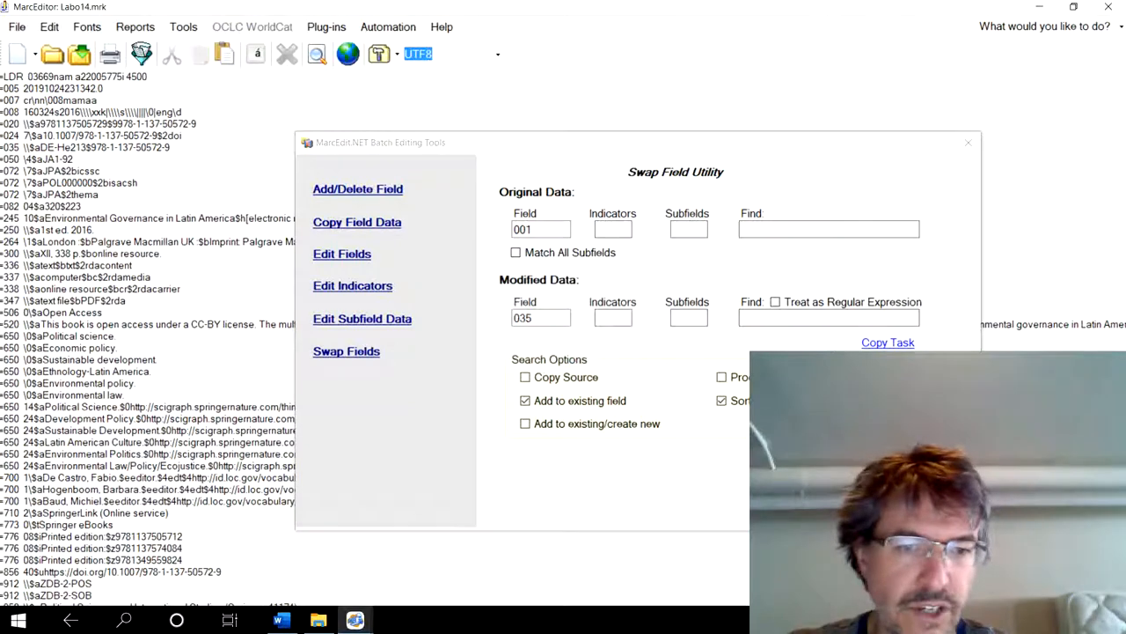
key(Escape)
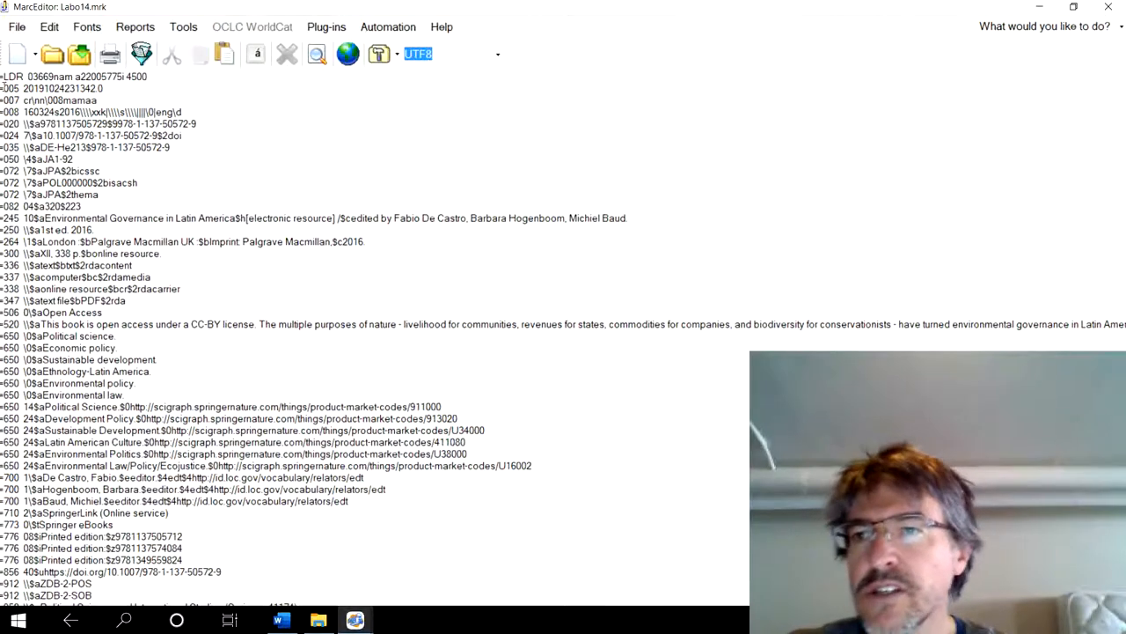
- Add a field 001 with the placeholder data "valeurbidon" to all records using the Add/Delete Field utility
click(183, 27)
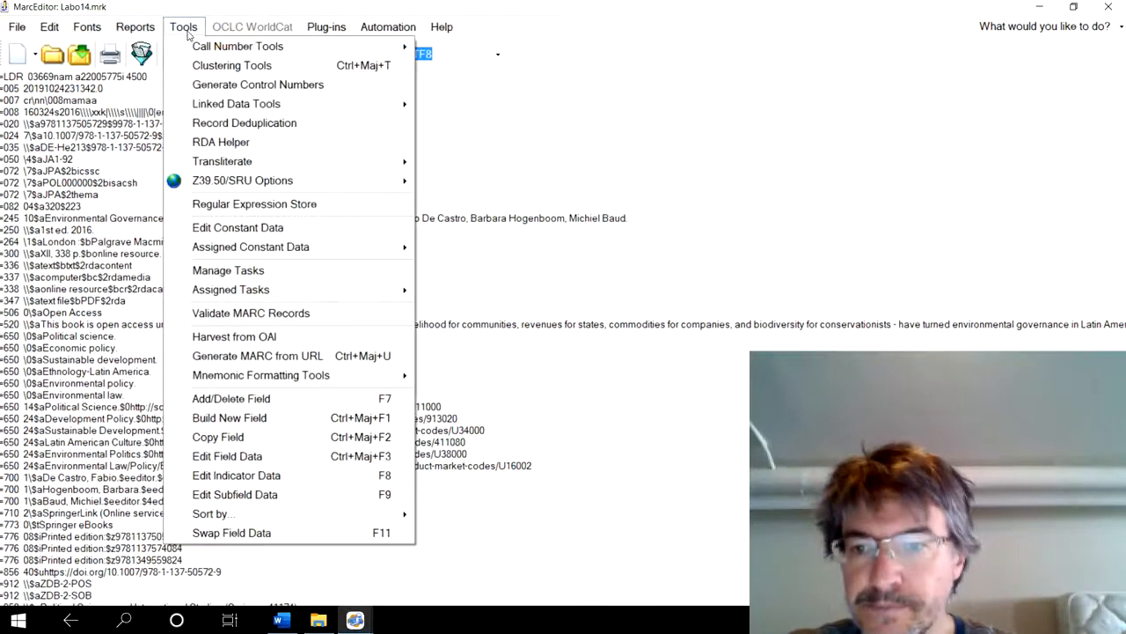
click(226, 402)
text(001)
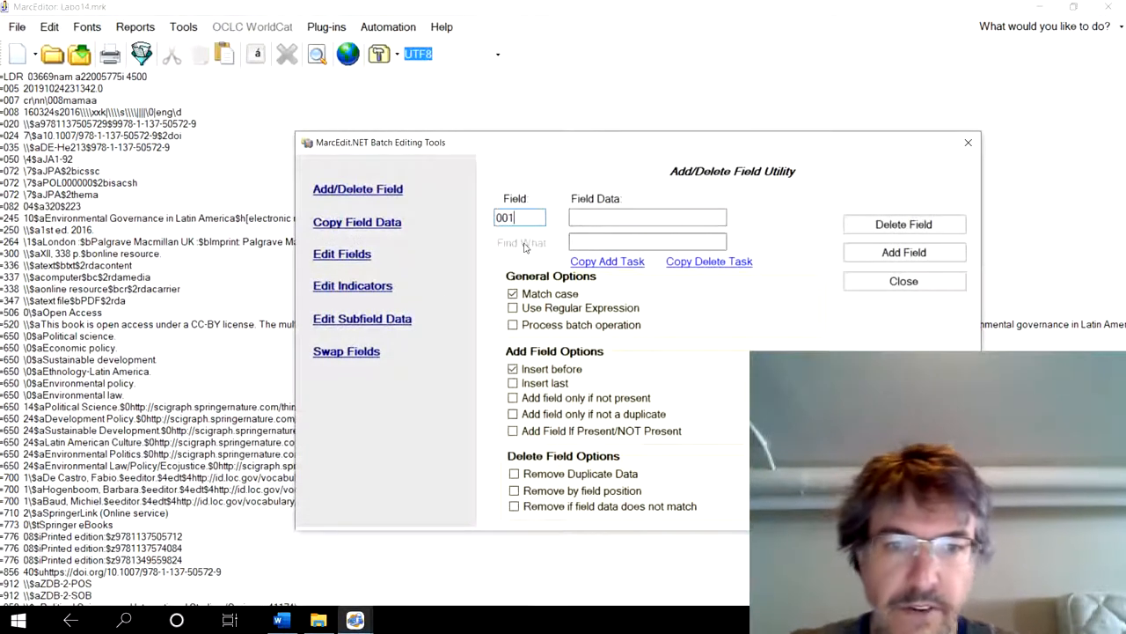
click(581, 220)
text(valey)
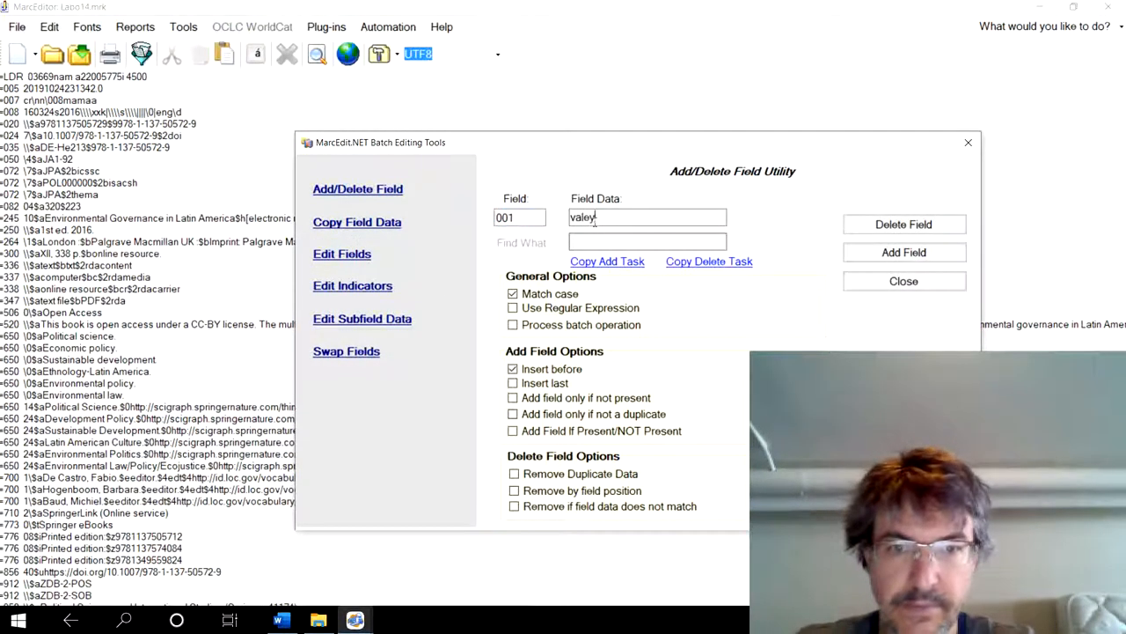
key(BackSpace)
text(ur)
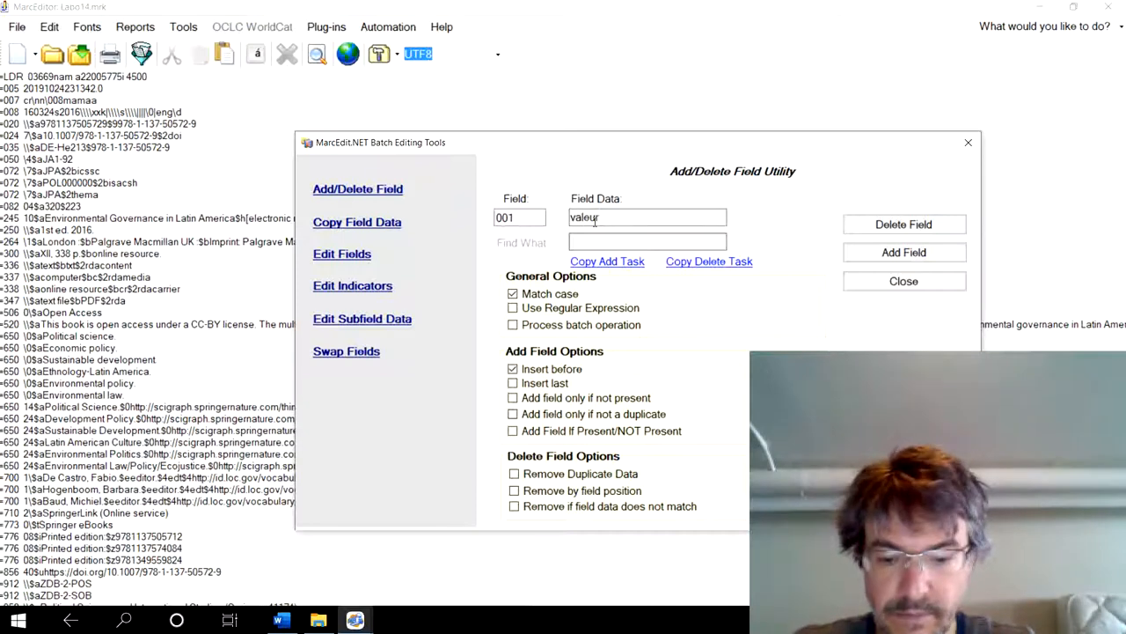
text(bidon)
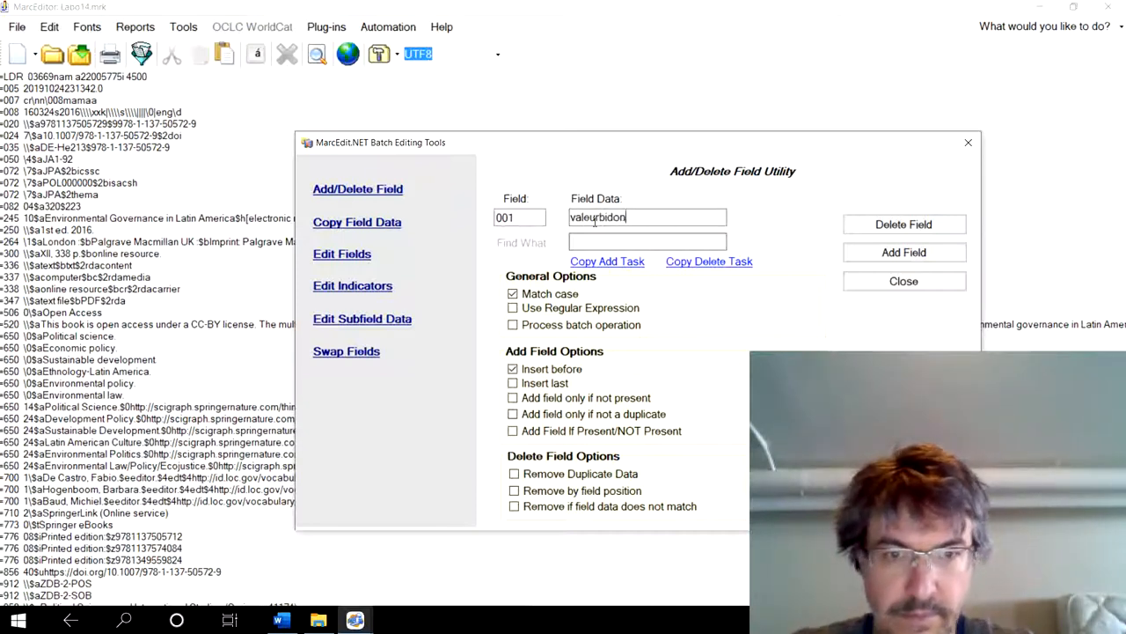
click(904, 255)
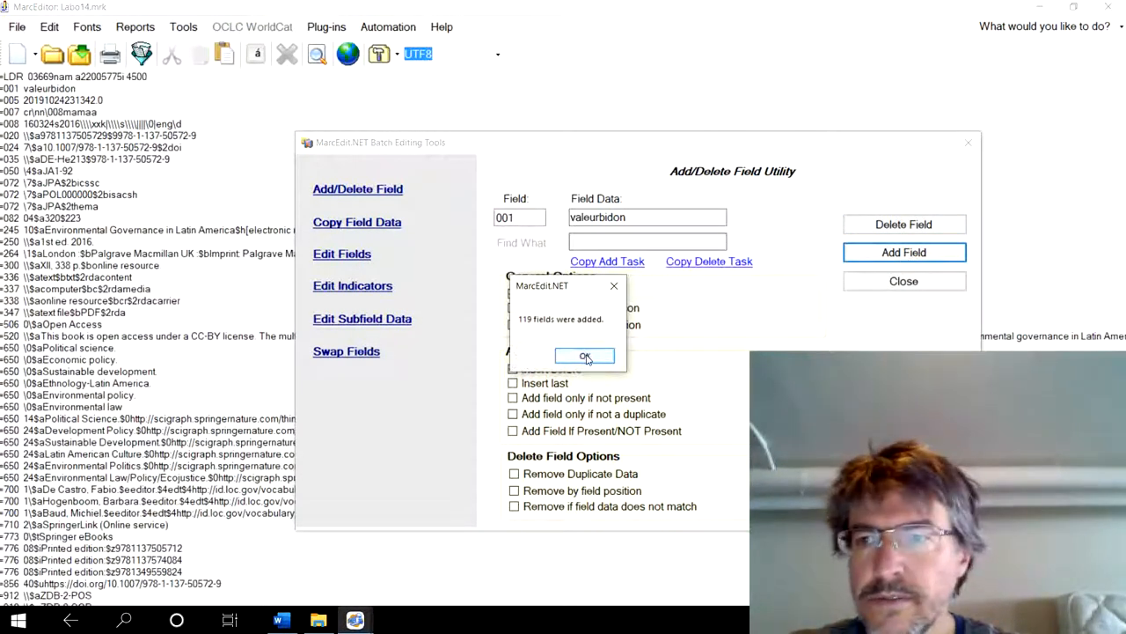
click(586, 358)
- Add a field 003 with the data "tdoc" to all records and check it in the first record
click(519, 217)
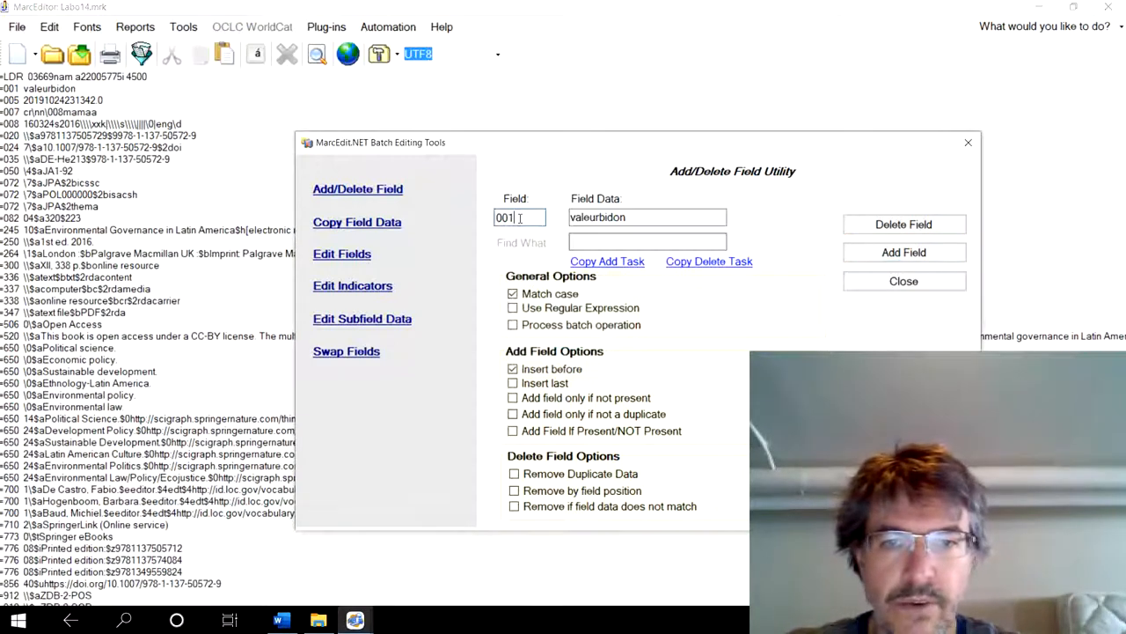
key(BackSpace)
text(3)
click(629, 217)
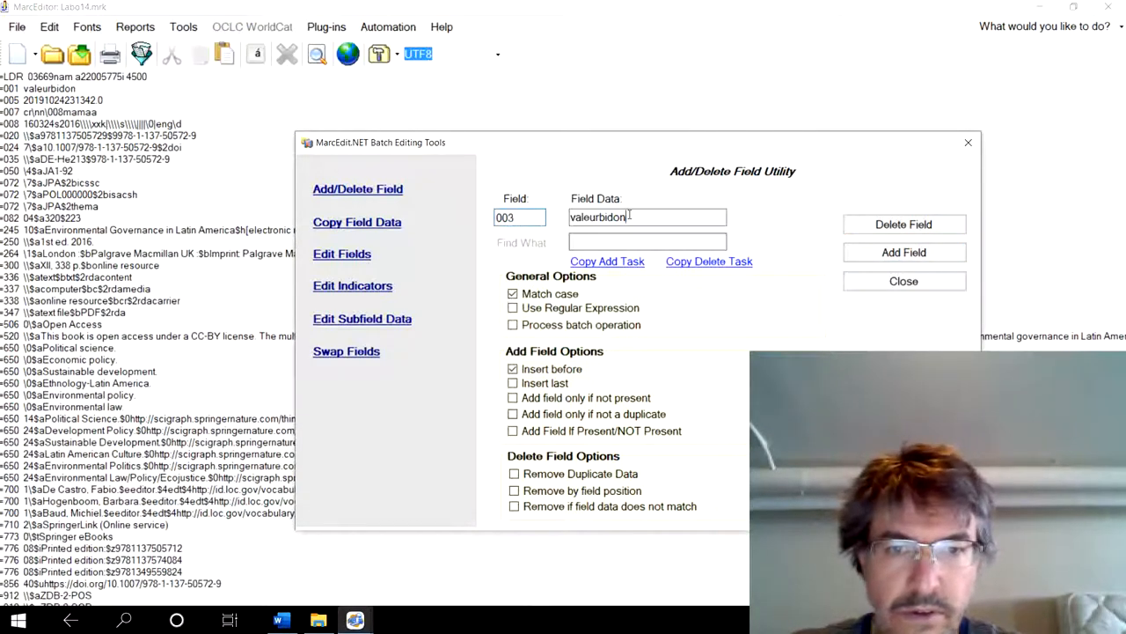
double_click(629, 217)
text(tdoc)
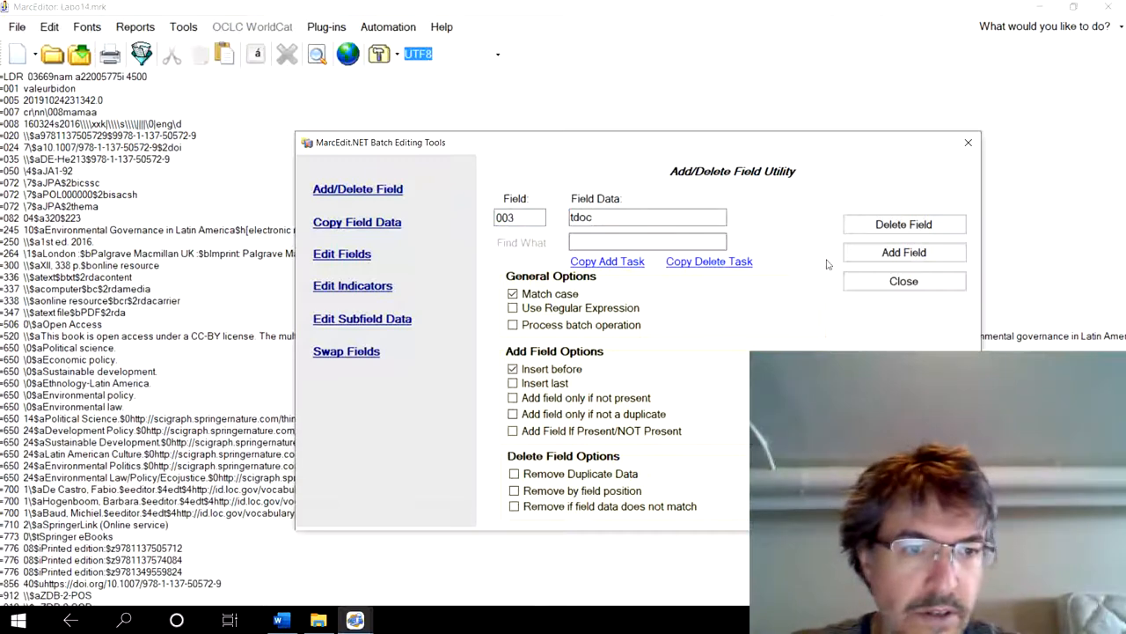
click(875, 255)
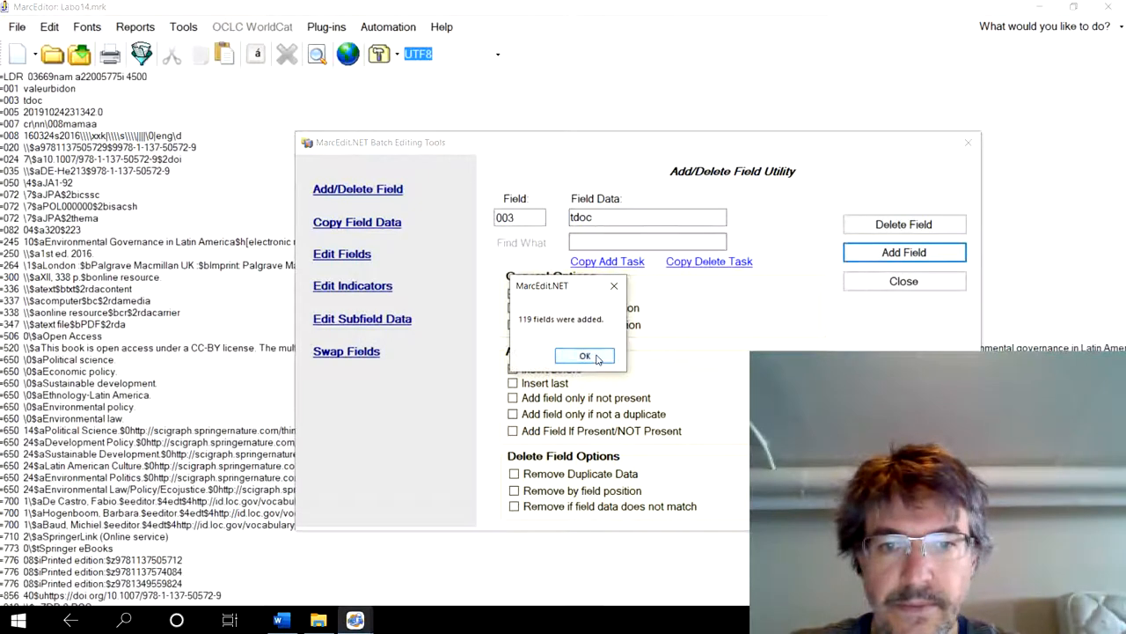
click(585, 356)
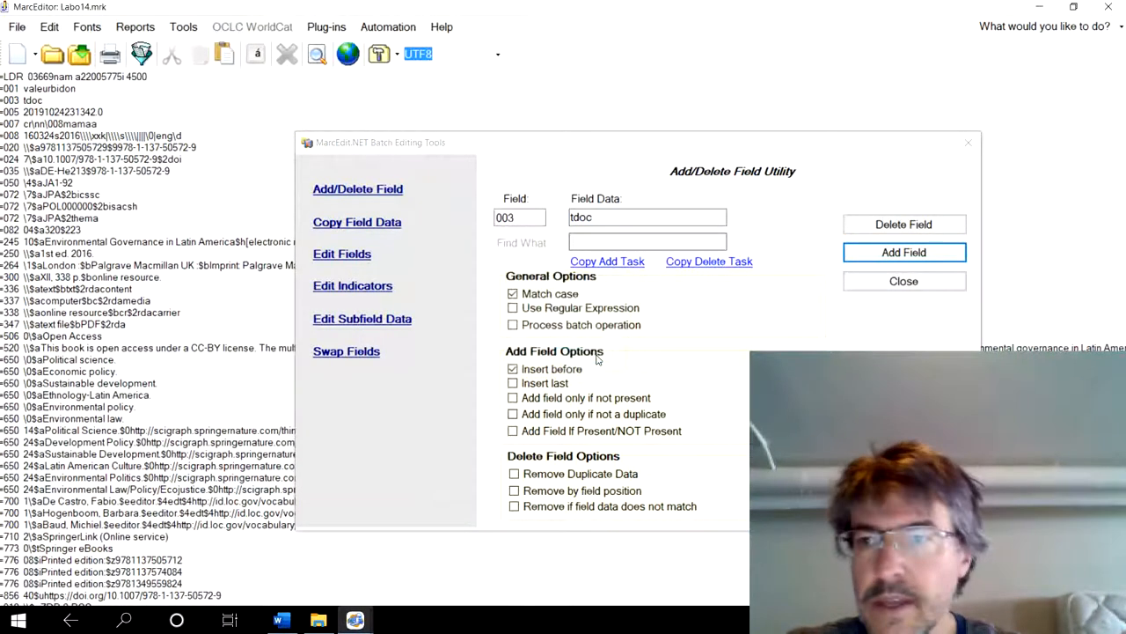
click(903, 282)
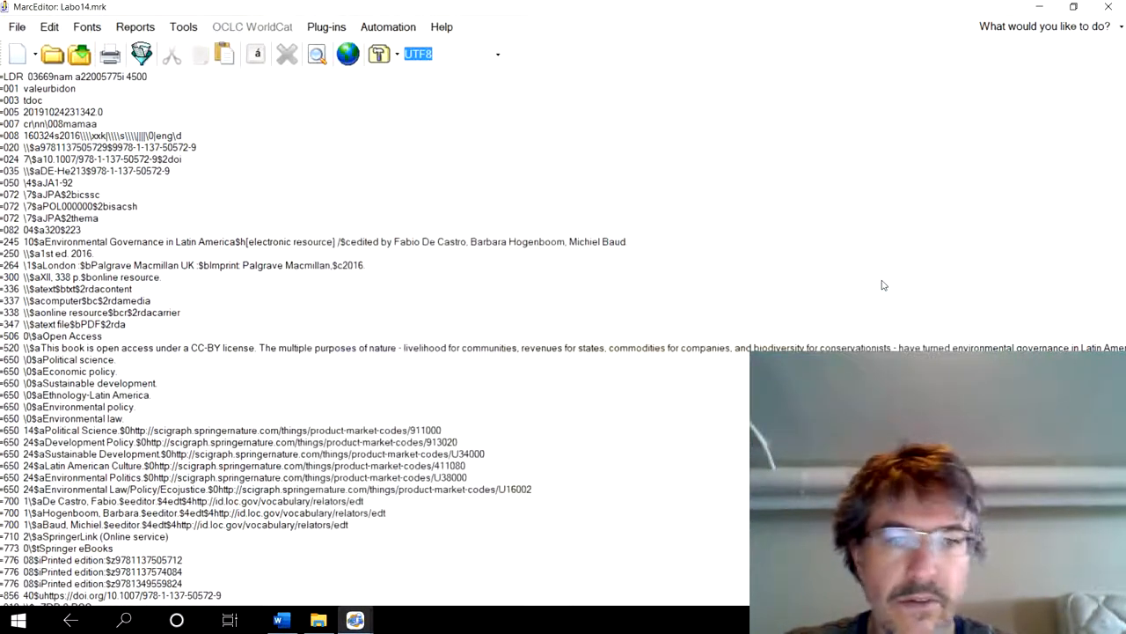
double_click(44, 100)
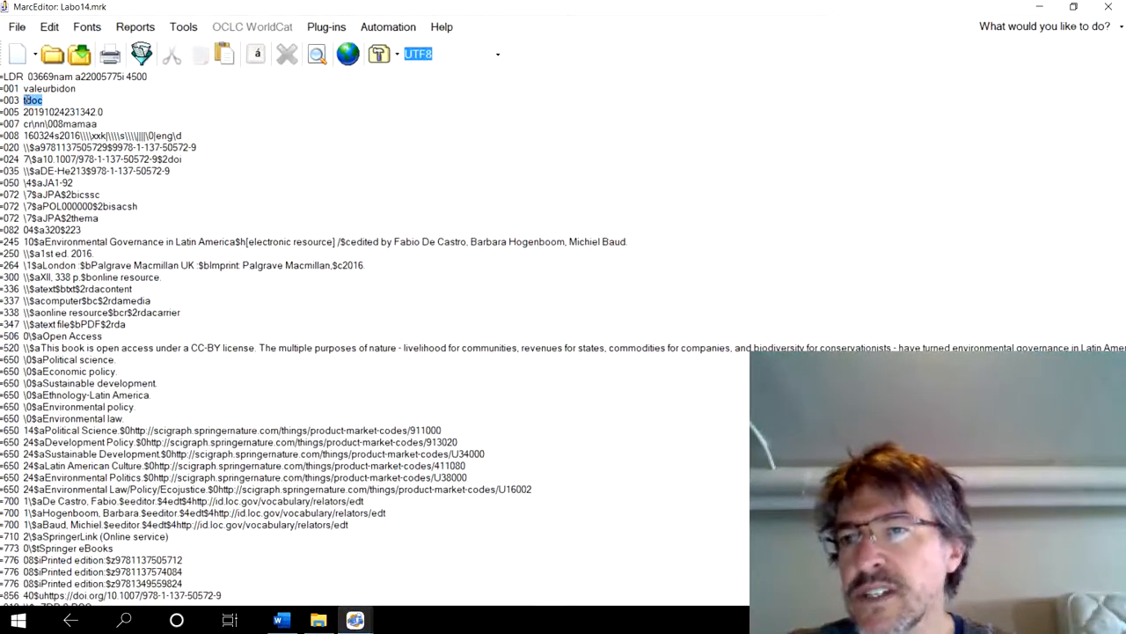
- Replace every "=001 valeurbidon" with a bare "=001" tag so field 001 is empty in all records
click(26, 90)
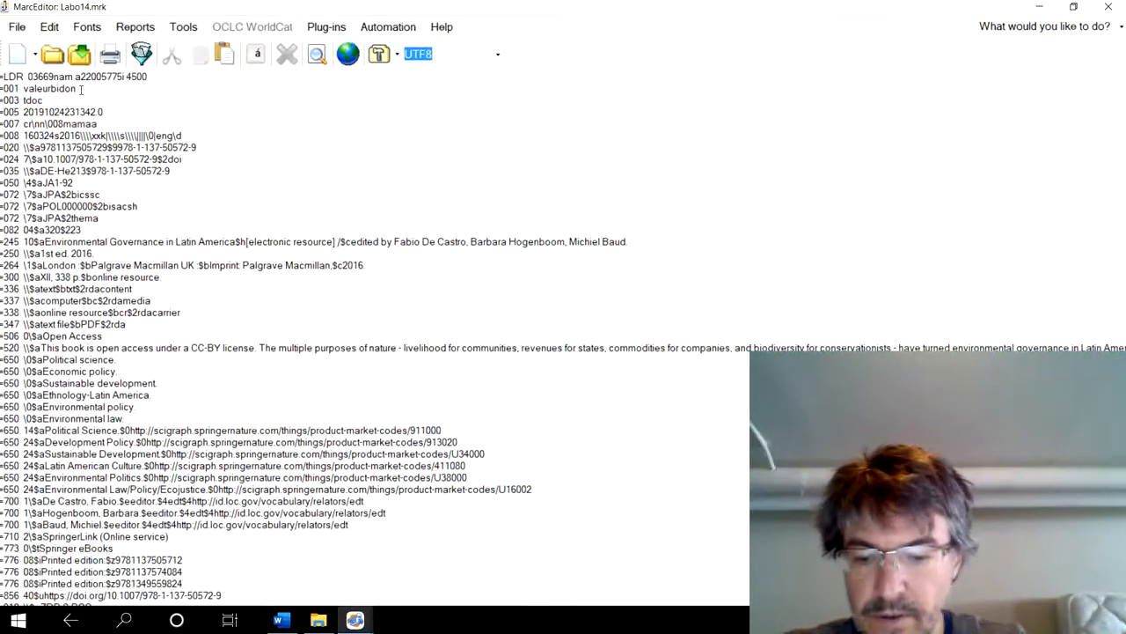
key(ctrl+h)
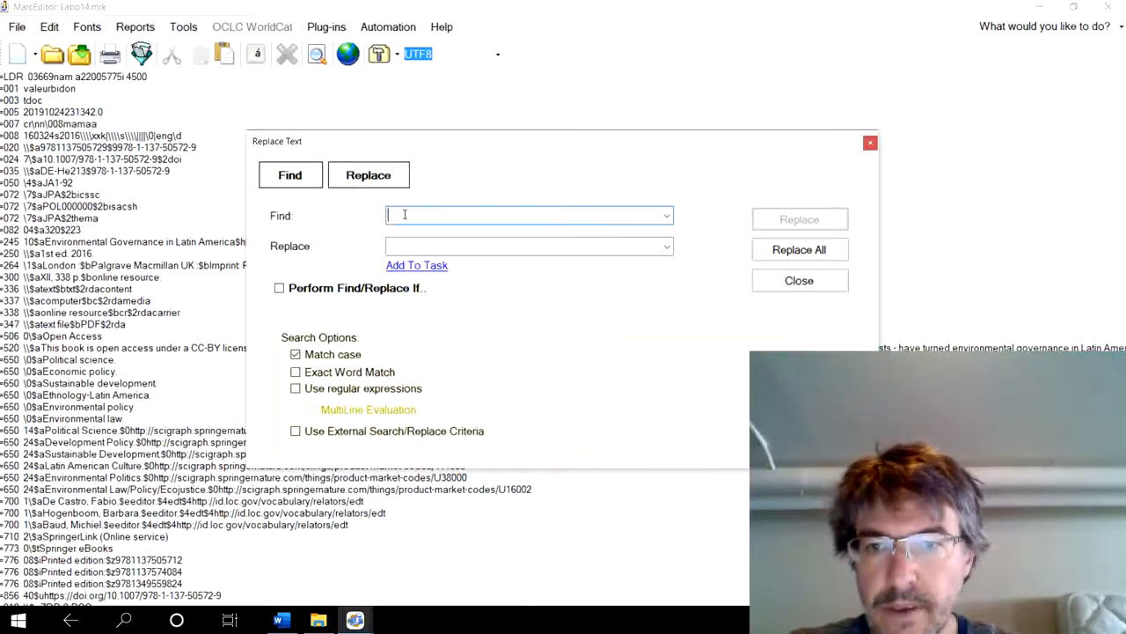
drag(77, 89, 2, 89)
key(ctrl+c)
click(465, 214)
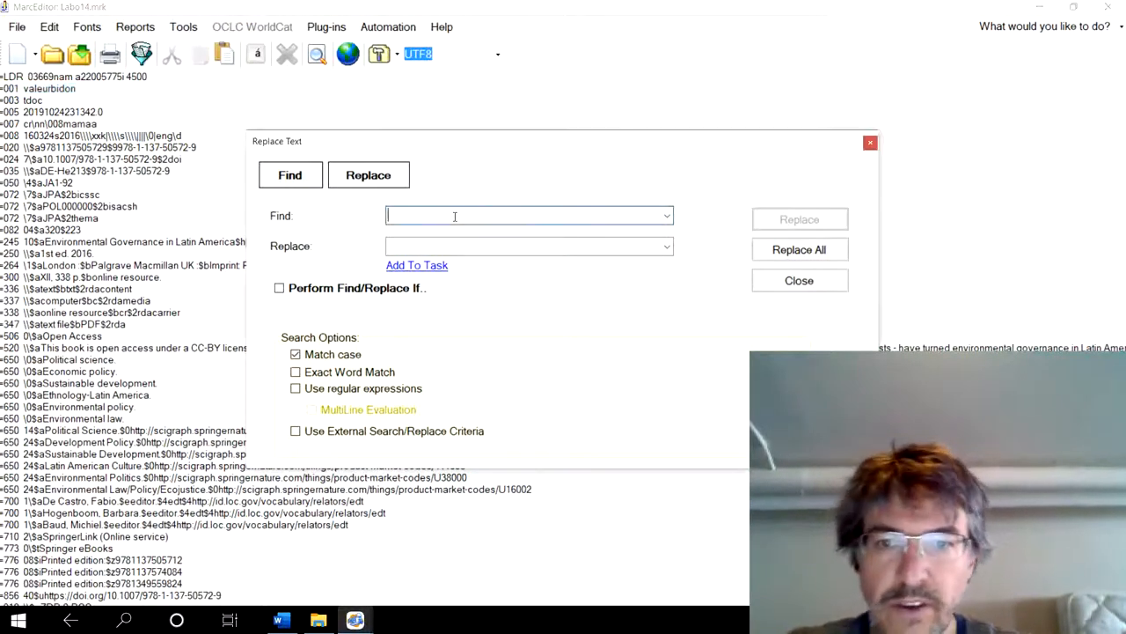
key(ctrl+v)
click(412, 249)
key(ctrl+v)
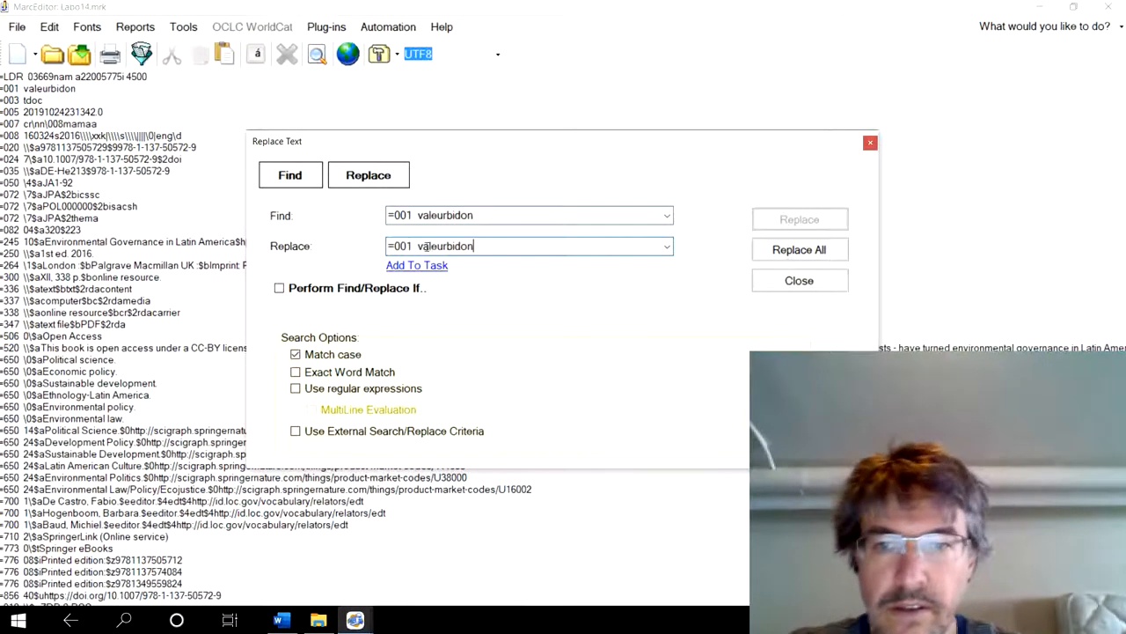
drag(417, 245, 478, 246)
key(BackSpace)
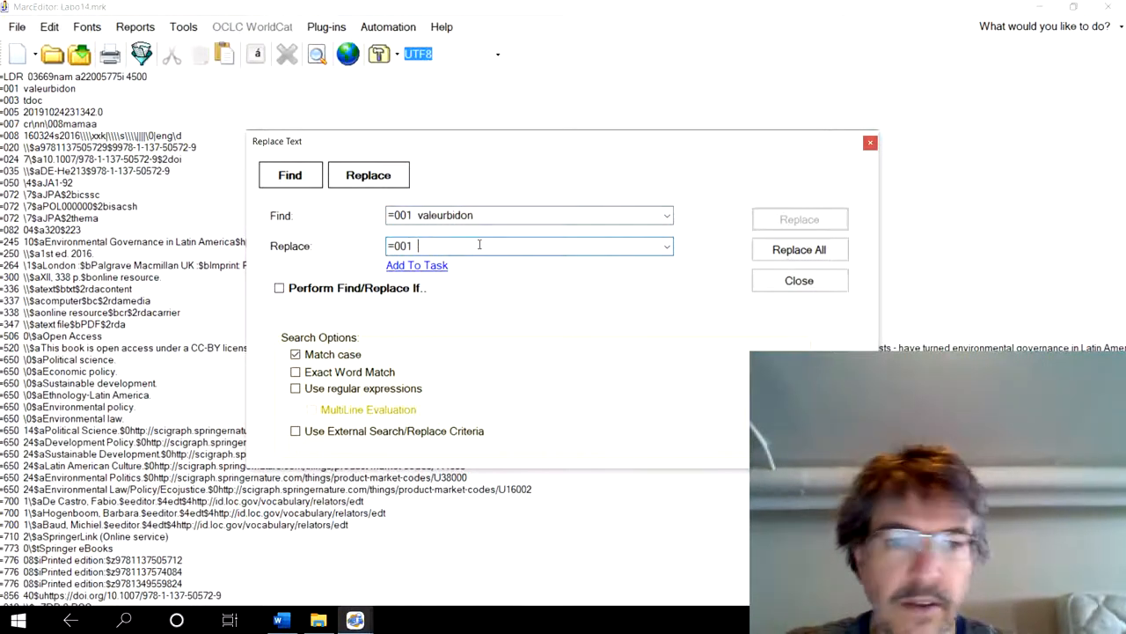
click(799, 250)
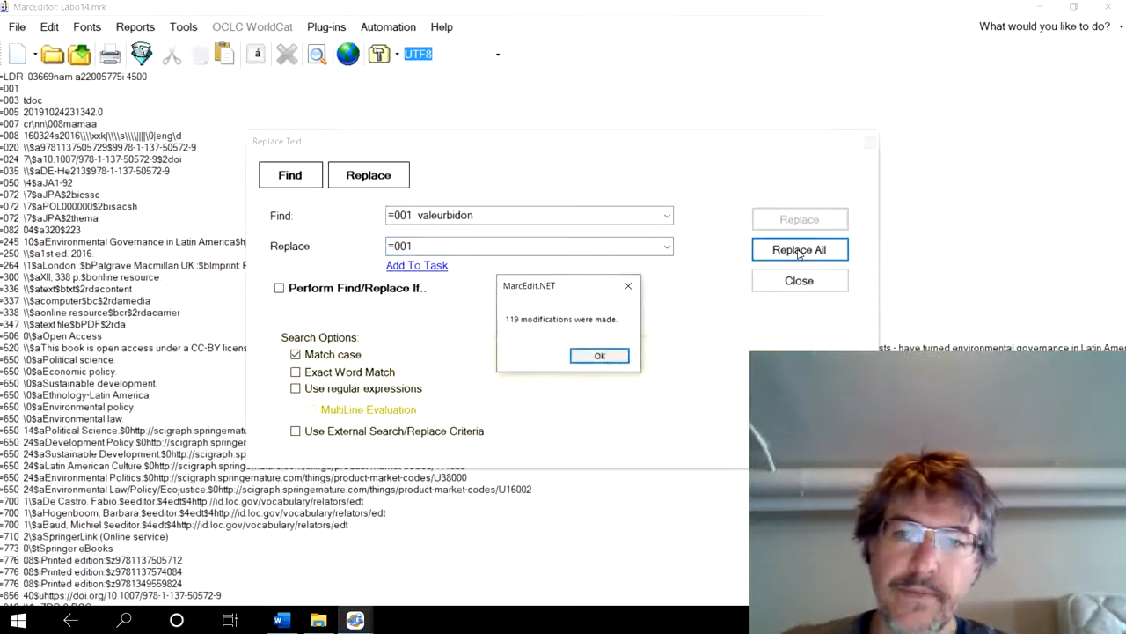
click(607, 355)
click(797, 280)
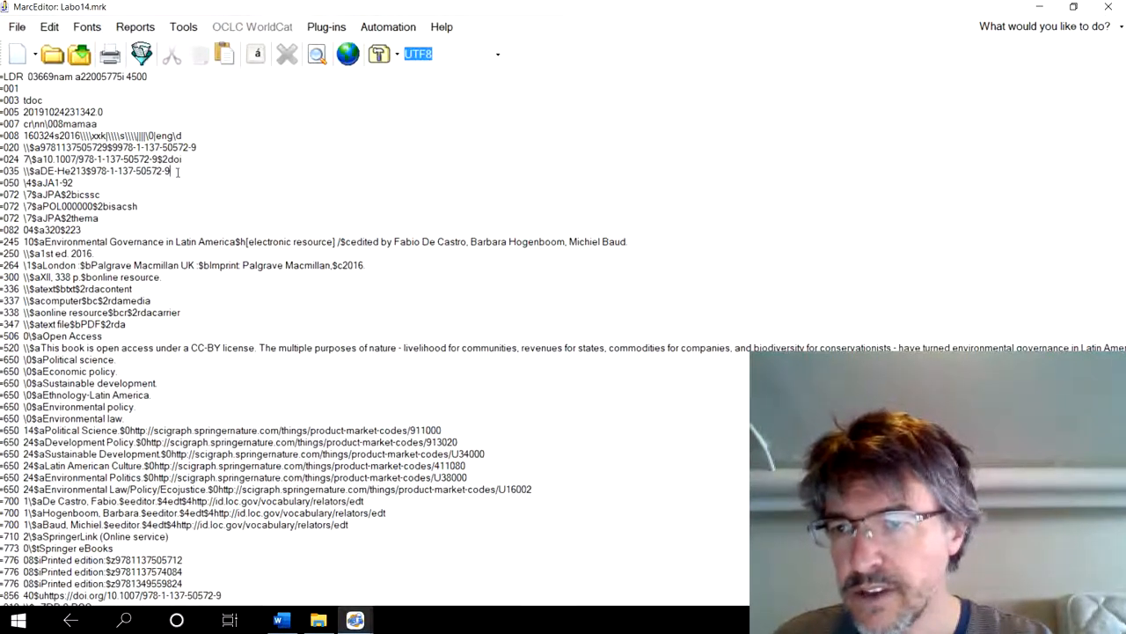
- Examine the first record's 035 field, focusing on the subfield $a code and the $ between the two swapped values
drag(178, 173, 0, 173)
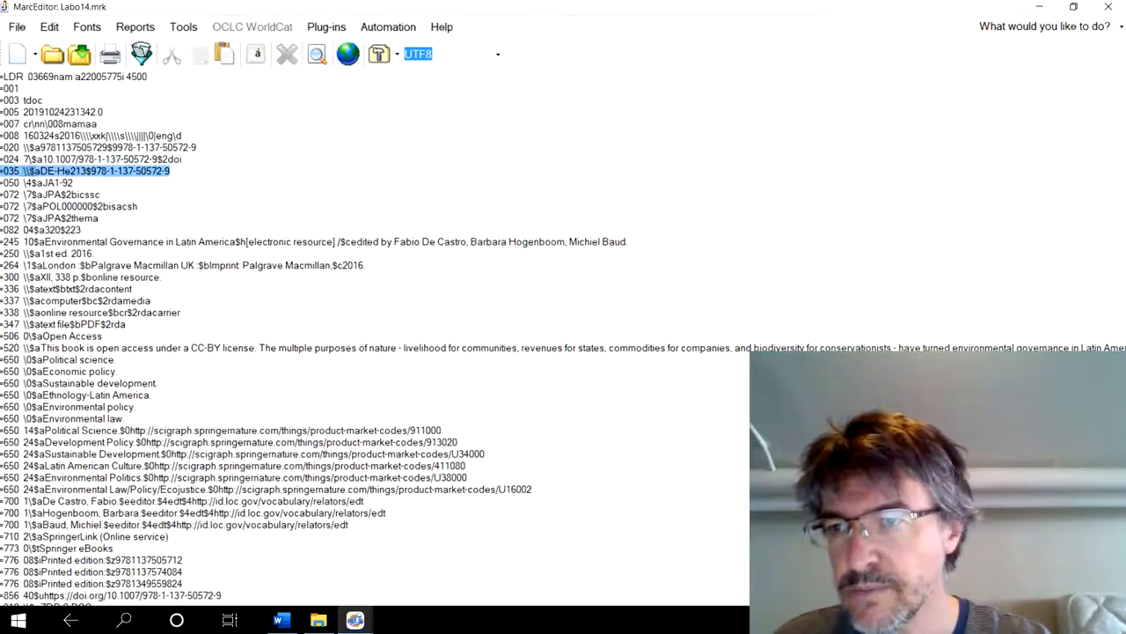
click(40, 171)
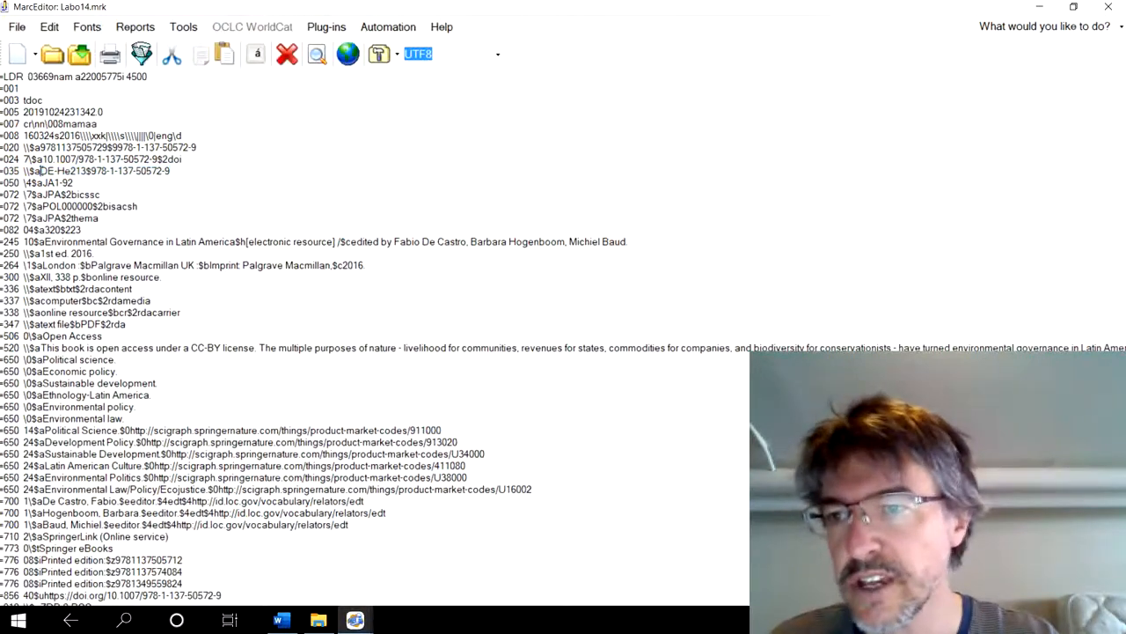
click(85, 171)
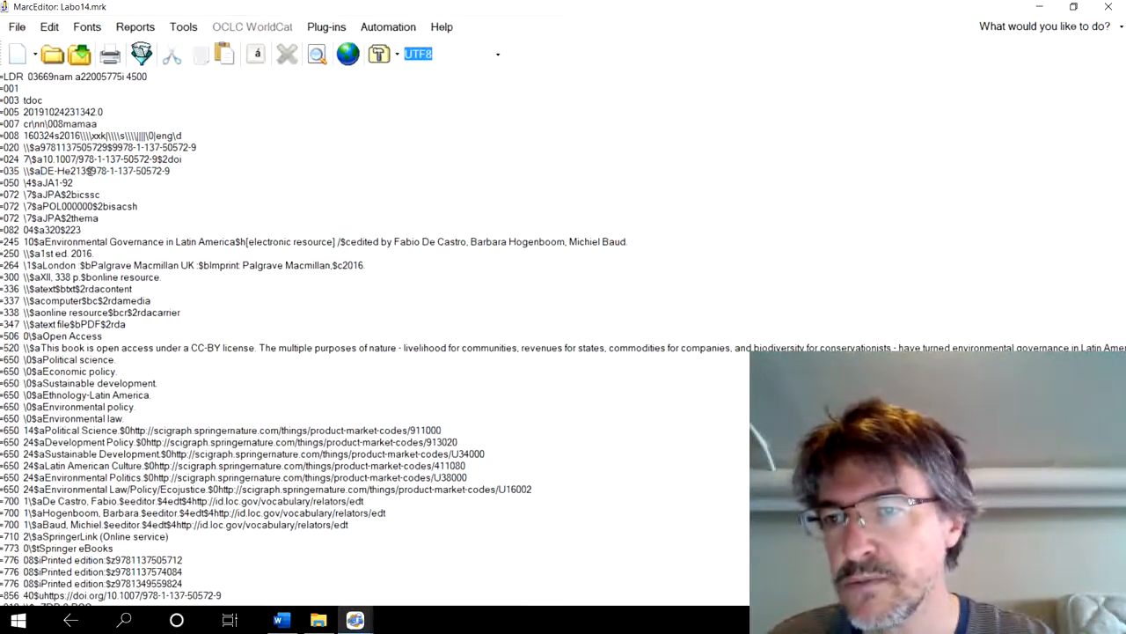
drag(89, 171, 56, 170)
click(91, 171)
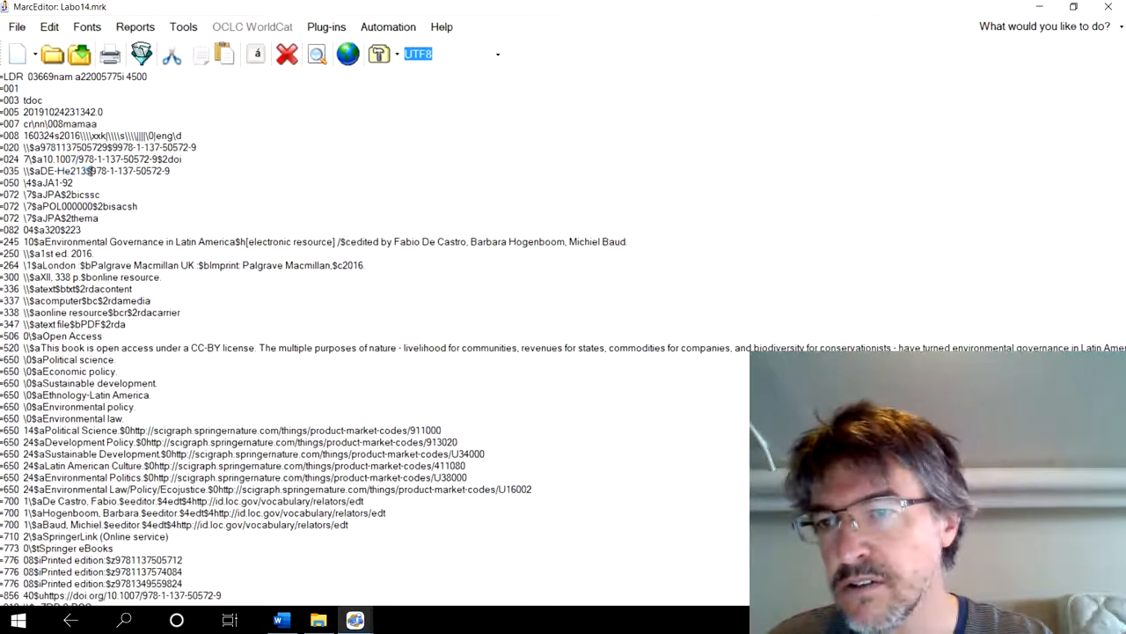
- Set up a text replacement based on the first record's 035 line, with "=035 \\$aDE-He213$" as the text to find
drag(171, 170, 2, 171)
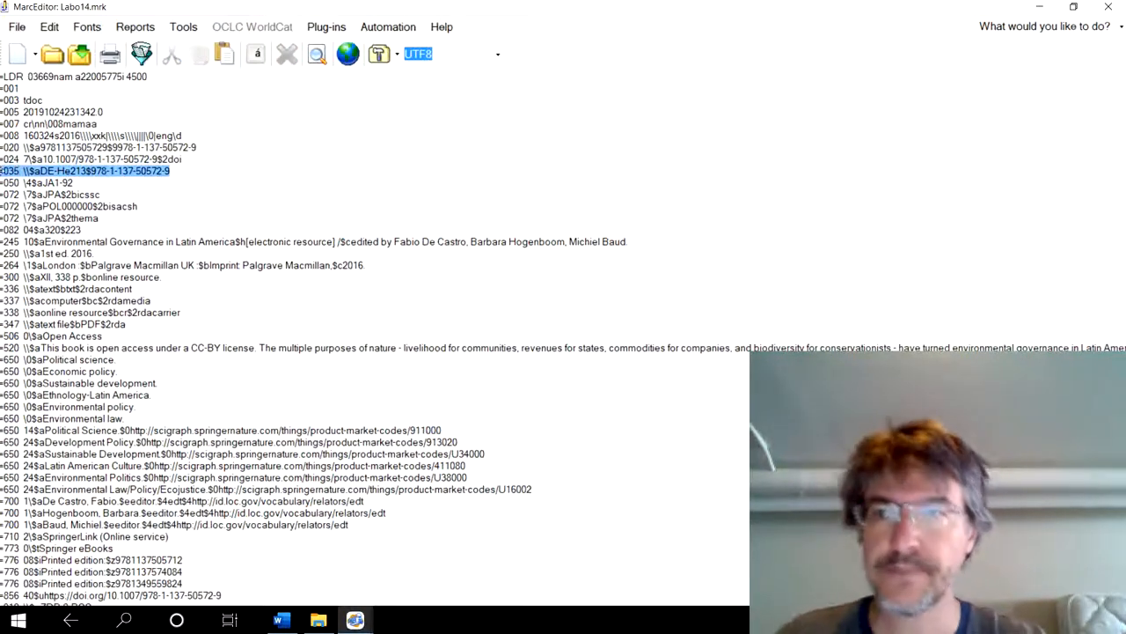
click(49, 26)
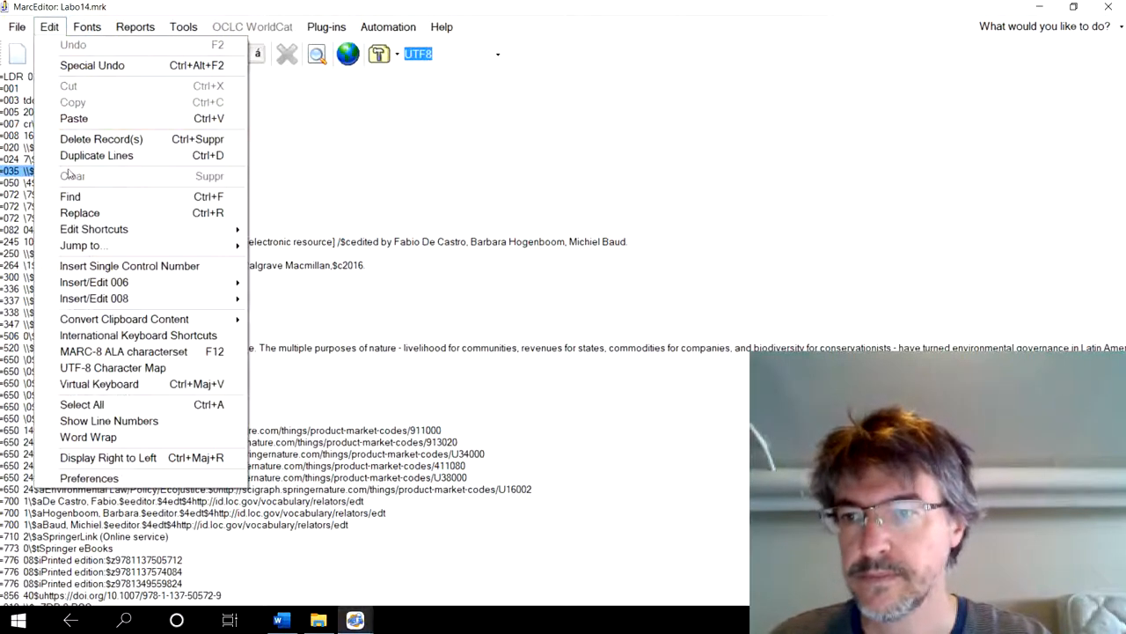
click(79, 216)
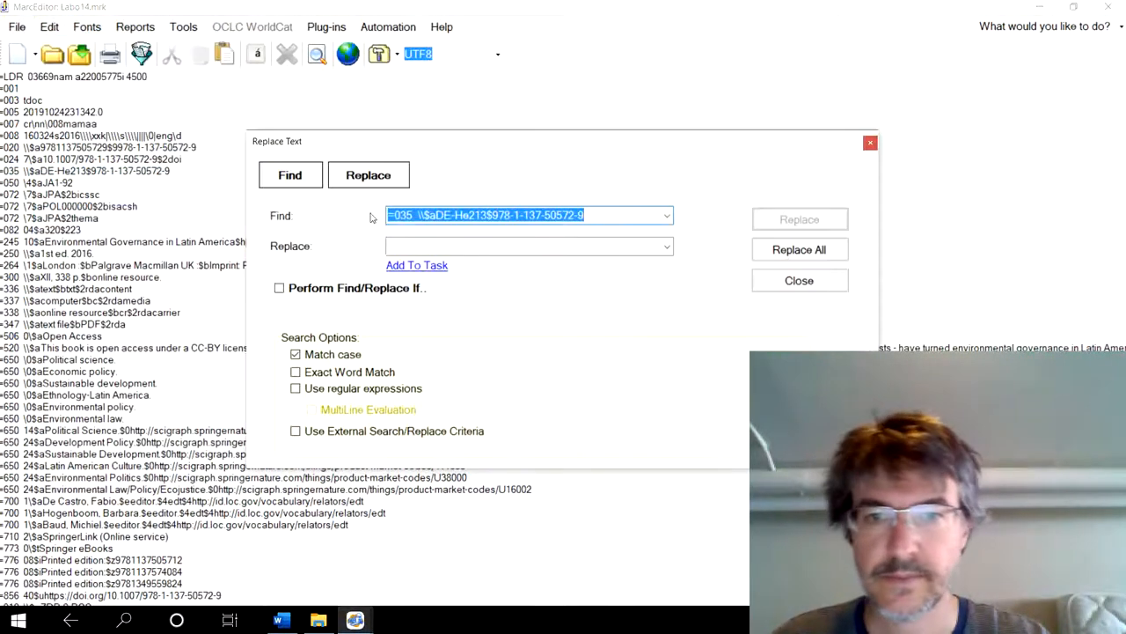
click(443, 245)
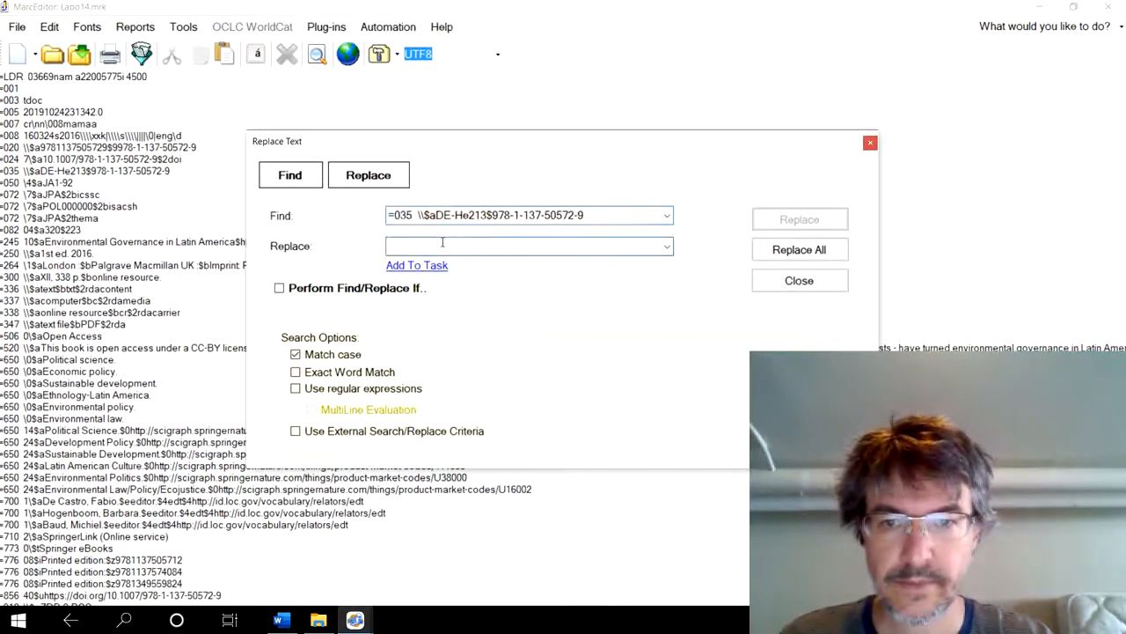
click(494, 213)
key(ctrl+c)
click(593, 215)
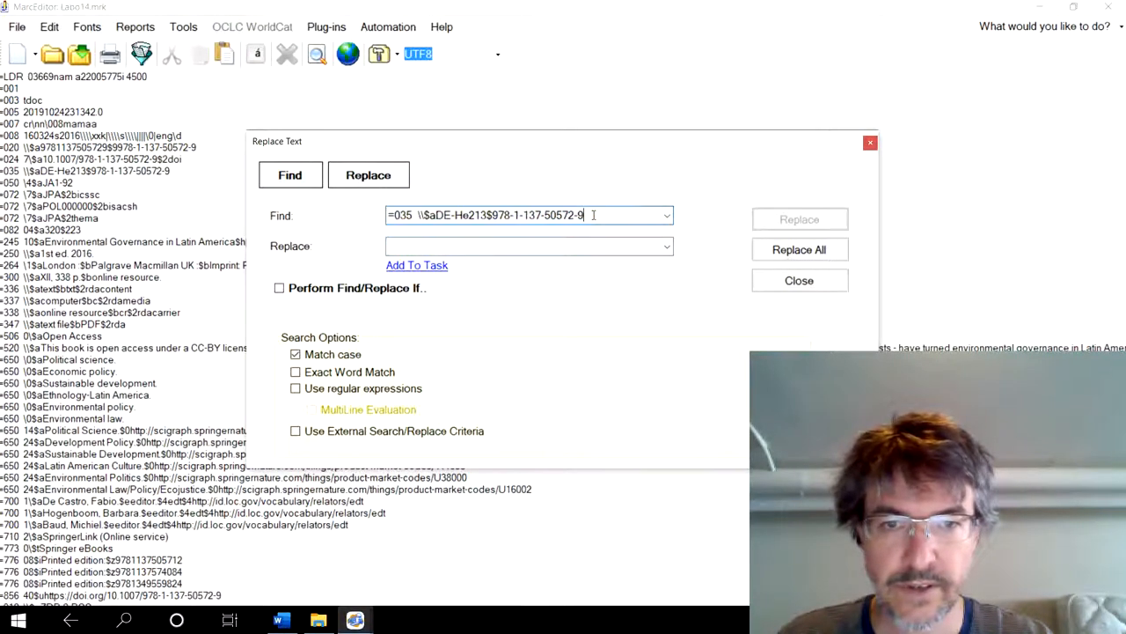
key(BackSpace)
key(BackSpace)
key(BackSpace)
key(BackSpace)
key(BackSpace)
key(BackSpace)
key(BackSpace)
key(BackSpace)
key(BackSpace)
key(BackSpace)
key(BackSpace)
key(BackSpace)
key(BackSpace)
key(BackSpace)
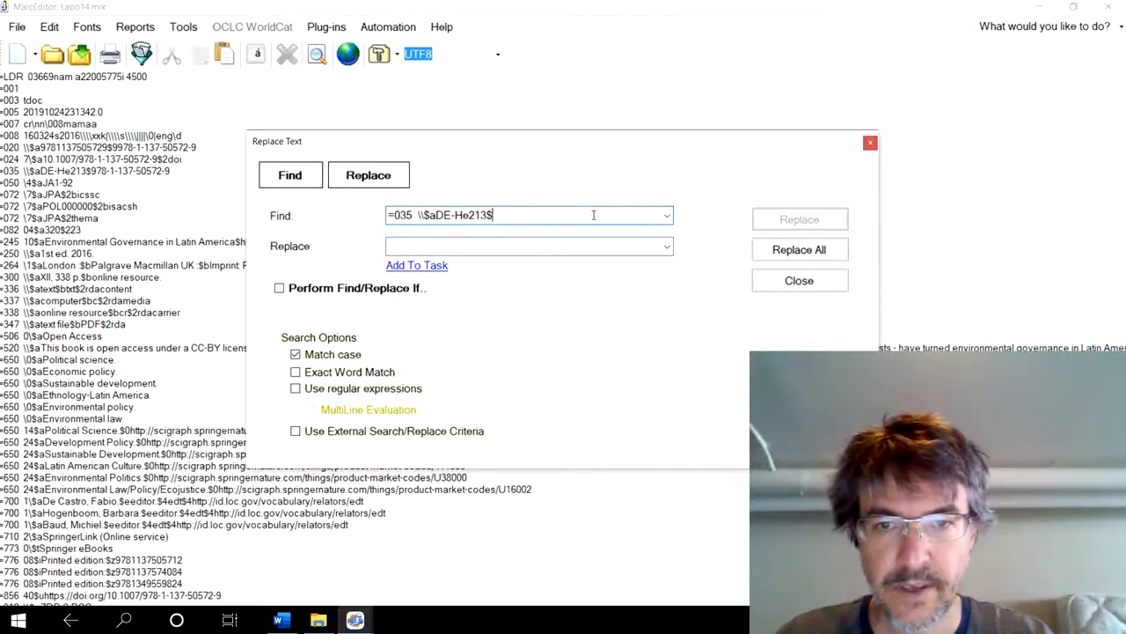
- Set the replacement text to "=035 \\$a(DE-He213)" and apply it to every matching 035 field in the file
click(422, 247)
key(ctrl+v)
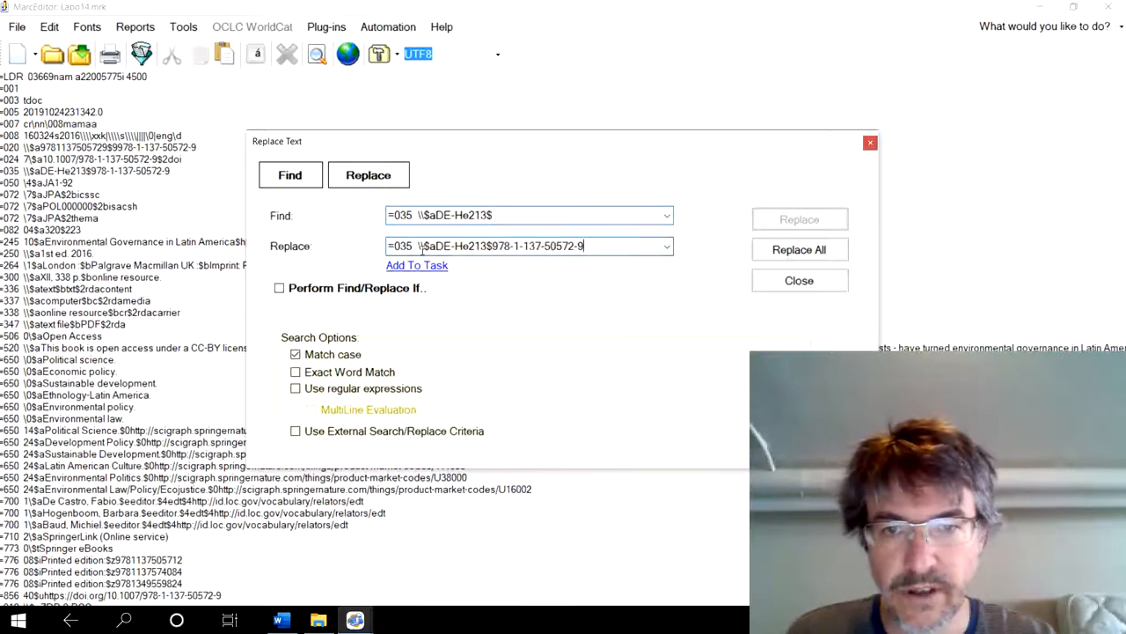
key(BackSpace)
key(BackSpace)
key(BackSpace)
key(BackSpace)
key(BackSpace)
key(BackSpace)
key(BackSpace)
key(BackSpace)
key(BackSpace)
key(BackSpace)
key(BackSpace)
key(BackSpace)
key(BackSpace)
key(BackSpace)
key(BackSpace)
key(BackSpace)
key(BackSpace)
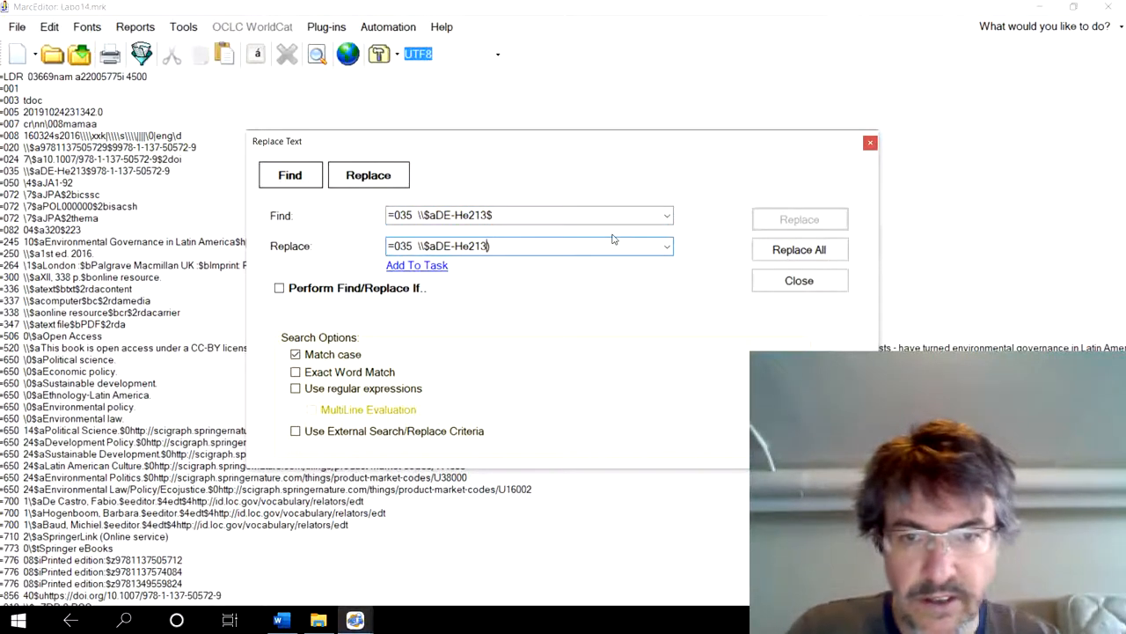
text(()
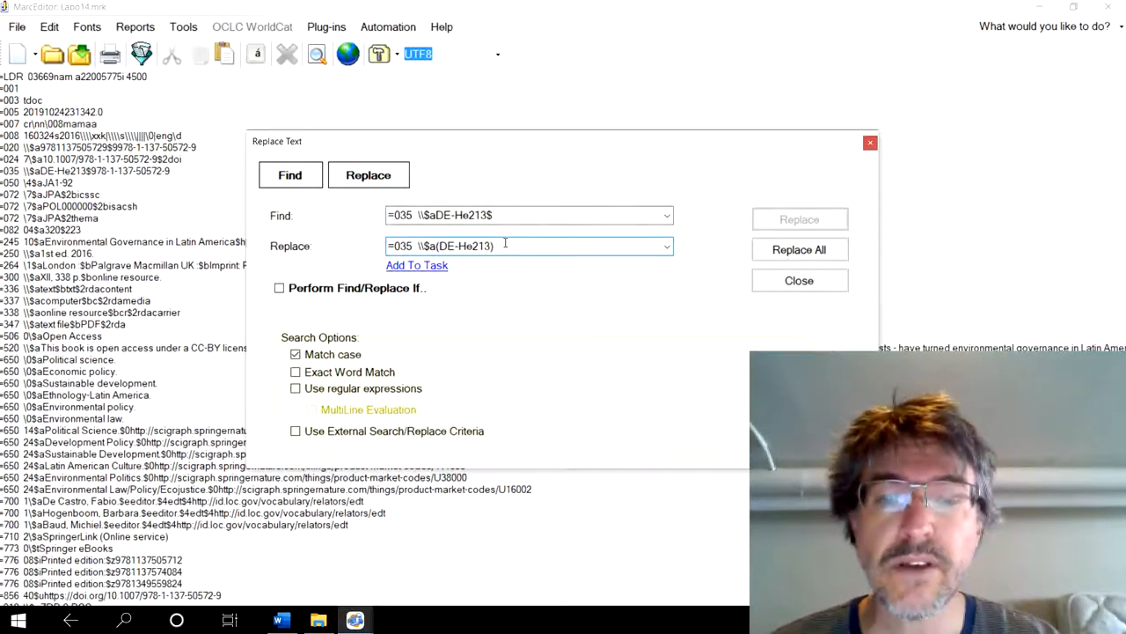
click(775, 253)
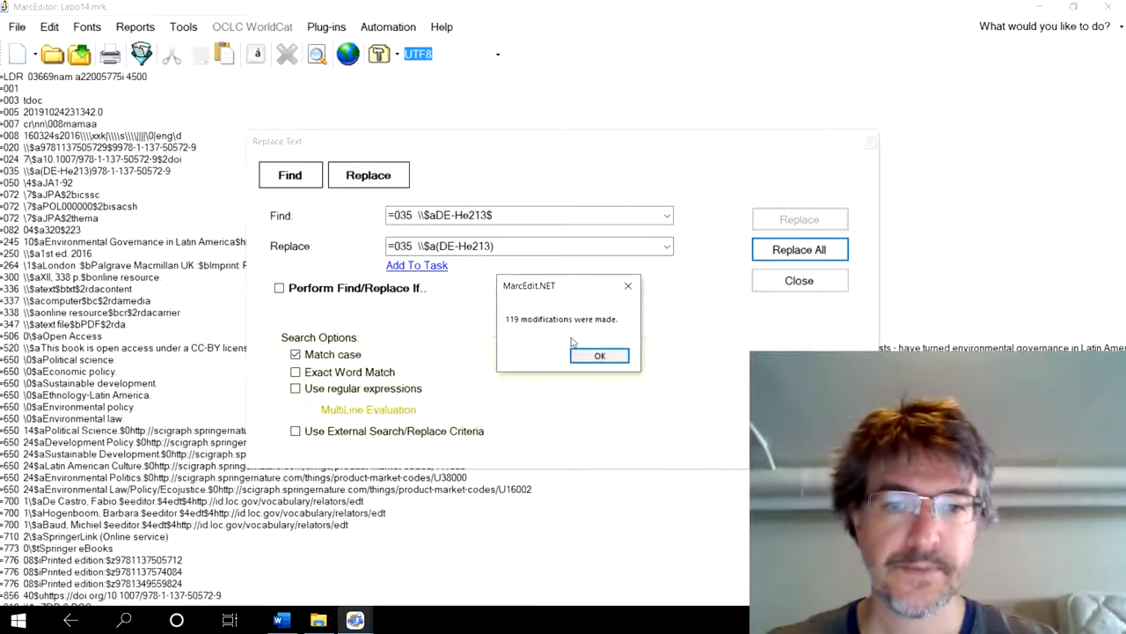
click(599, 356)
click(794, 282)
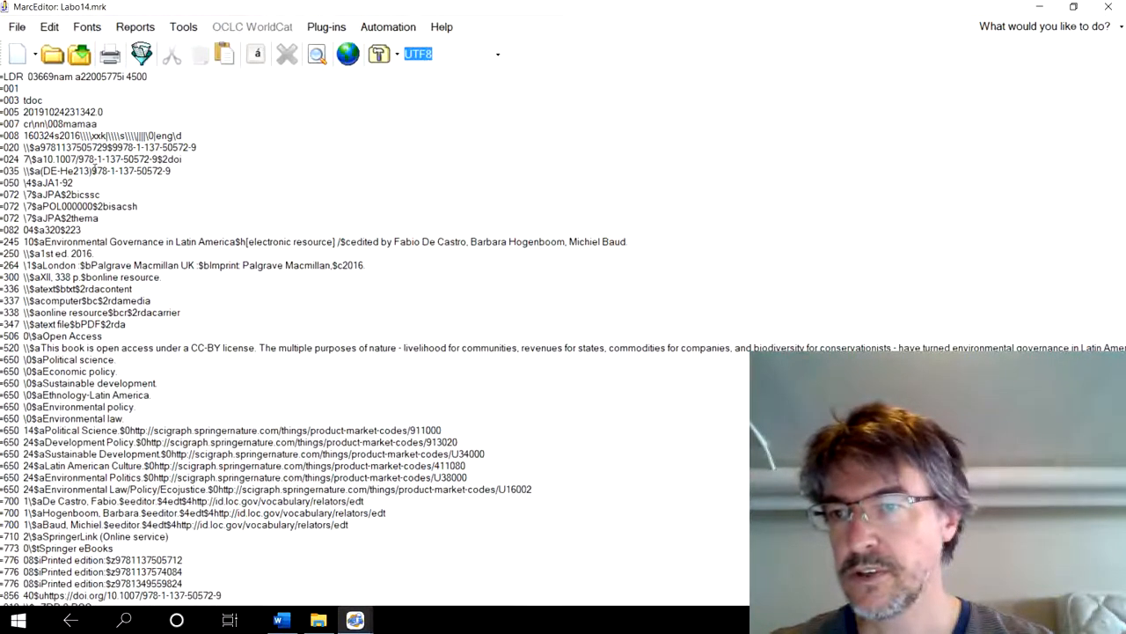
click(207, 148)
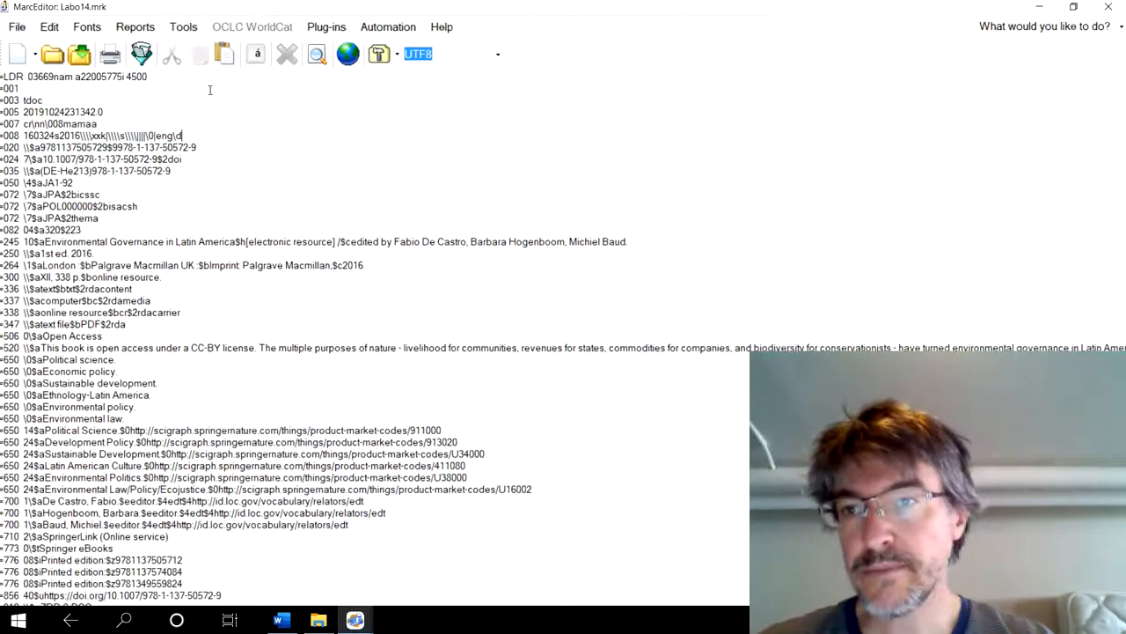
click(183, 27)
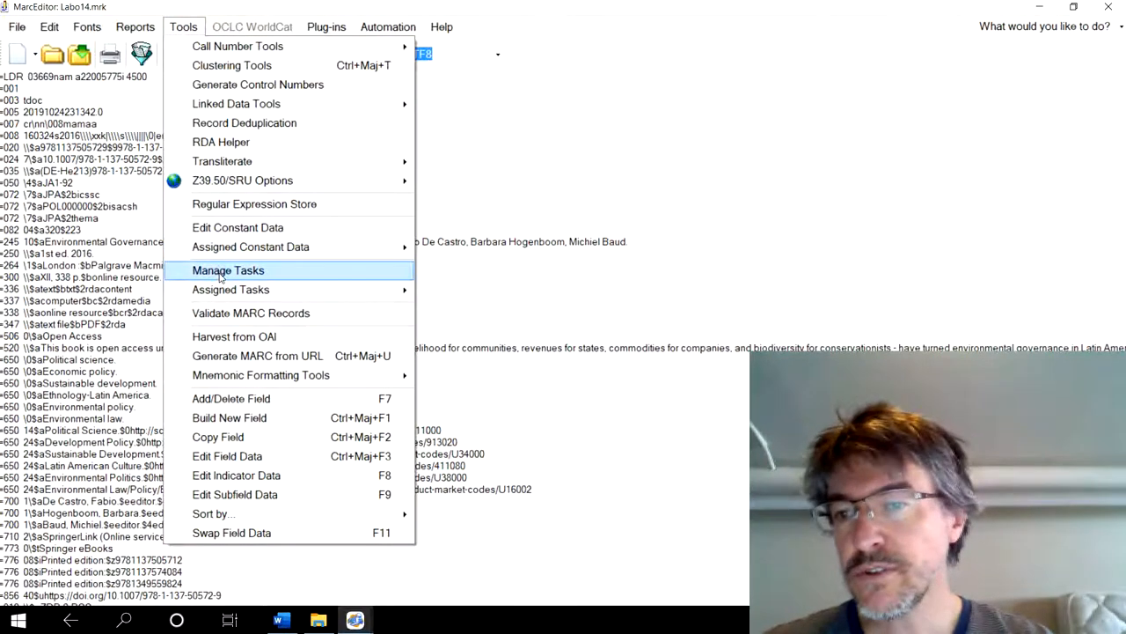
click(439, 278)
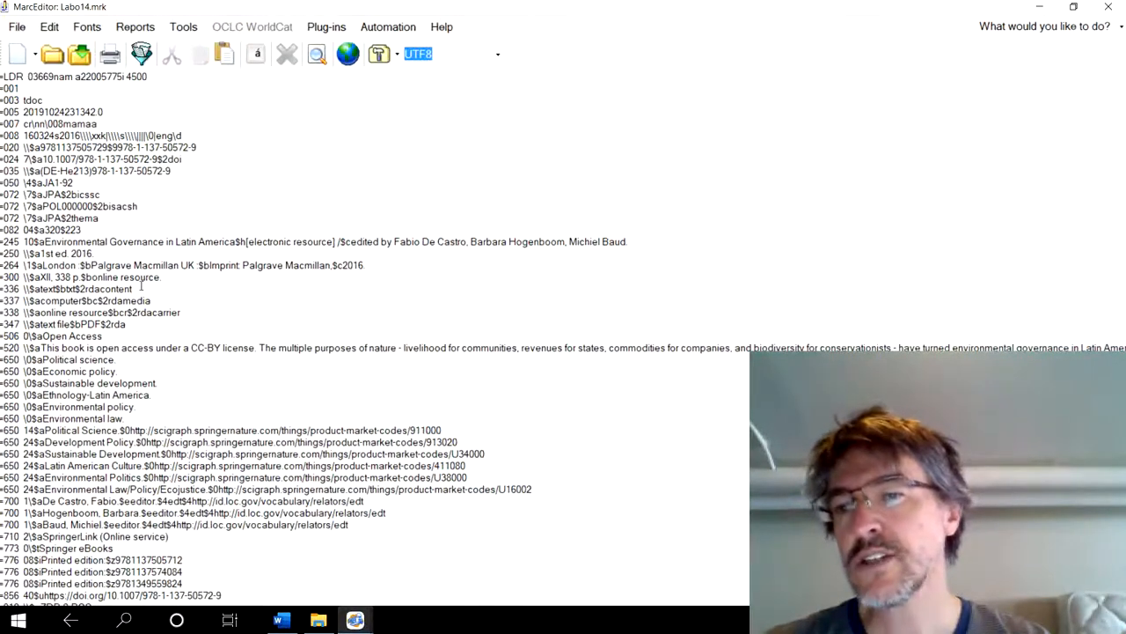
- Copy the first record's 336 line and create a new task list named 336-337-338 with the description "traduction"
drag(151, 287, 2, 288)
key(ctrl+c)
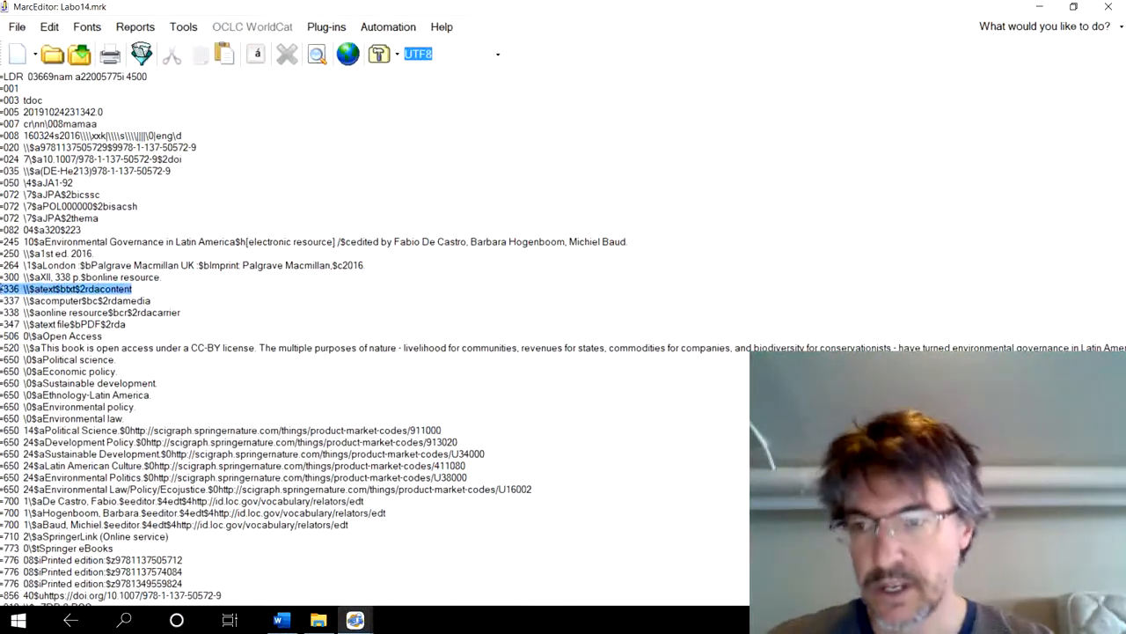
click(184, 27)
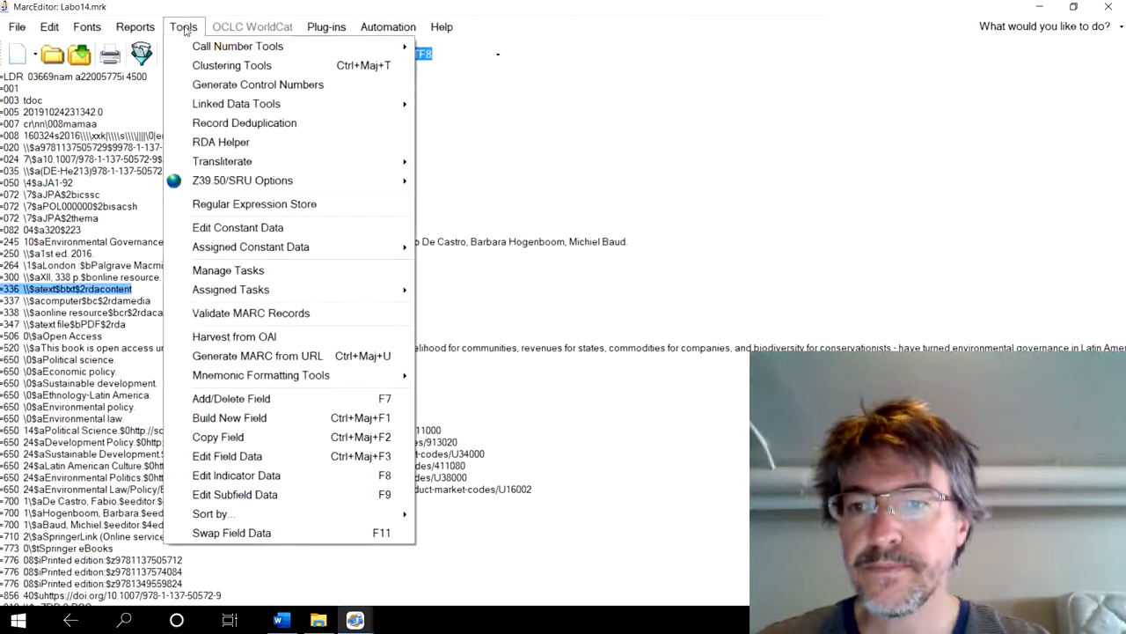
click(227, 271)
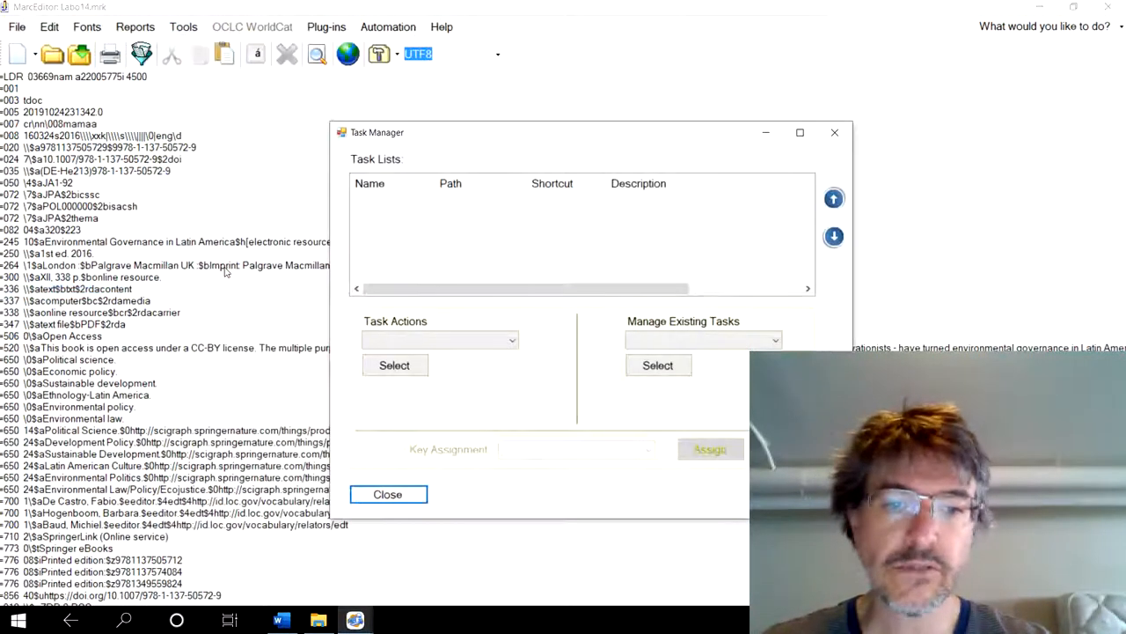
click(470, 345)
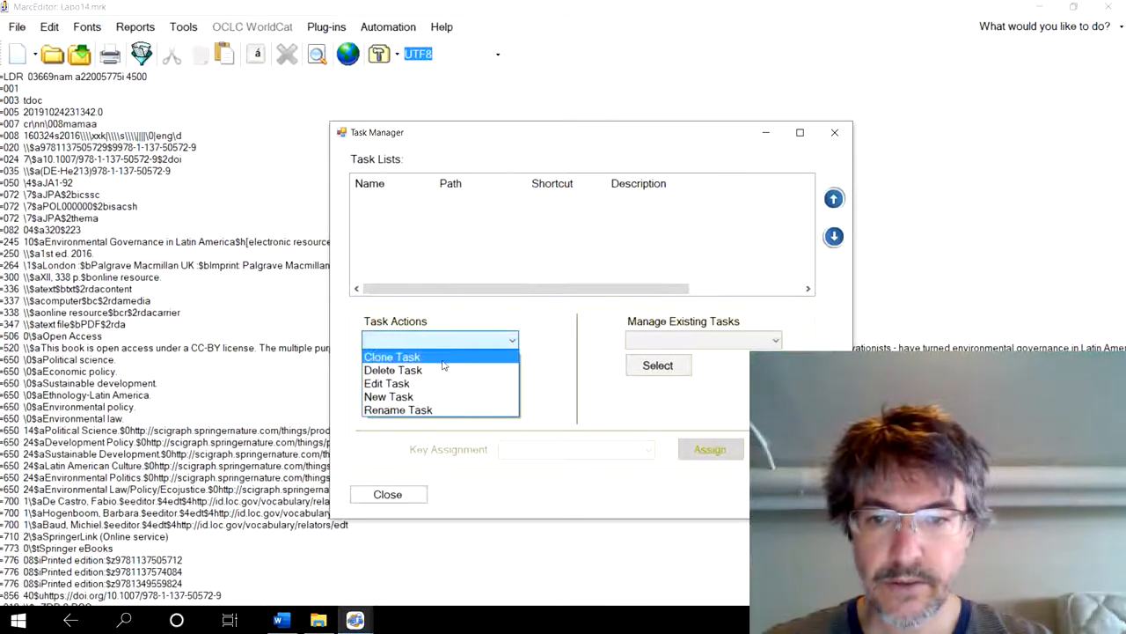
click(438, 398)
click(411, 373)
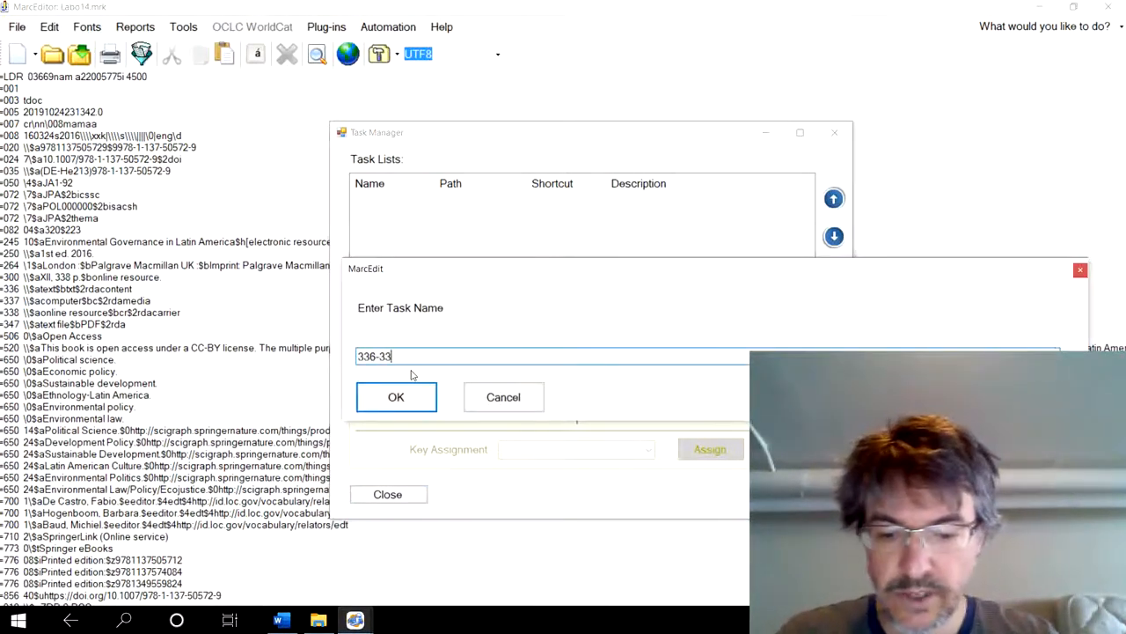
text(336-337-338)
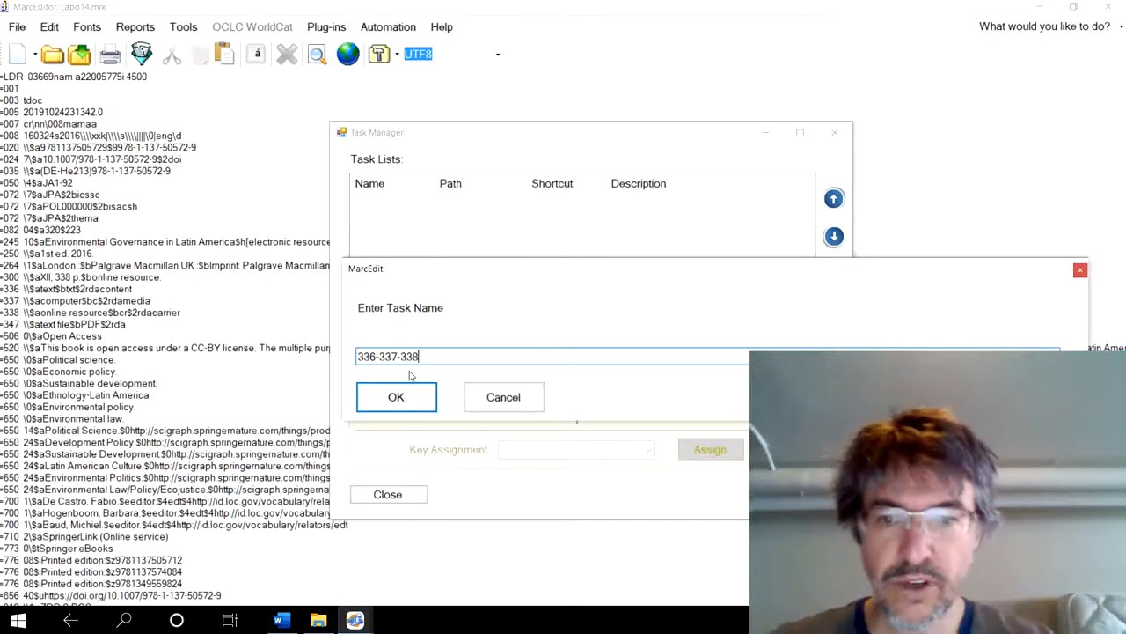
click(398, 396)
click(434, 249)
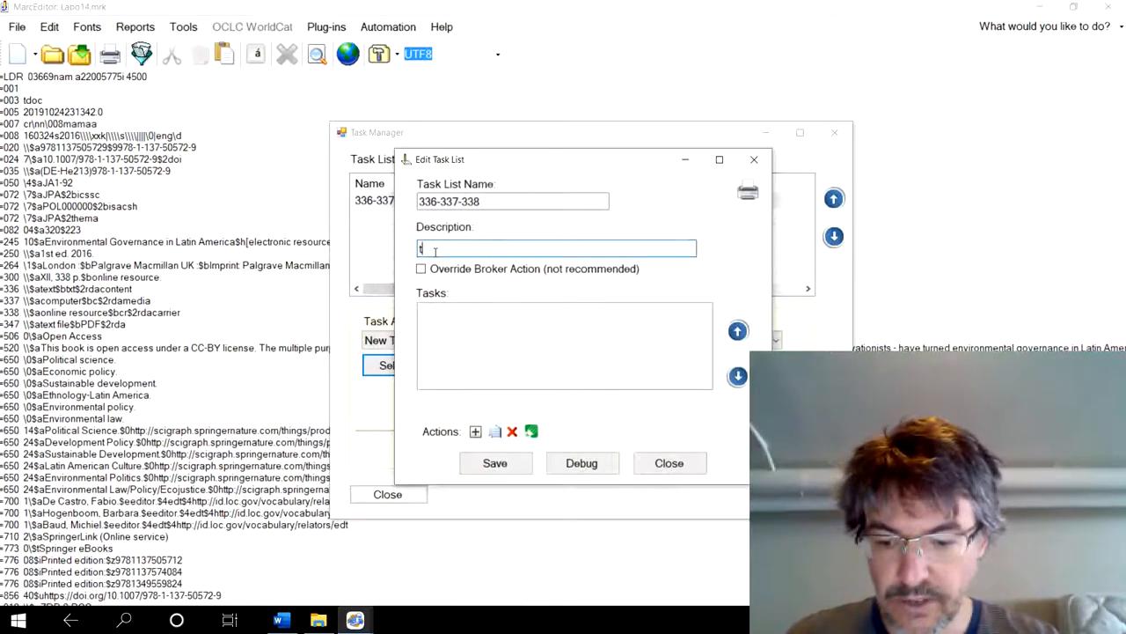
text(traduction)
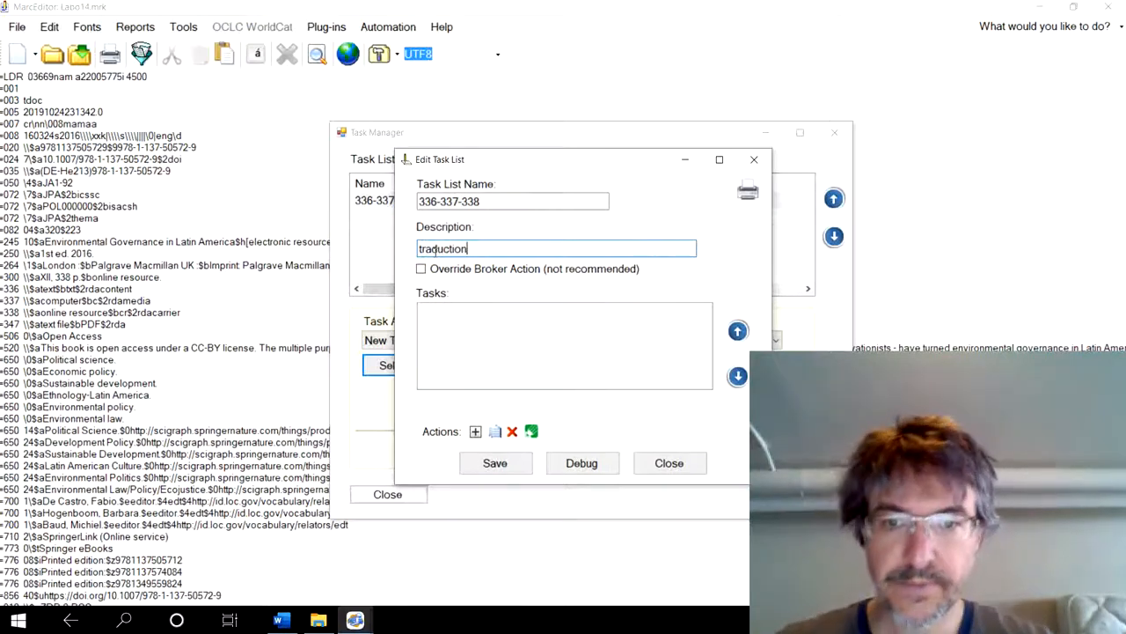
- Add a Replace All task to the list that changes "=336 \\$atext$btxt$2rdacontent" to "=336 \\$atexte$btxt$2rdacontent"
click(476, 431)
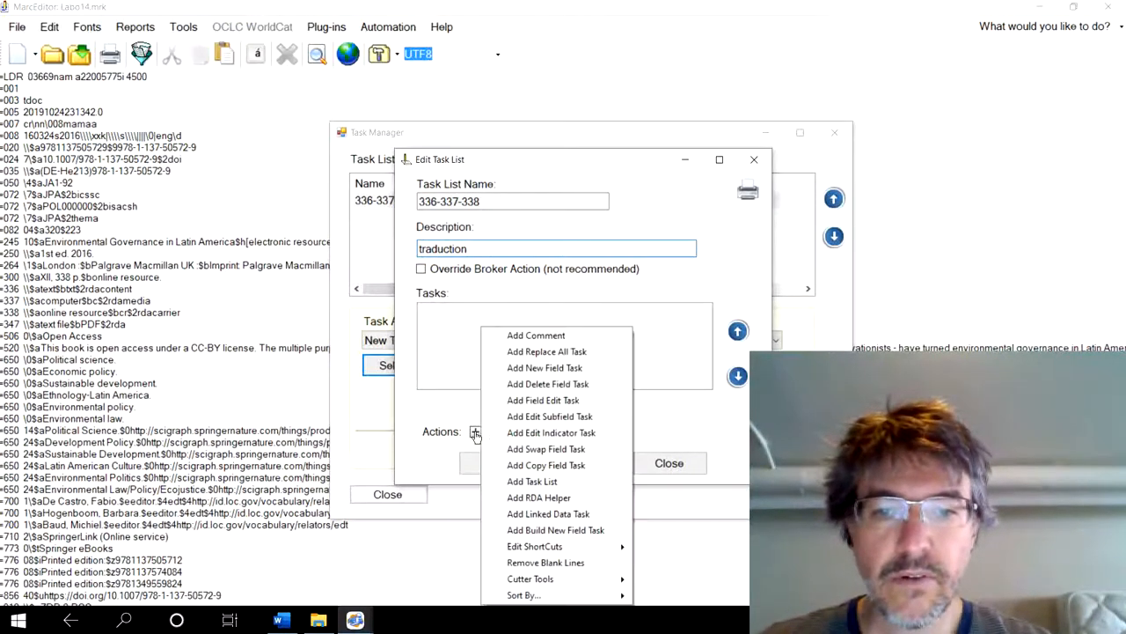
click(512, 352)
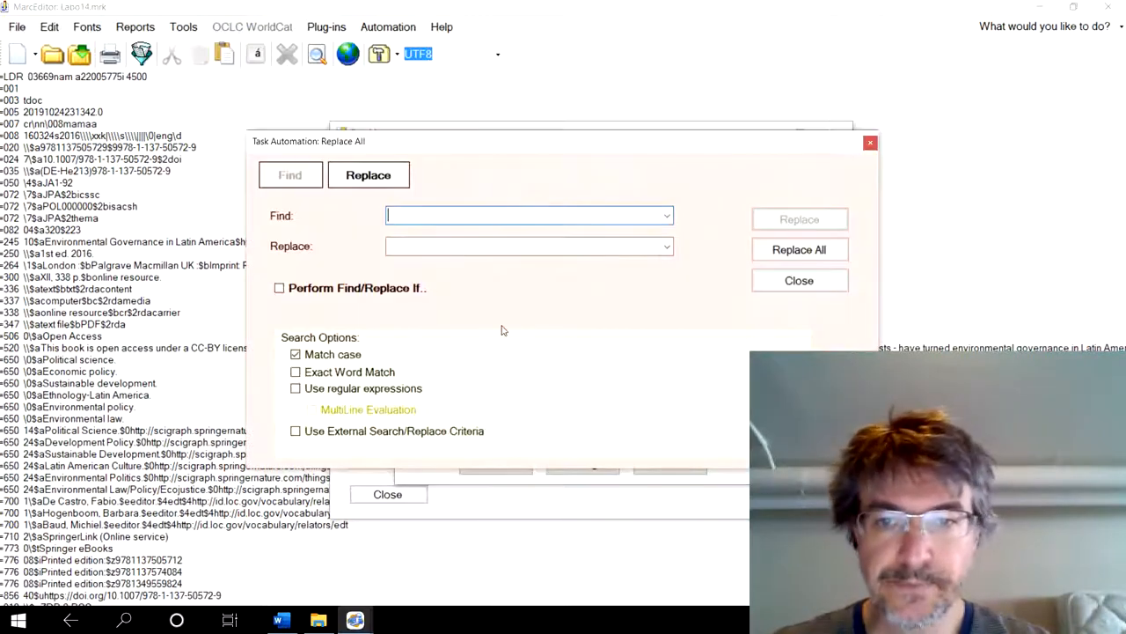
key(ctrl+v)
click(405, 245)
key(ctrl+v)
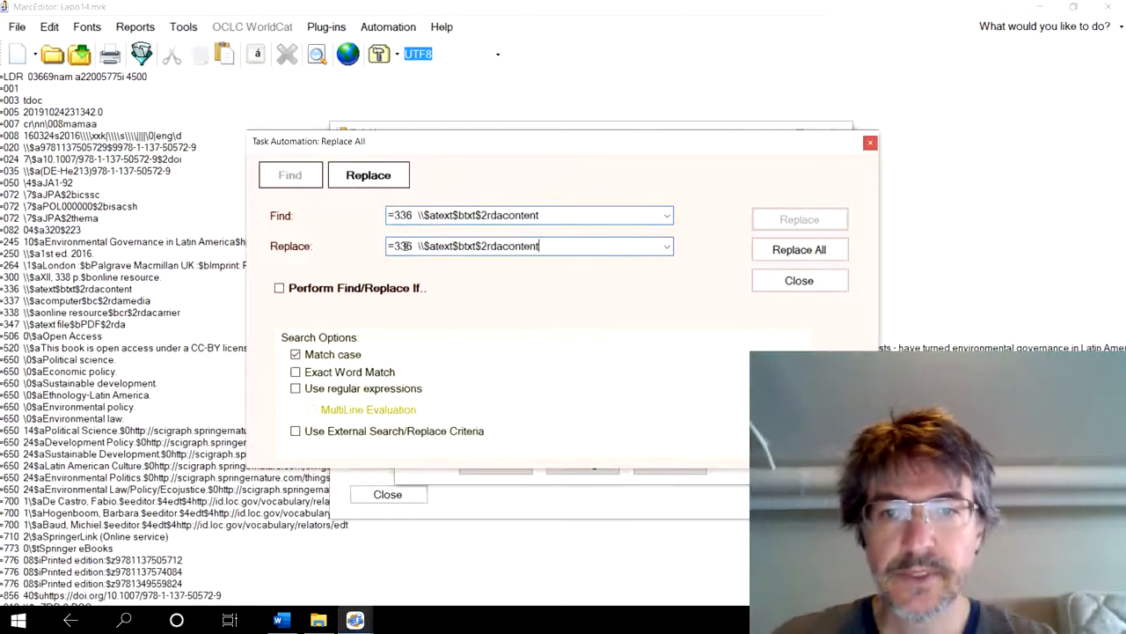
click(454, 246)
text(e)
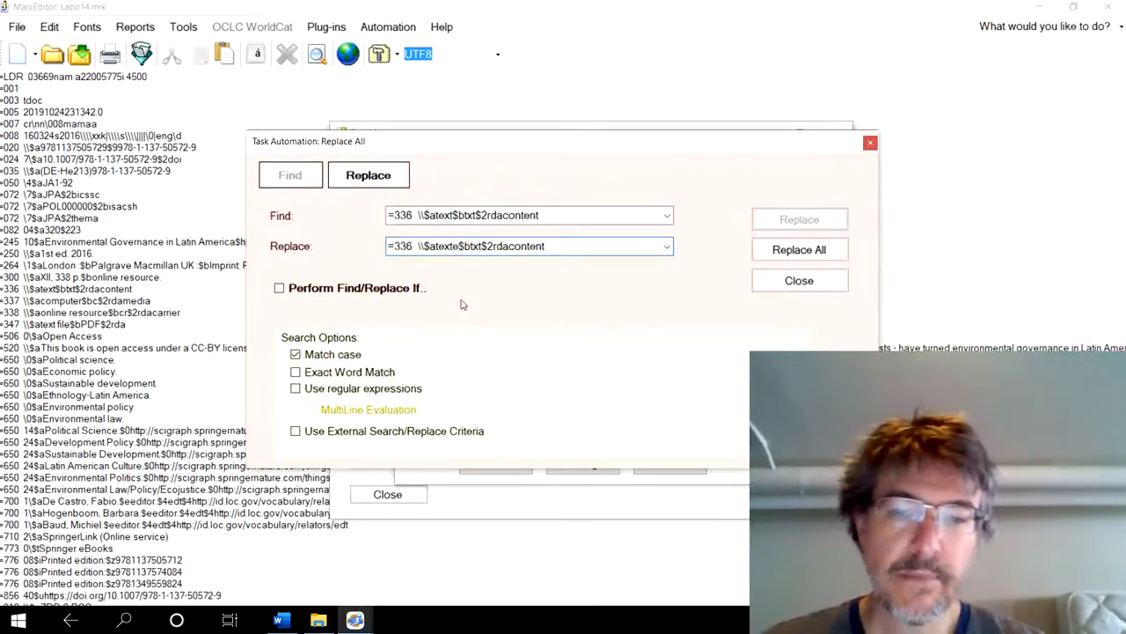
click(453, 216)
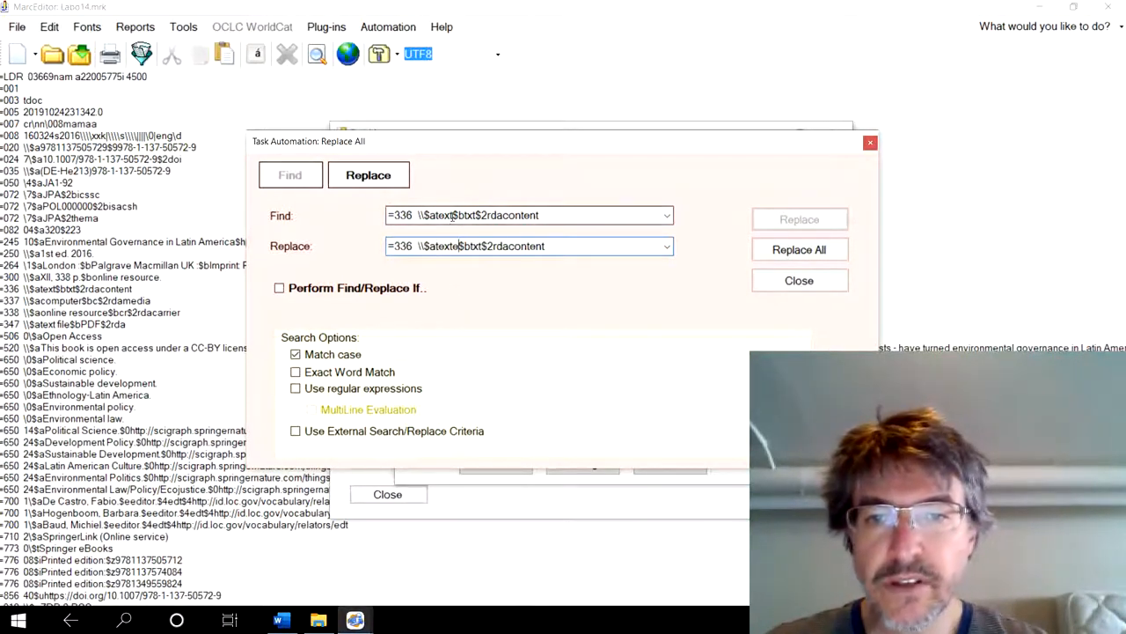
key(ctrl+a)
click(438, 214)
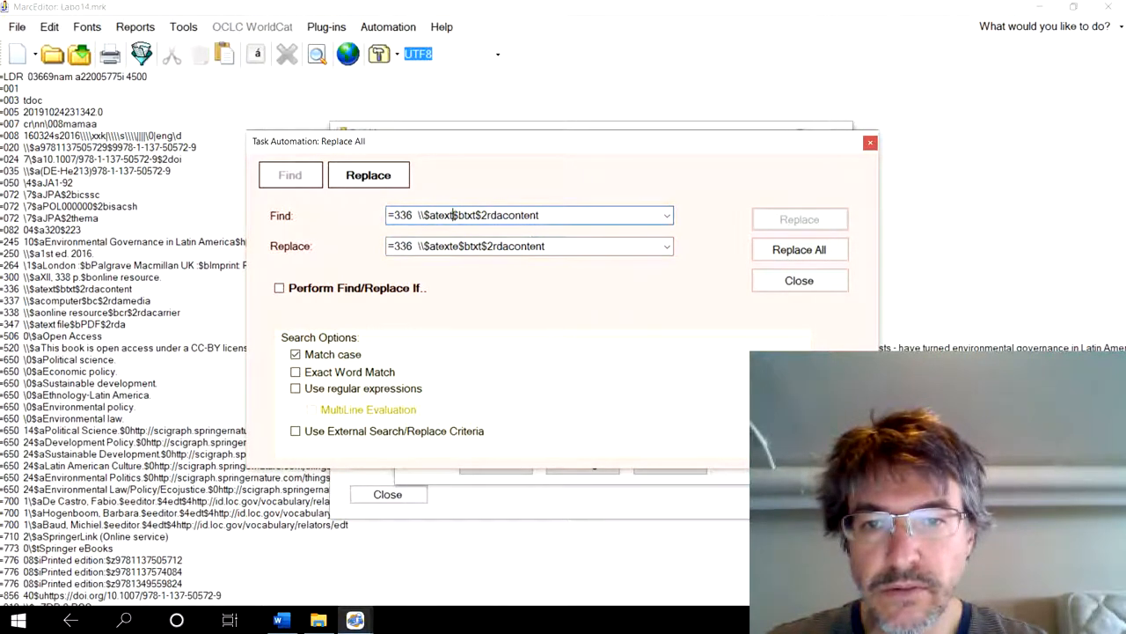
drag(453, 215, 387, 214)
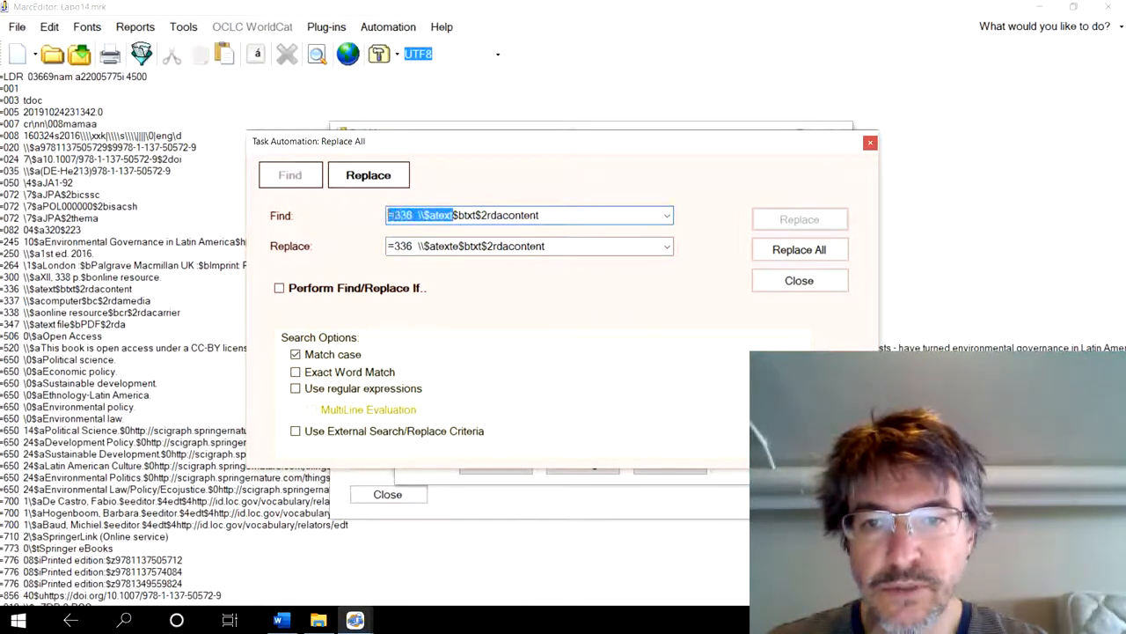
click(546, 216)
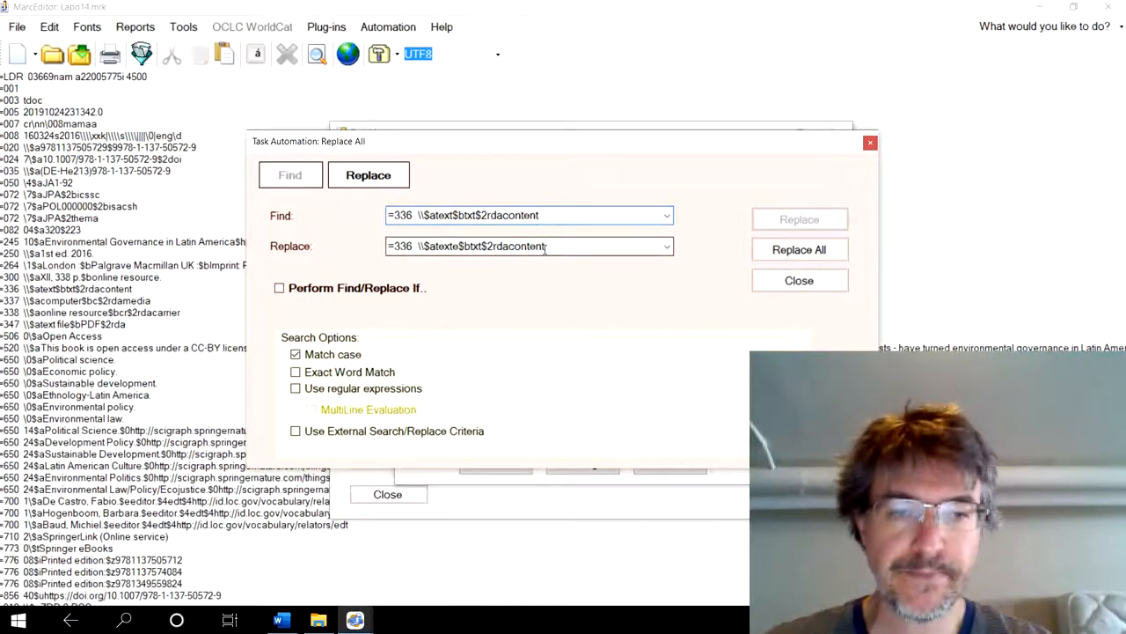
click(786, 251)
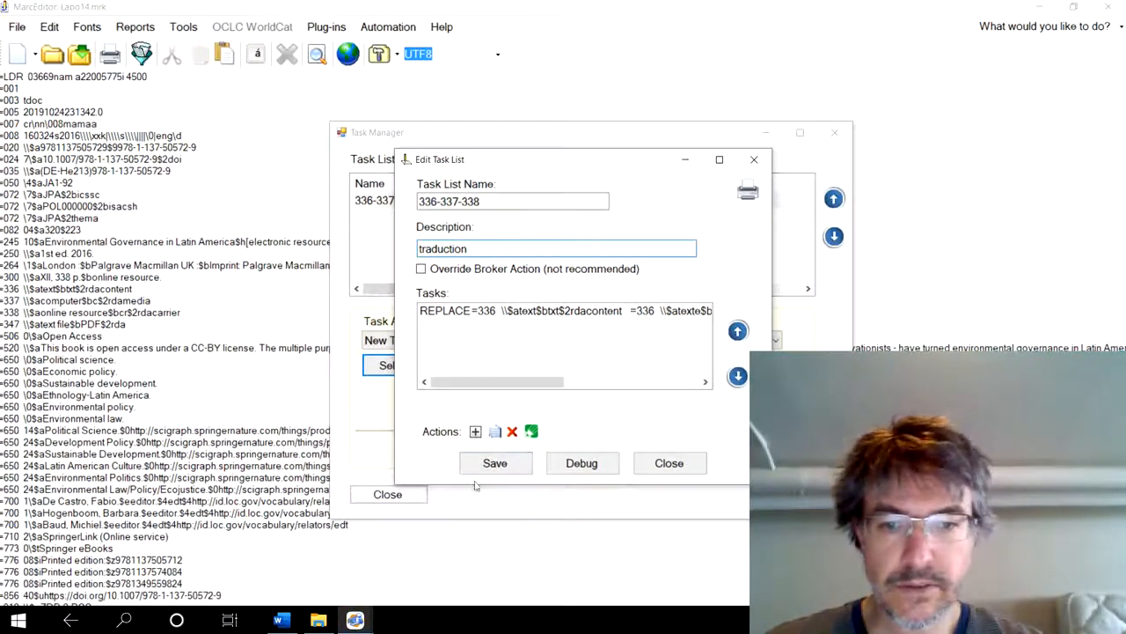
- Switch to Word, copy the English line "=337 \\$acomputer$bc$2rdamedia" from the translation table, and return to MarcEdit's task list editor
click(283, 620)
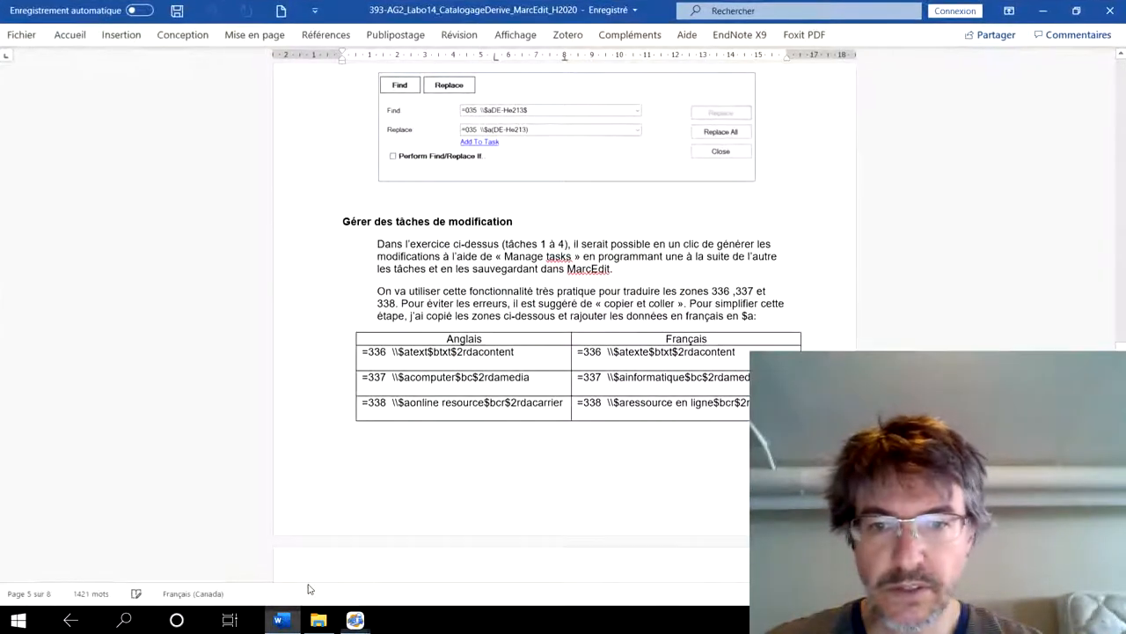
triple_click(405, 385)
key(ctrl+c)
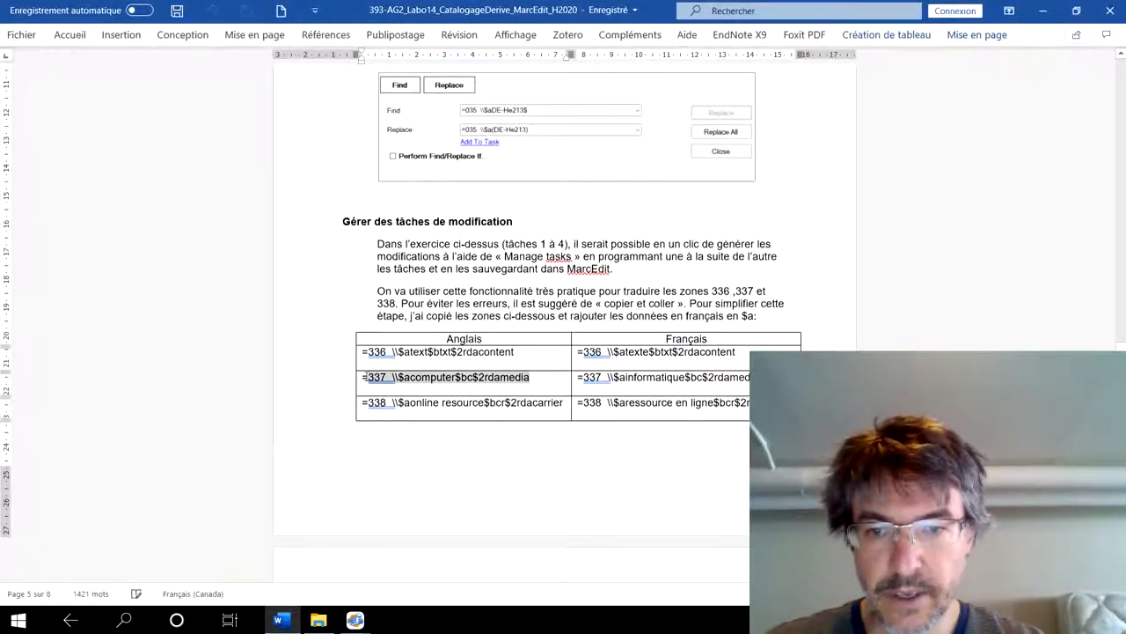
click(355, 620)
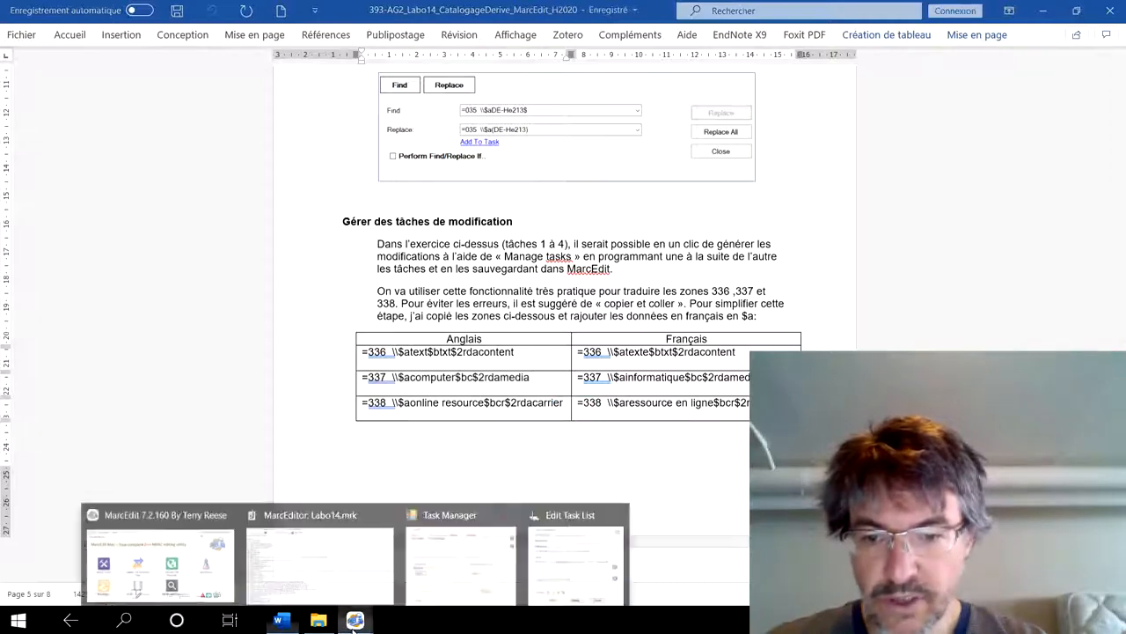
click(478, 544)
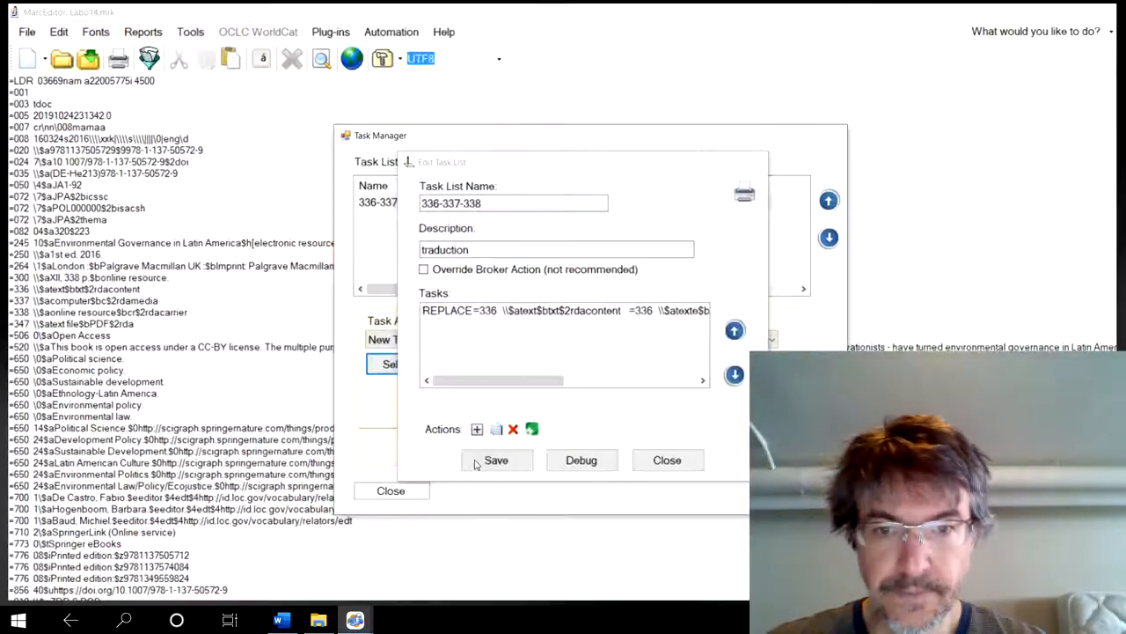
- Add a Replace All task to the list that changes "=337 \\$acomputer$bc$2rdamedia" to "=337 \\$ainformatique$bc$2rdamedia"
click(475, 430)
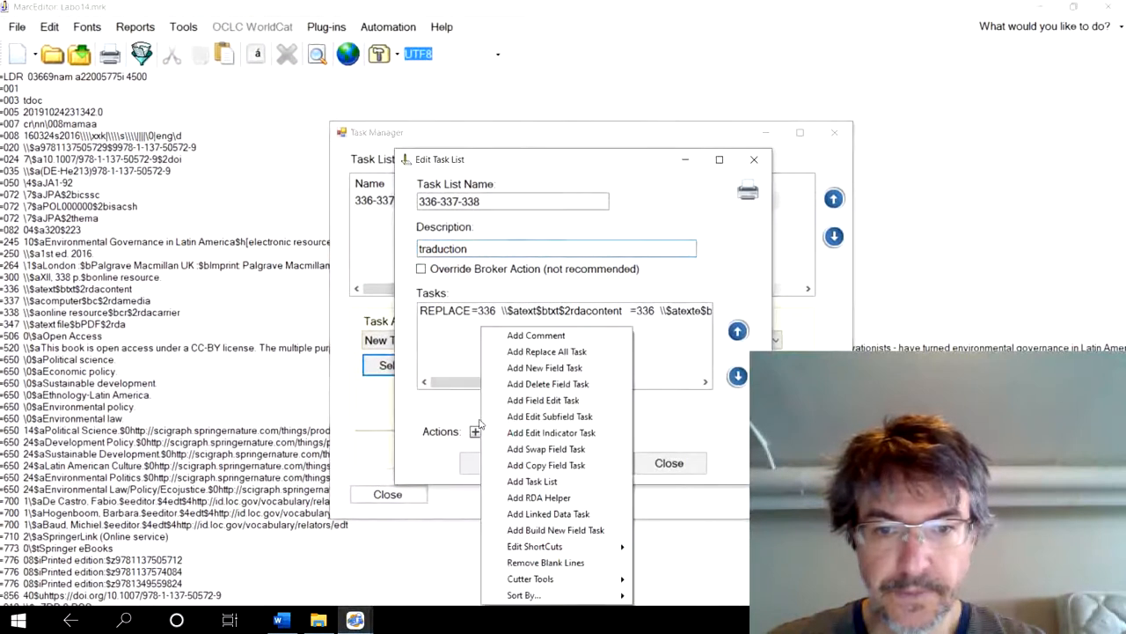
click(528, 351)
key(ctrl+v)
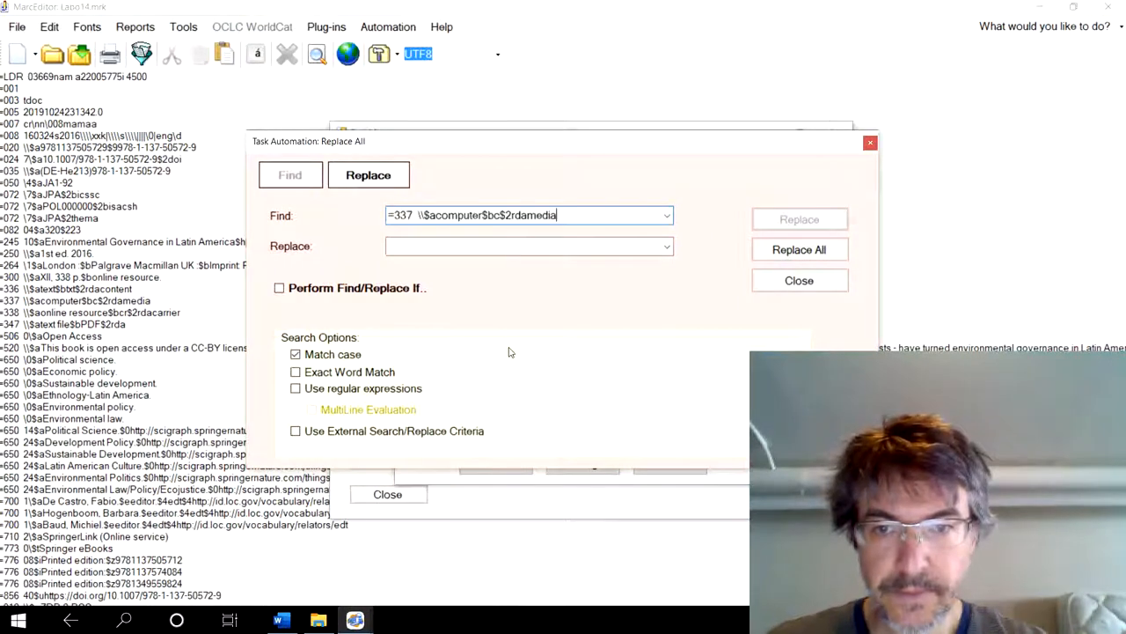
click(419, 249)
key(ctrl+v)
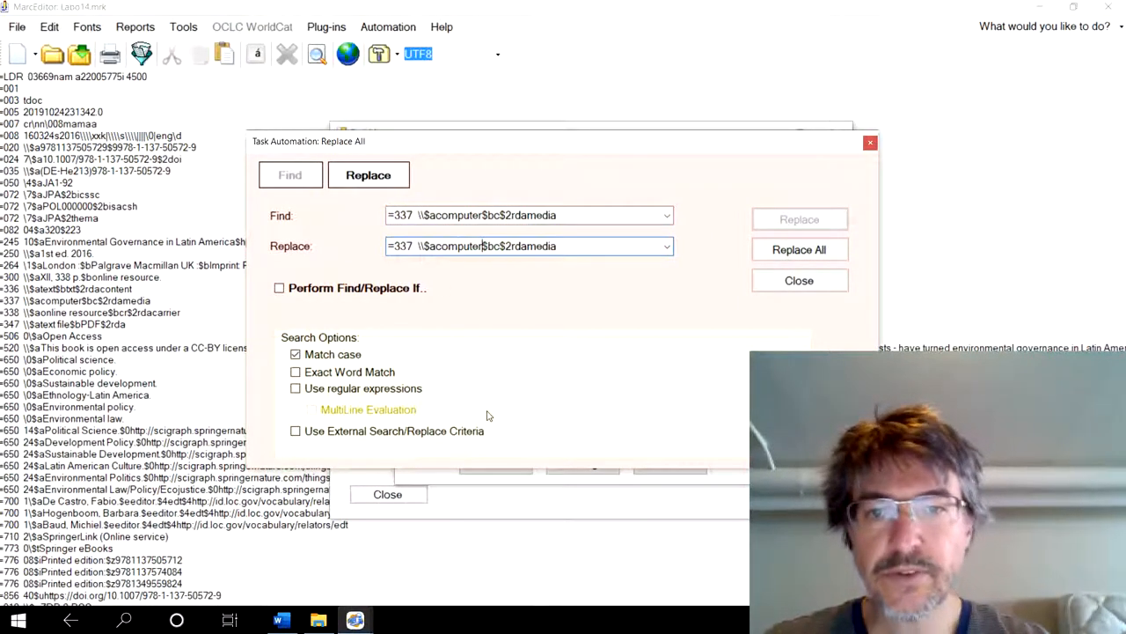
key(BackSpace)
key(BackSpace)
key(BackSpace)
key(BackSpace)
key(BackSpace)
key(BackSpace)
key(BackSpace)
key(BackSpace)
text(informatique)
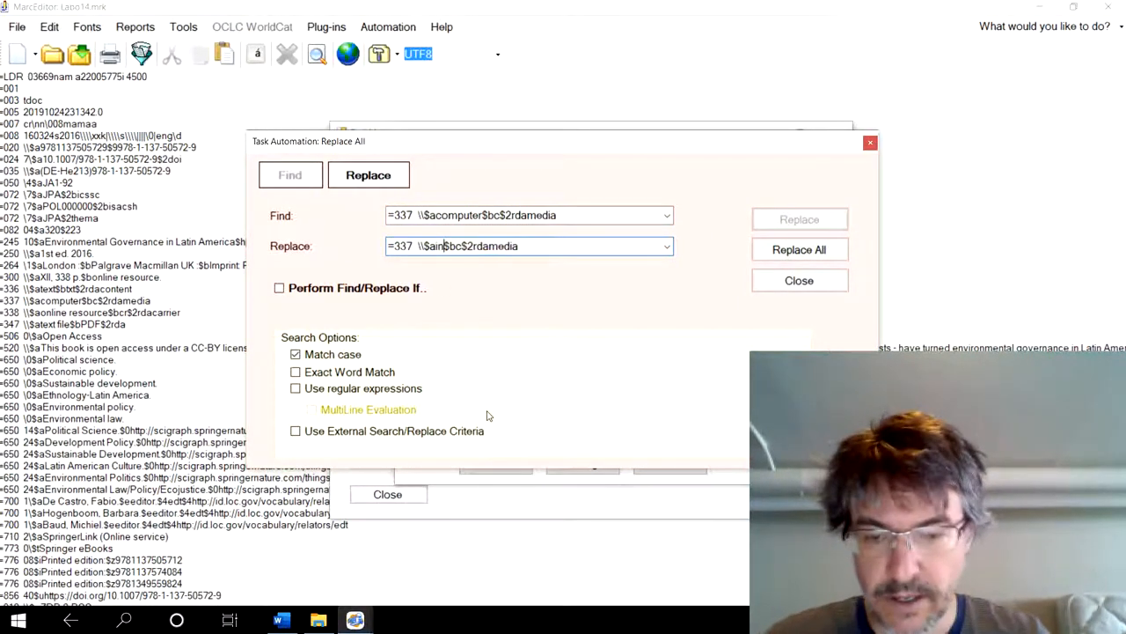
click(796, 250)
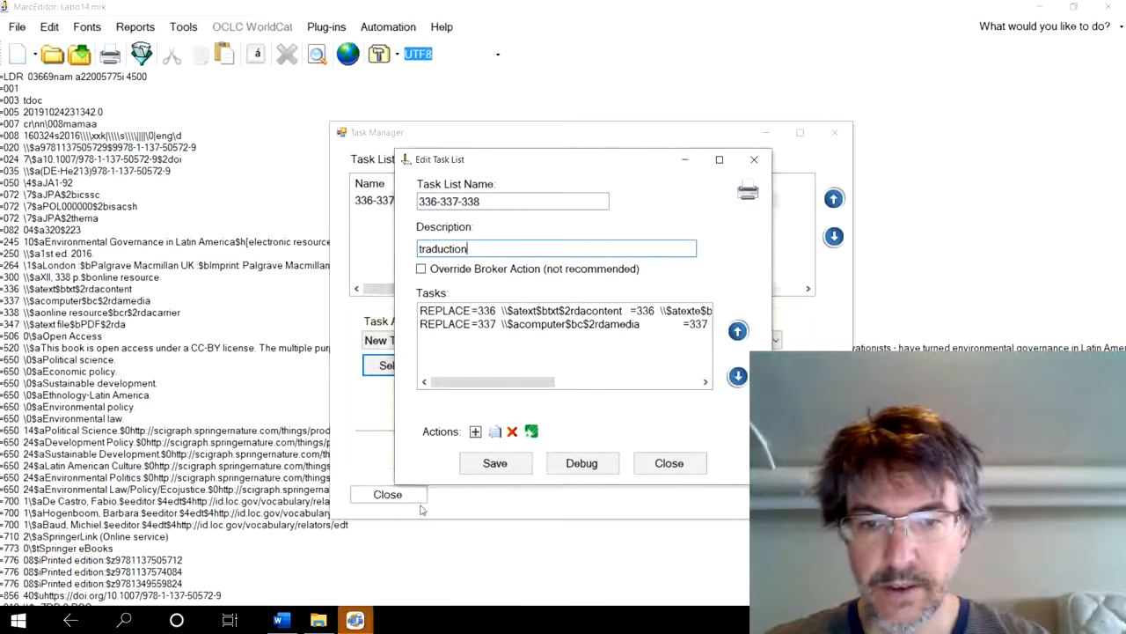
- Switch to Word, copy the English line "=338 \\$aonline resource$bcr$2rdacarrier" from the translation table, and return to MarcEdit's task list editor
click(281, 618)
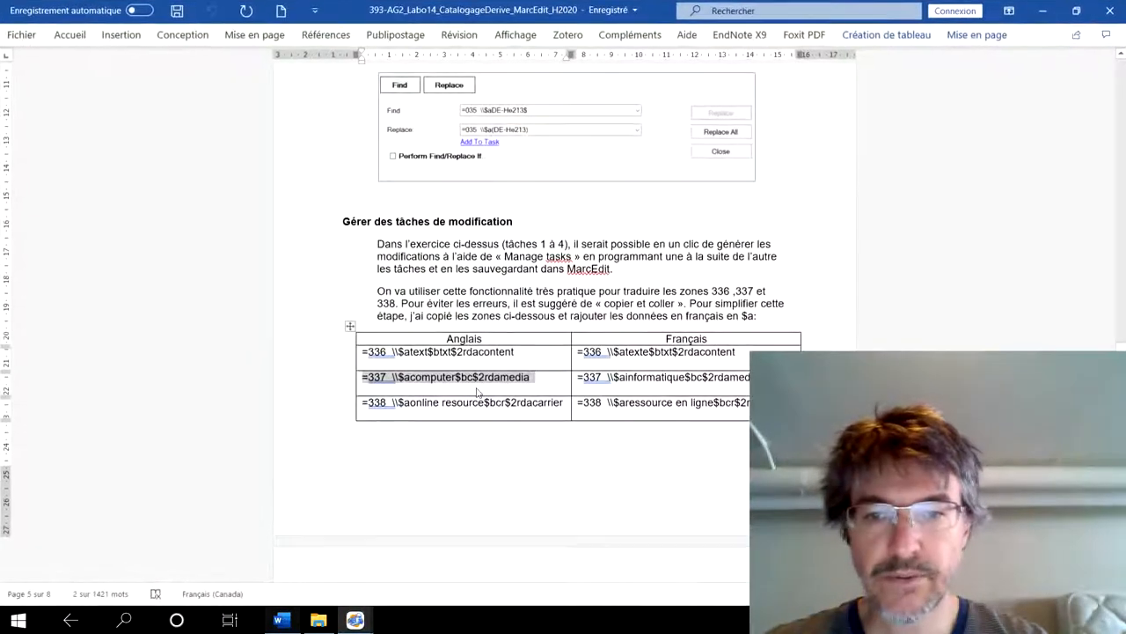
click(552, 400)
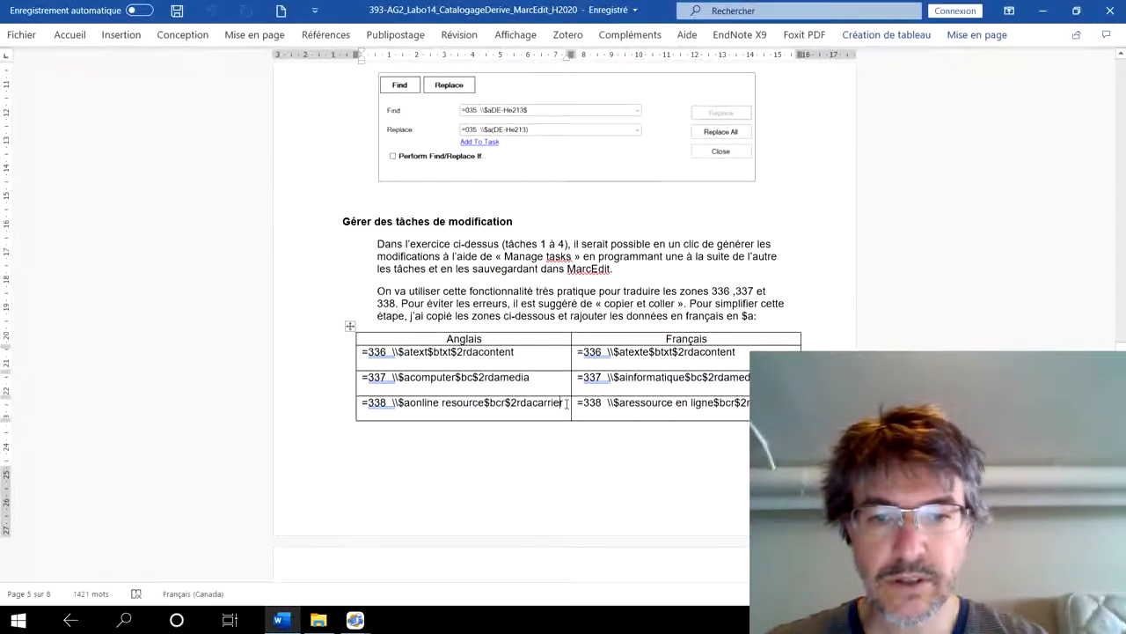
drag(565, 402, 363, 404)
key(ctrl+c)
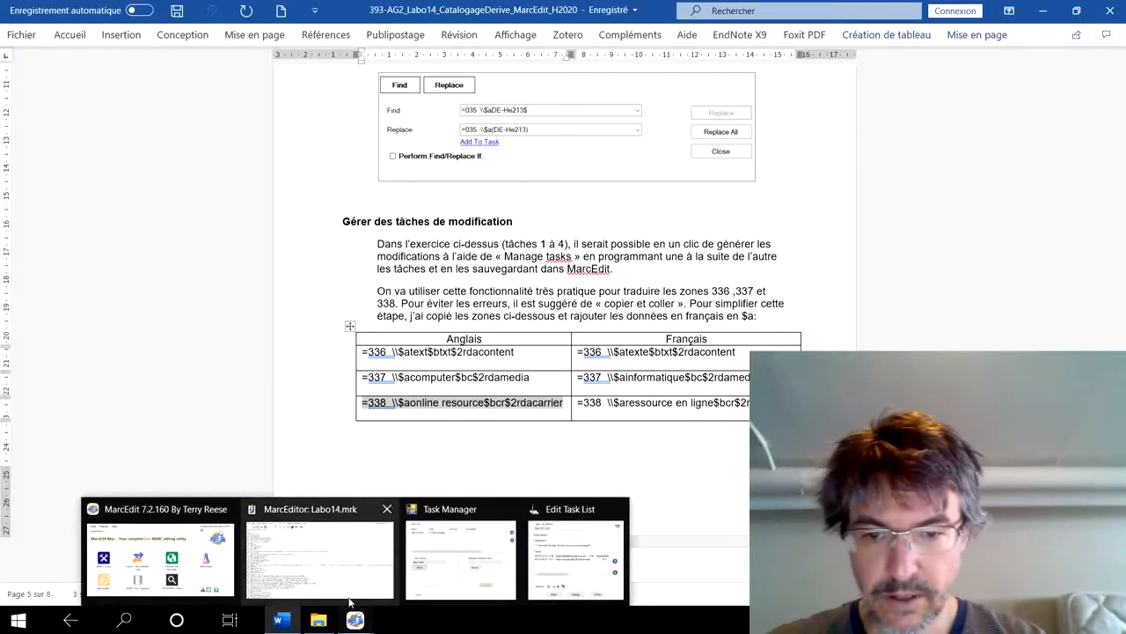
click(349, 601)
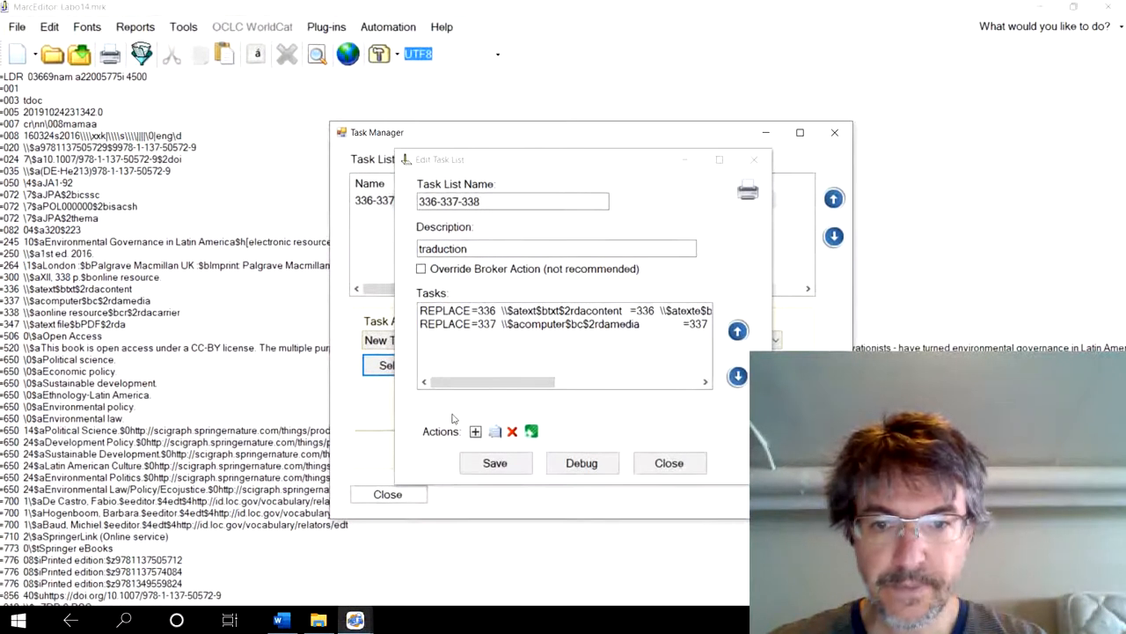
- Add a Replace All task to the list that changes "=338 \\$aonline resource$bcr$2rdacarrier" to "=338 \\$aressource en ligne$bcr$2rdacarrier"
click(476, 431)
click(514, 354)
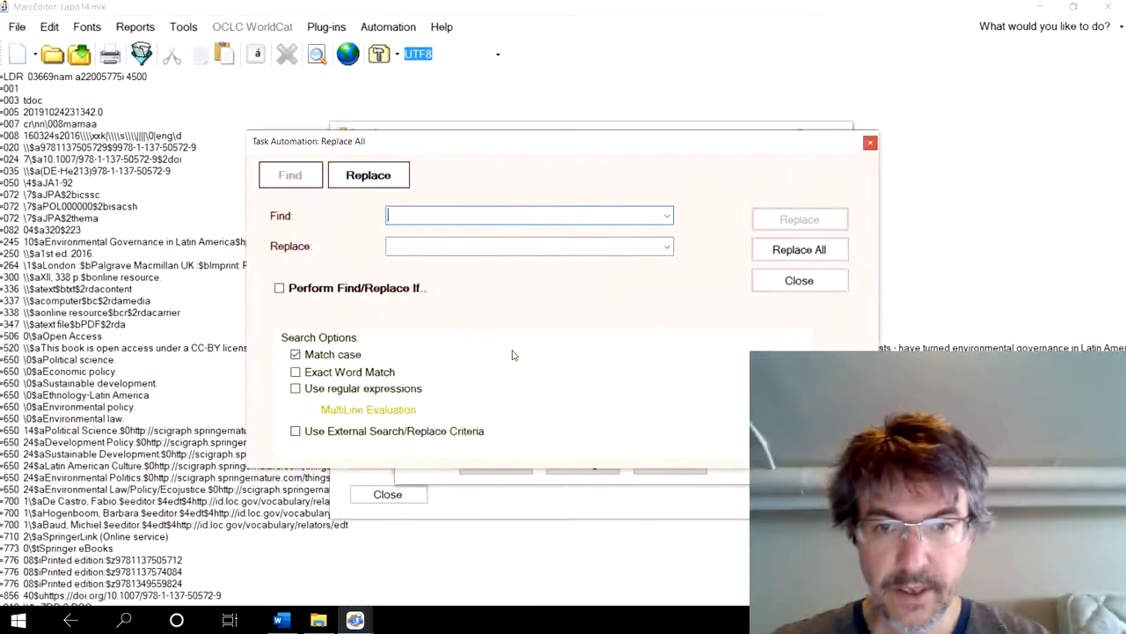
key(ctrl+v)
click(432, 251)
key(ctrl+v)
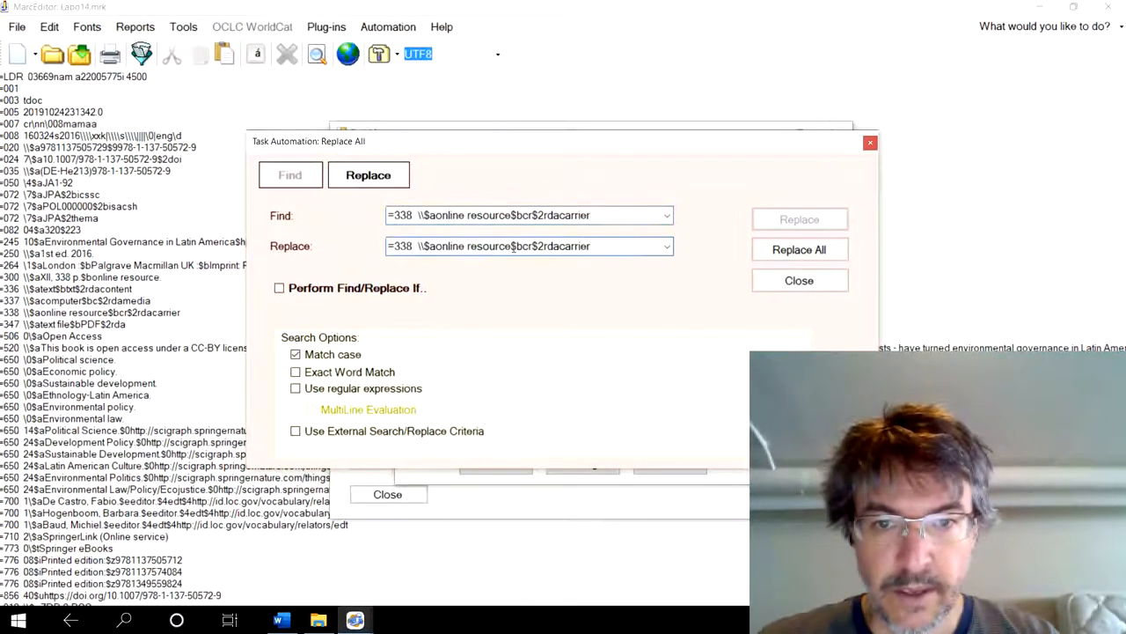
click(513, 247)
key(BackSpace)
key(BackSpace)
key(BackSpace)
key(BackSpace)
key(BackSpace)
key(BackSpace)
key(BackSpace)
key(BackSpace)
key(BackSpace)
key(BackSpace)
key(BackSpace)
key(BackSpace)
key(BackSpace)
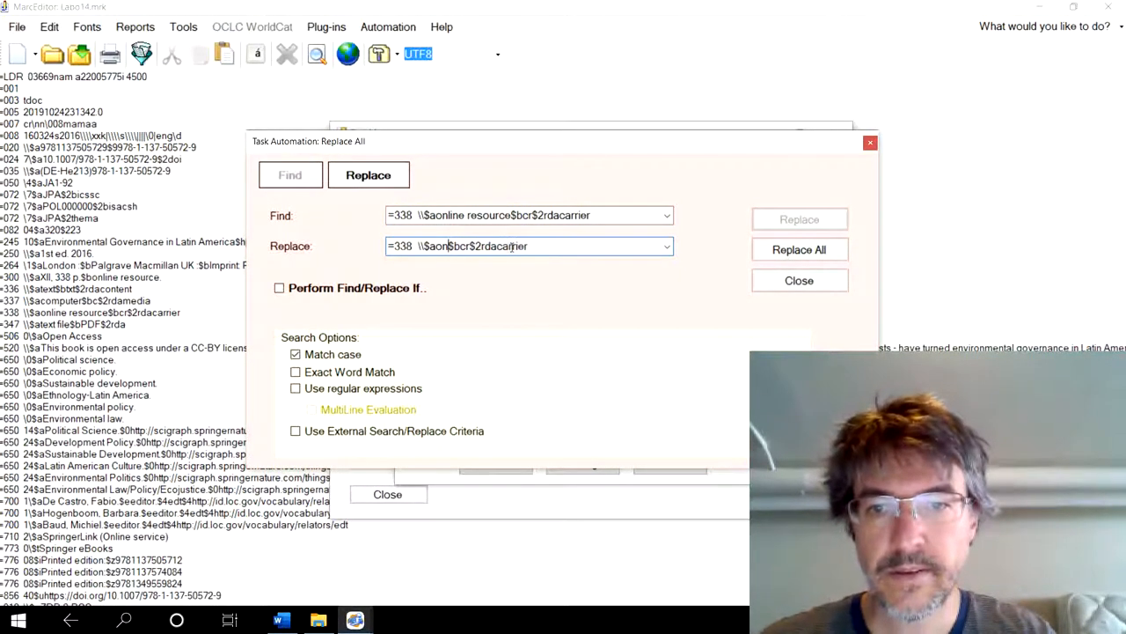
key(BackSpace)
key(BackSpace)
text(ressour)
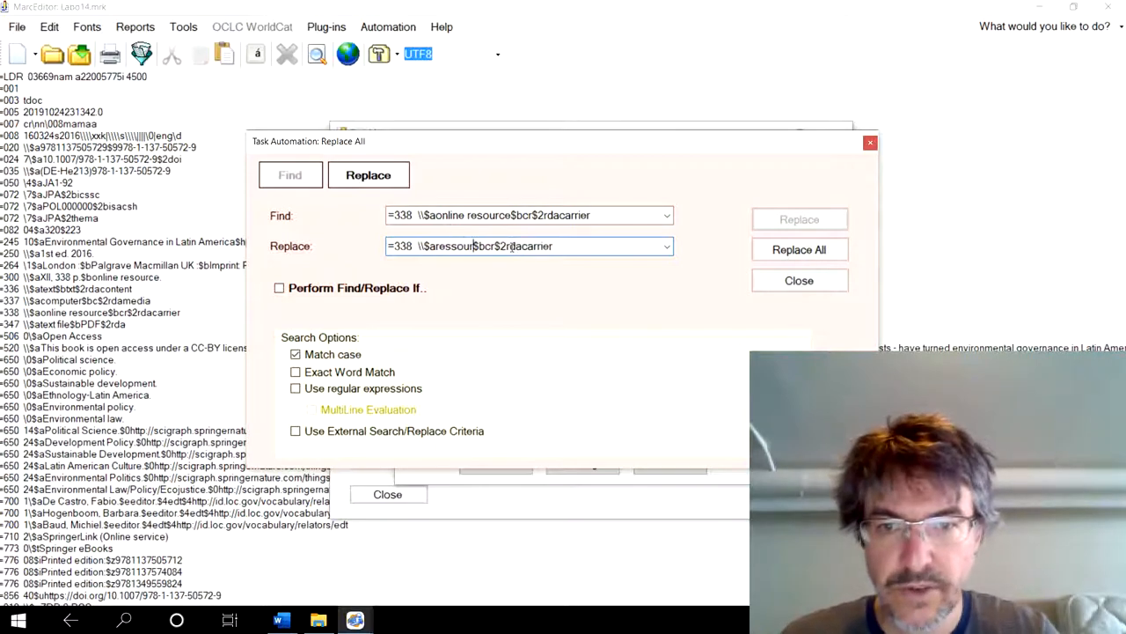
text(ce en ligne)
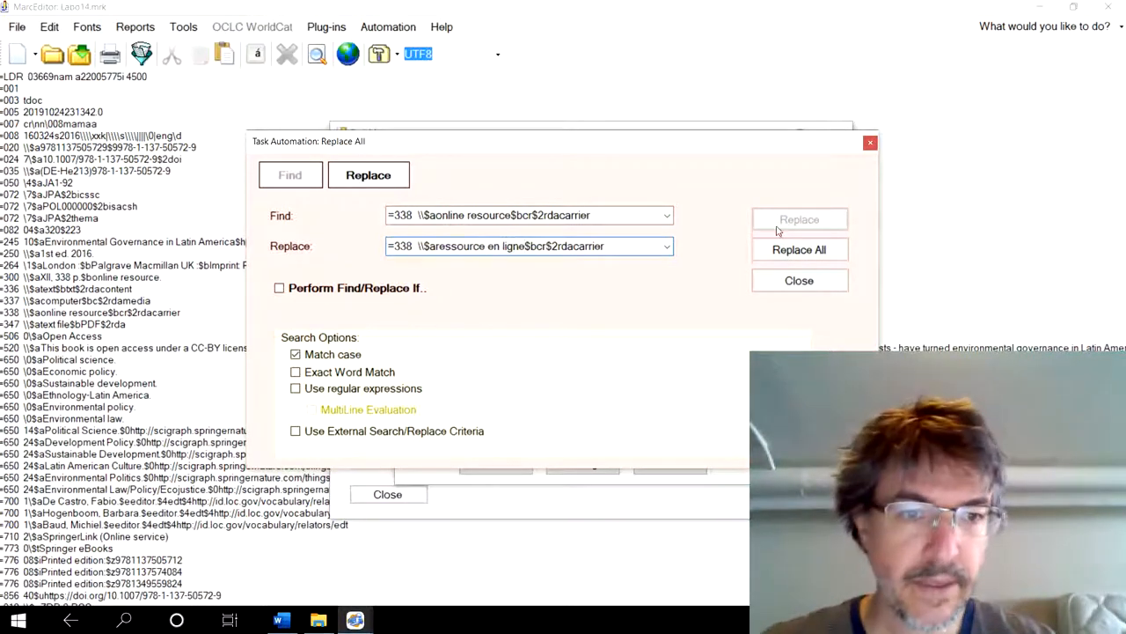
click(796, 249)
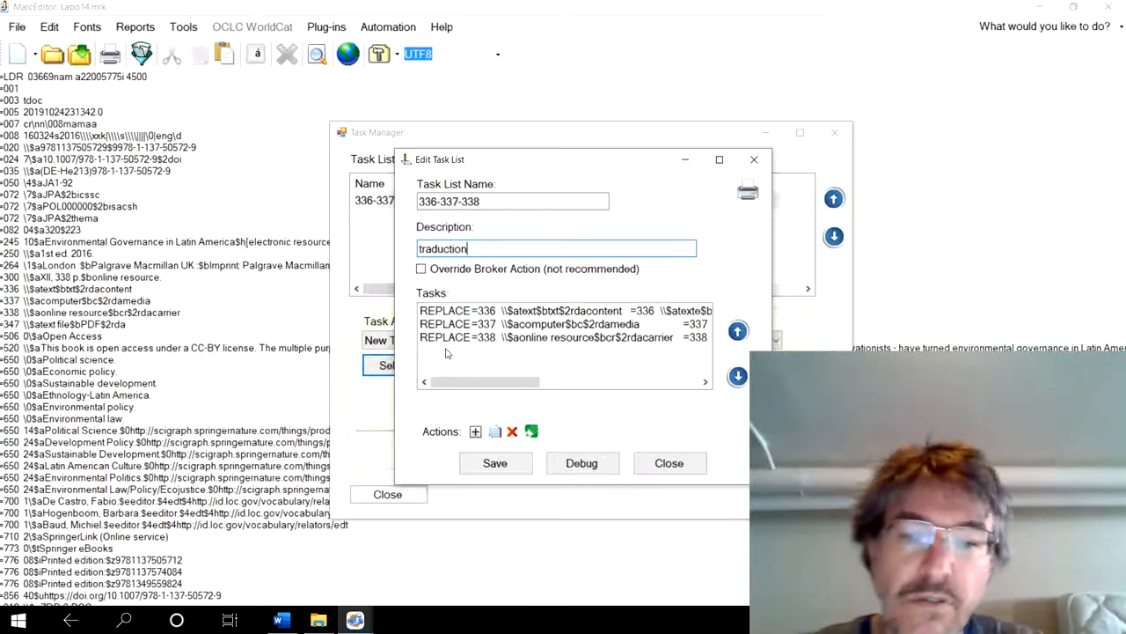
- Save the 336-337-338 task list and close the Task Manager to return to the records
click(498, 462)
click(388, 495)
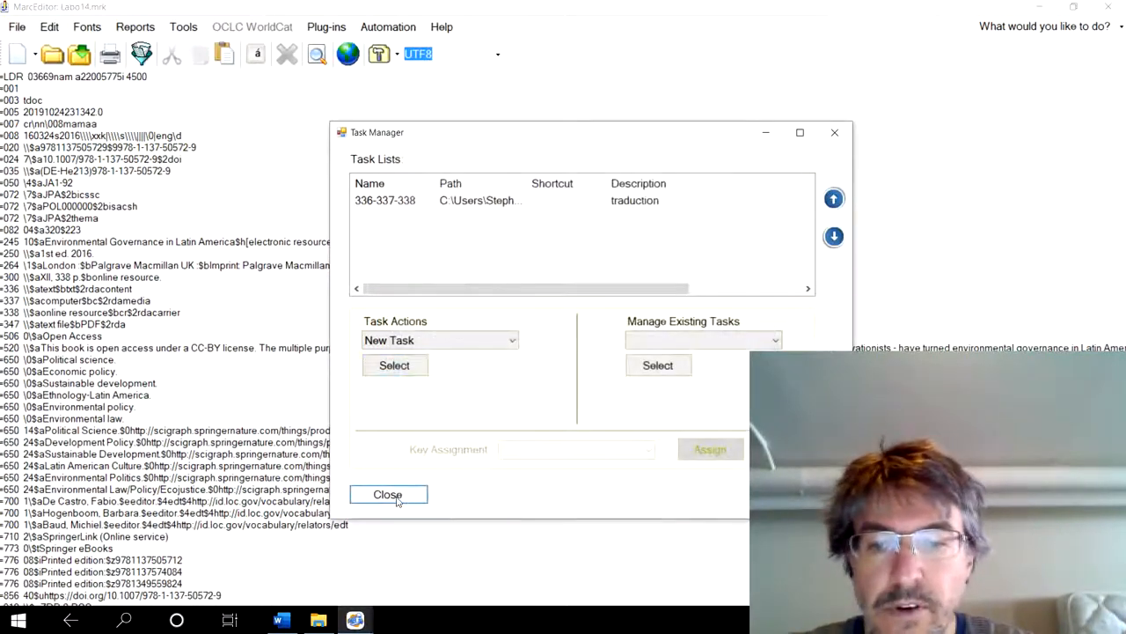
click(145, 255)
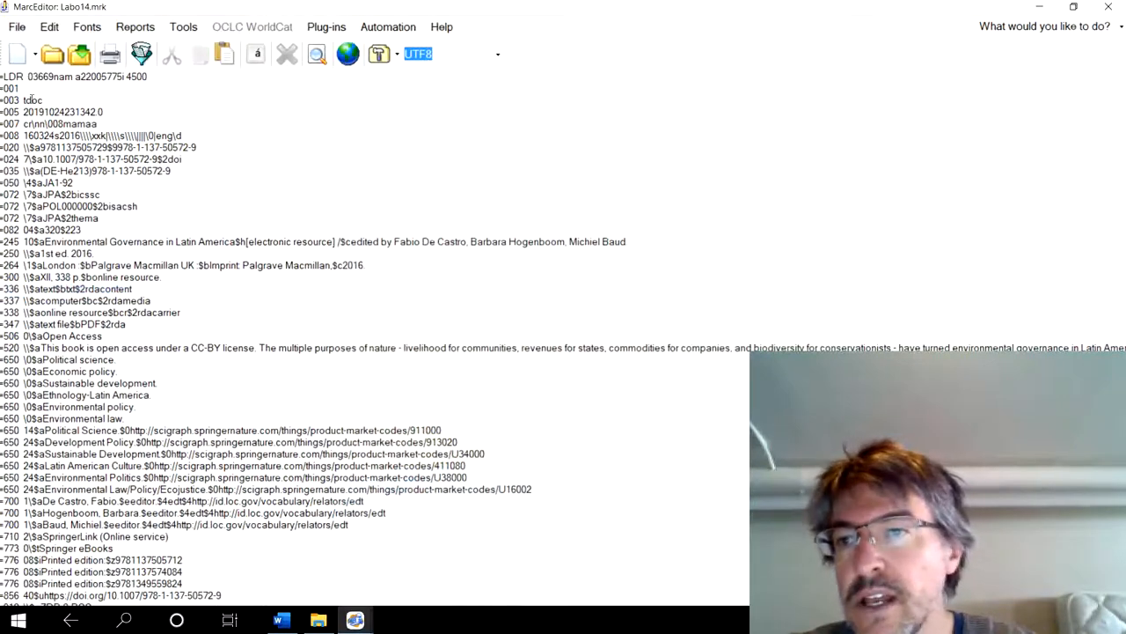
- Run the assigned task list 336-337-338 on the open file and close its results report
click(183, 27)
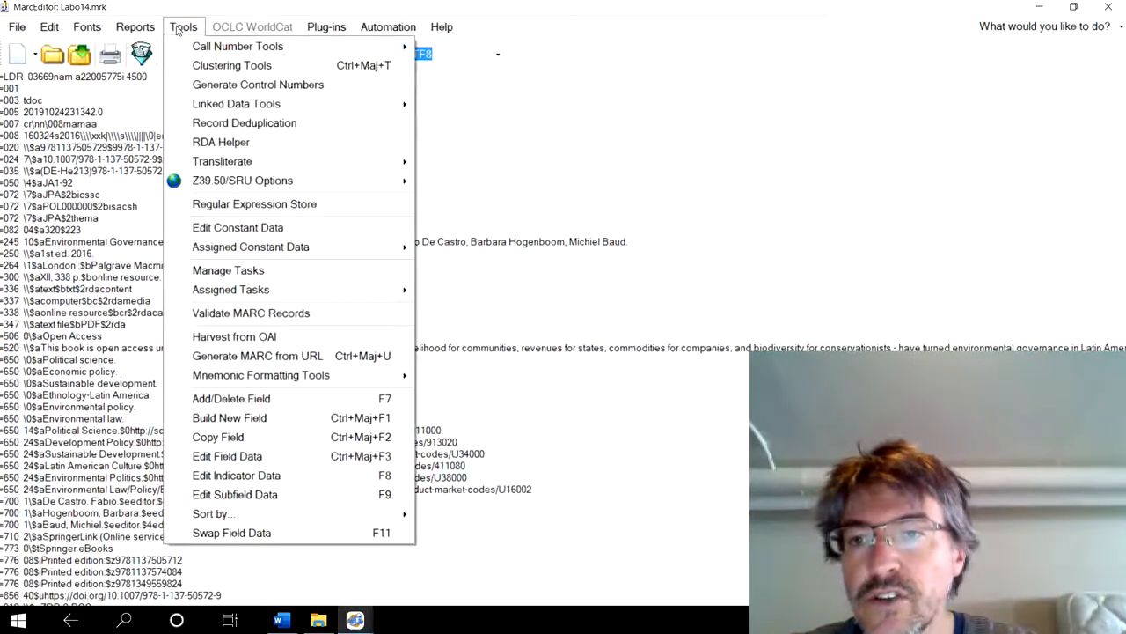
mouse_move(226, 293)
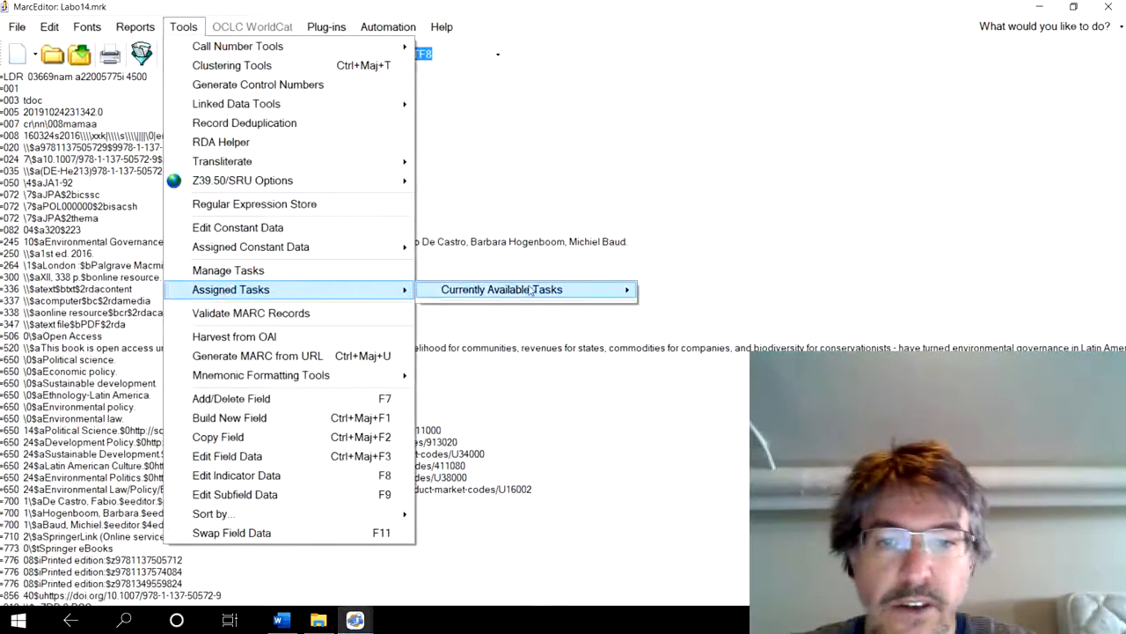
mouse_move(534, 290)
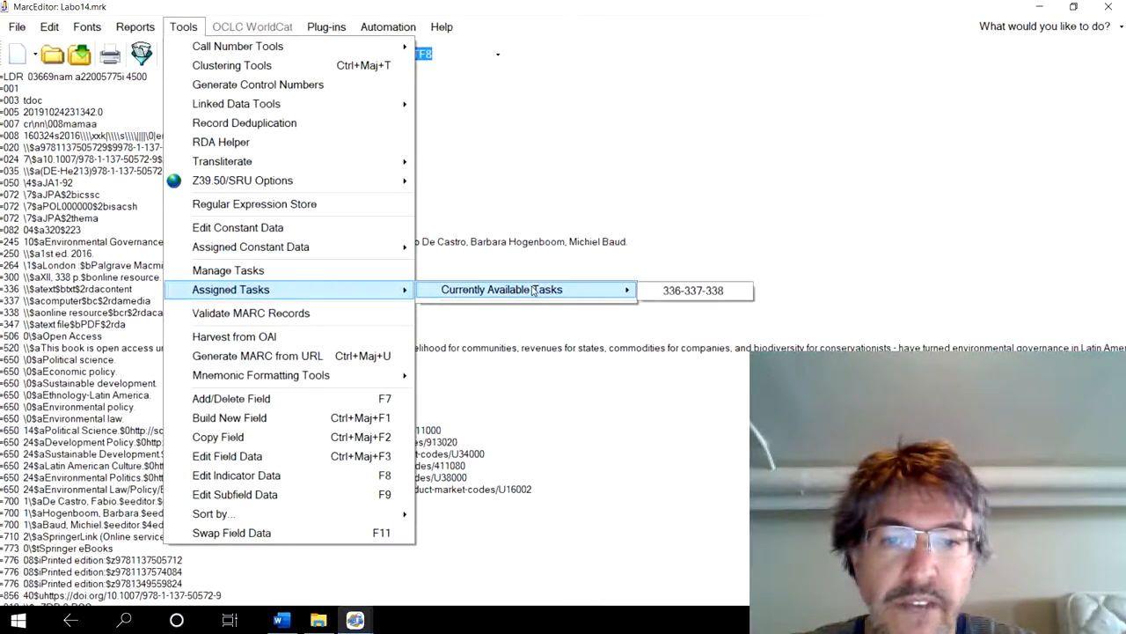
click(694, 291)
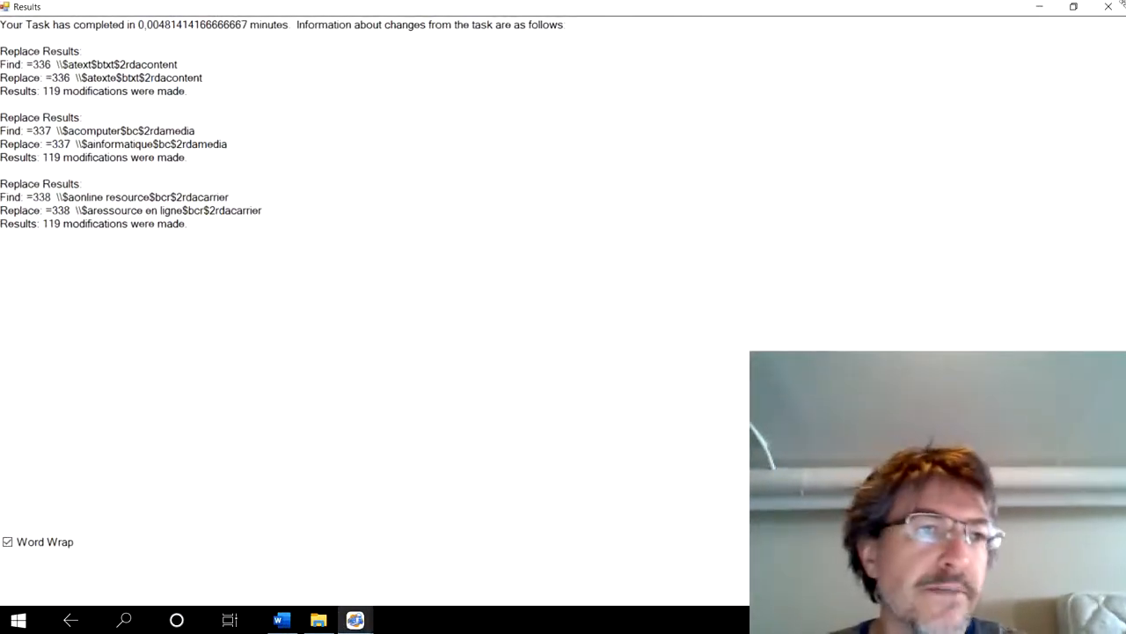
click(1107, 7)
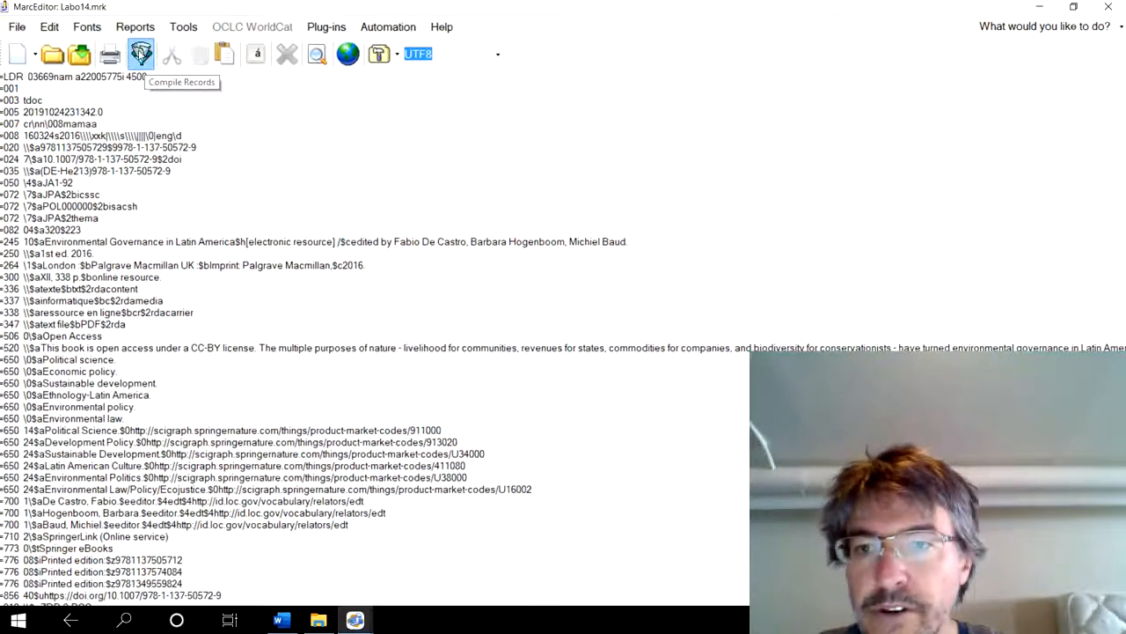
- Compile the edited records into a MARC file (*.mrc) named Labo14 in the 393-AG2 folder
click(141, 55)
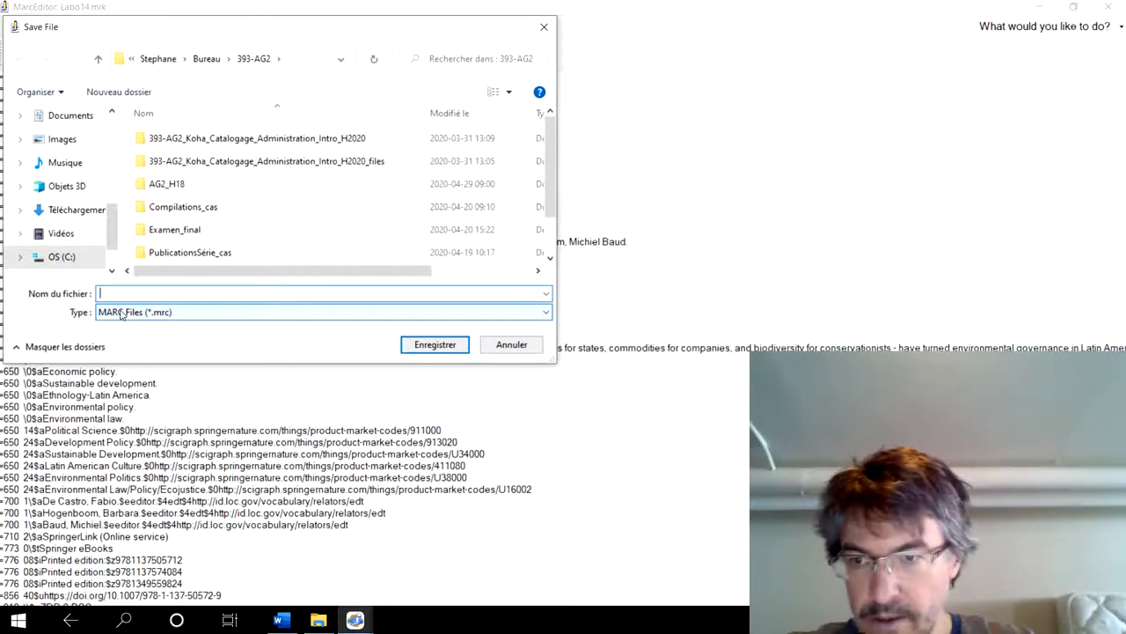
text(Labo14)
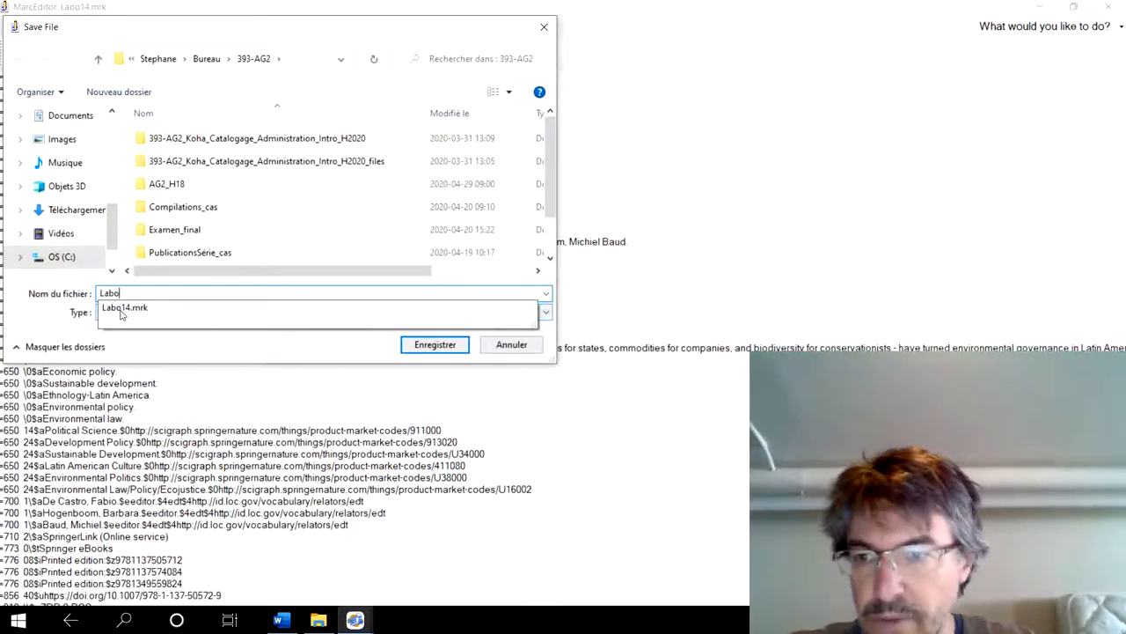
click(433, 347)
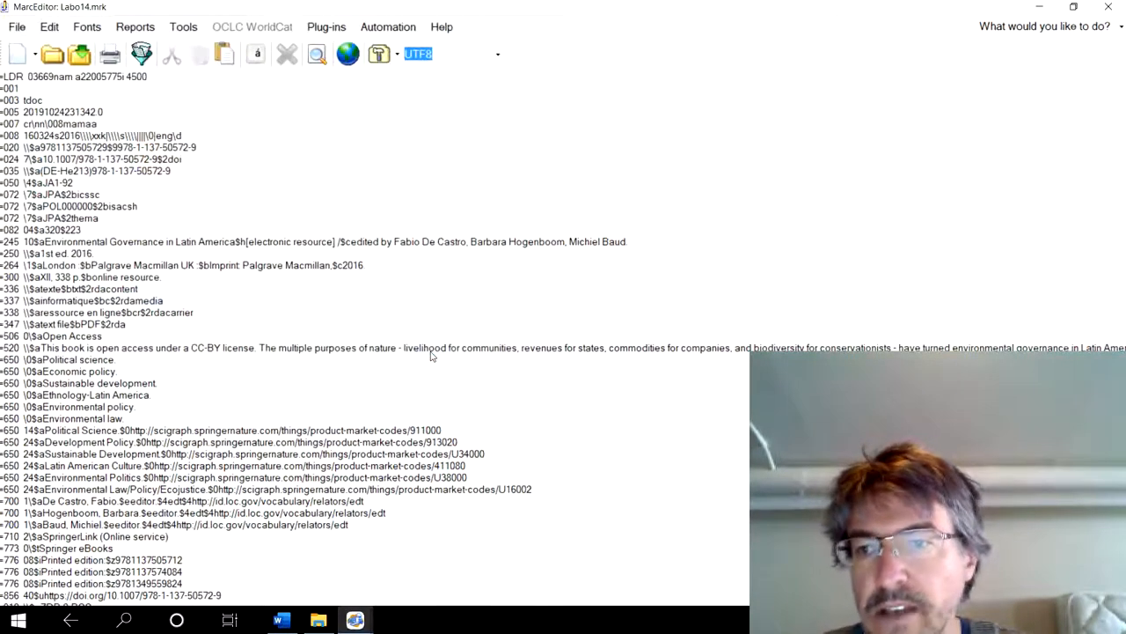